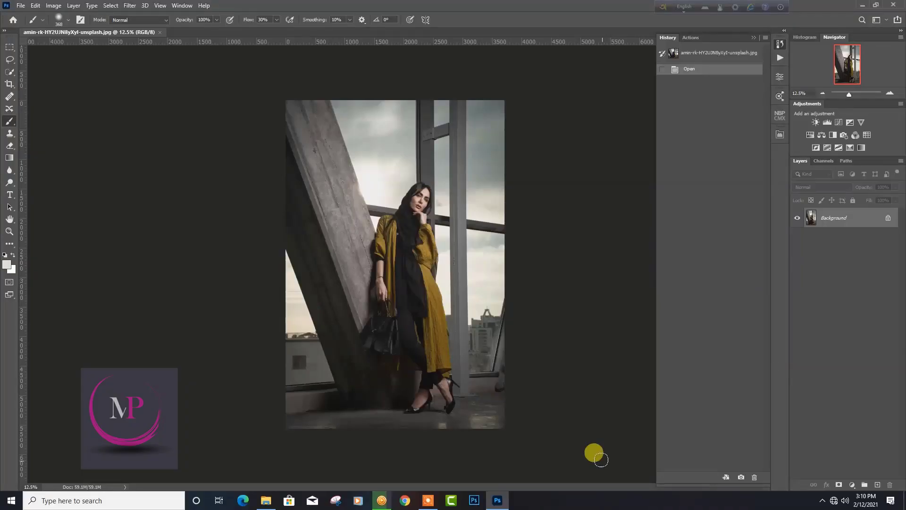
Step: Zoom in and heal the large mark in the sky with the Spot Healing Brush
key("ctrl+plus")
key("ctrl+plus")
key("ctrl+minus")
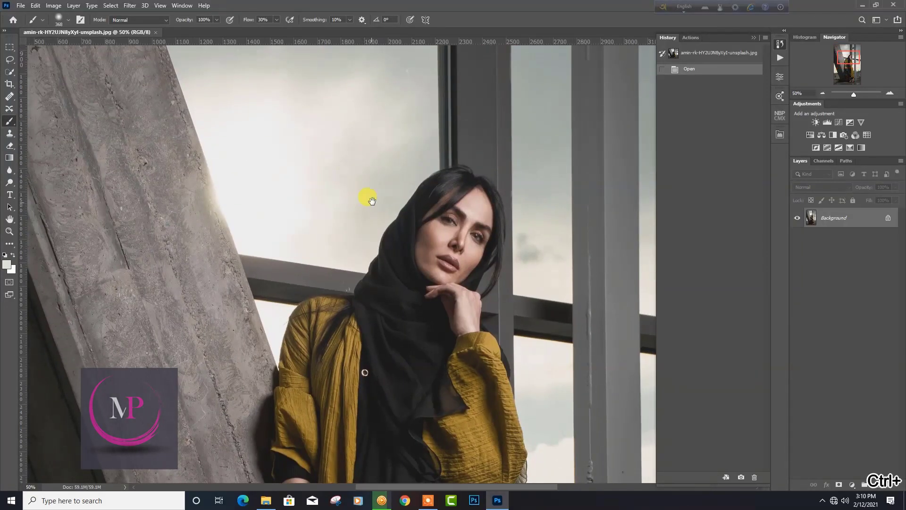
key("ctrl+minus")
key("ctrl+minus")
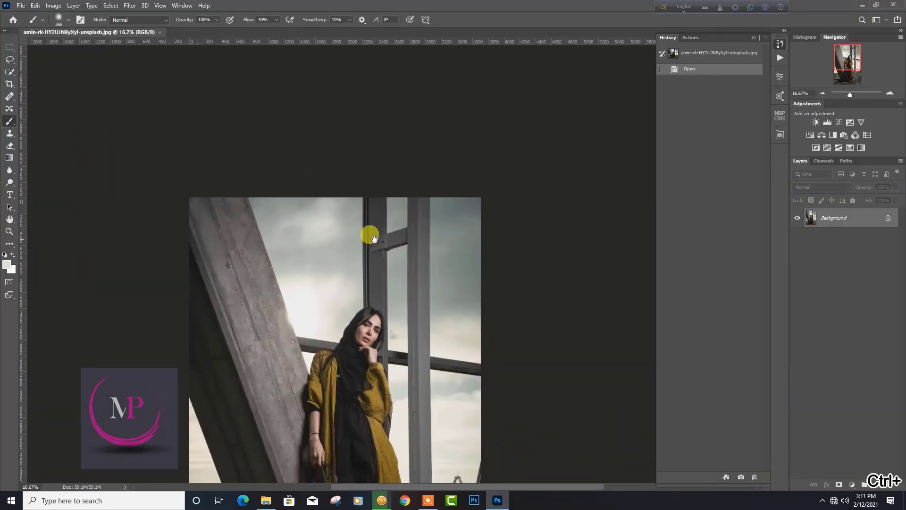
key("ctrl+plus")
key("ctrl+plus")
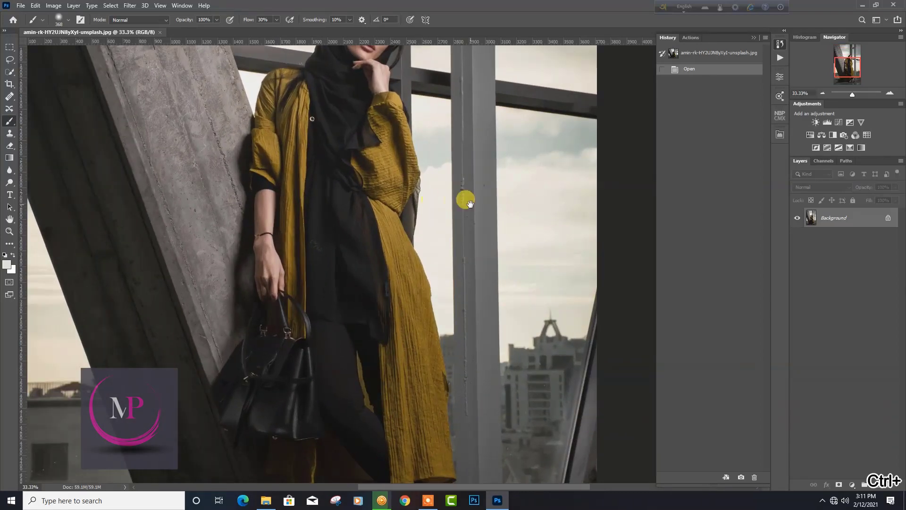
scroll(464, 199, "up", 5)
key("ctrl+plus")
right_click(10, 96)
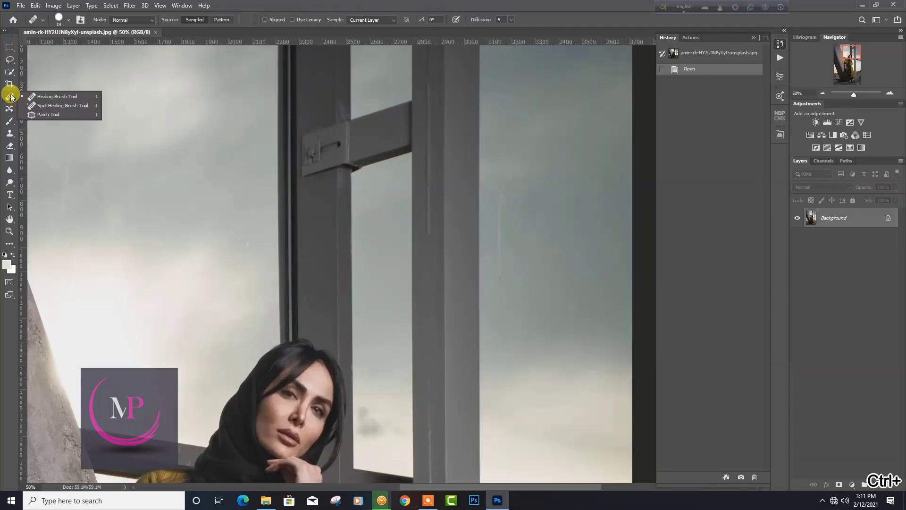
left_click(33, 97)
left_click_drag(486, 217, 481, 321)
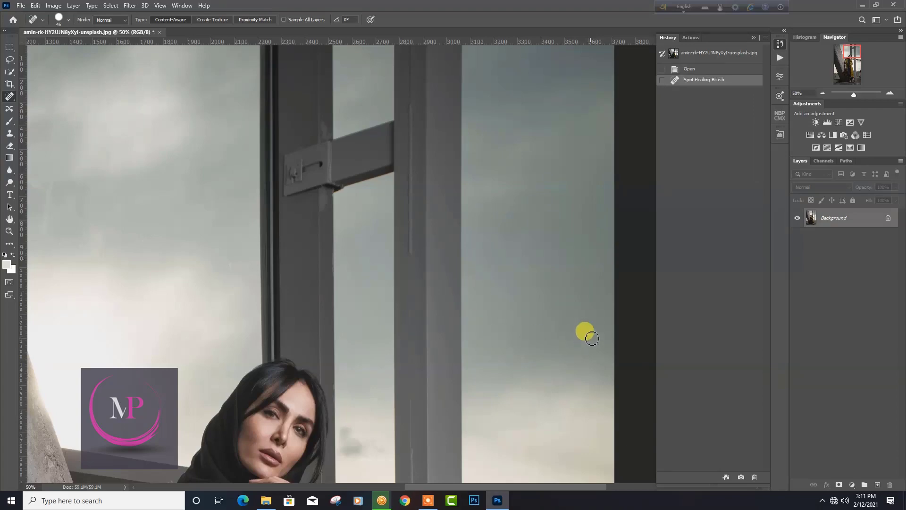
Step: Heal the small sky spots and the dark streak on the window frame
left_click(585, 332)
left_click(559, 320)
key("bracketright")
left_click(443, 215)
left_click_drag(443, 214, 447, 292)
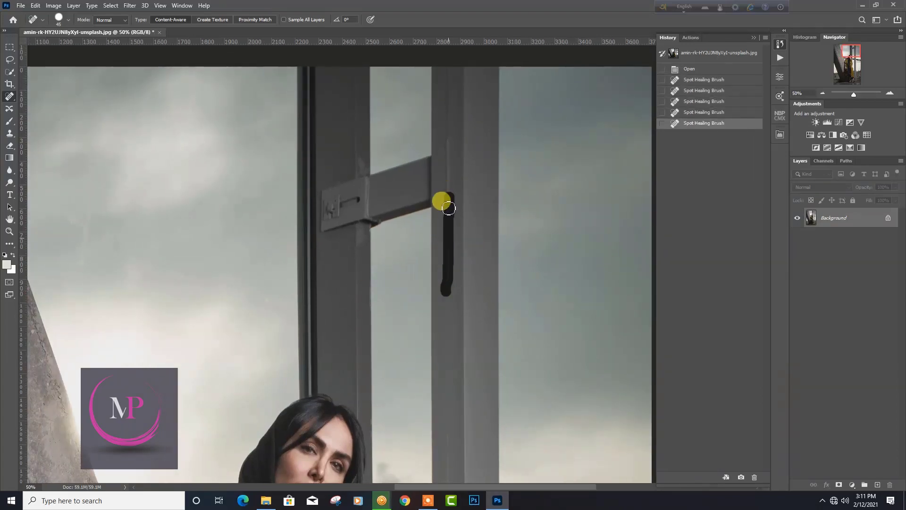
left_click_drag(449, 208, 441, 196)
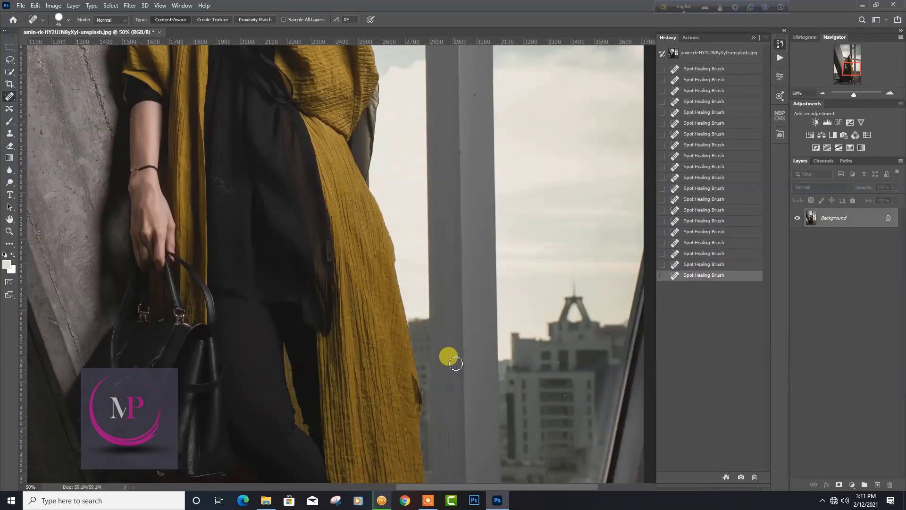
Step: Clean up floor marks near the shoes, then compare with the original photo
scroll(455, 363, "down", 5)
key("ctrl+plus")
left_click(324, 20)
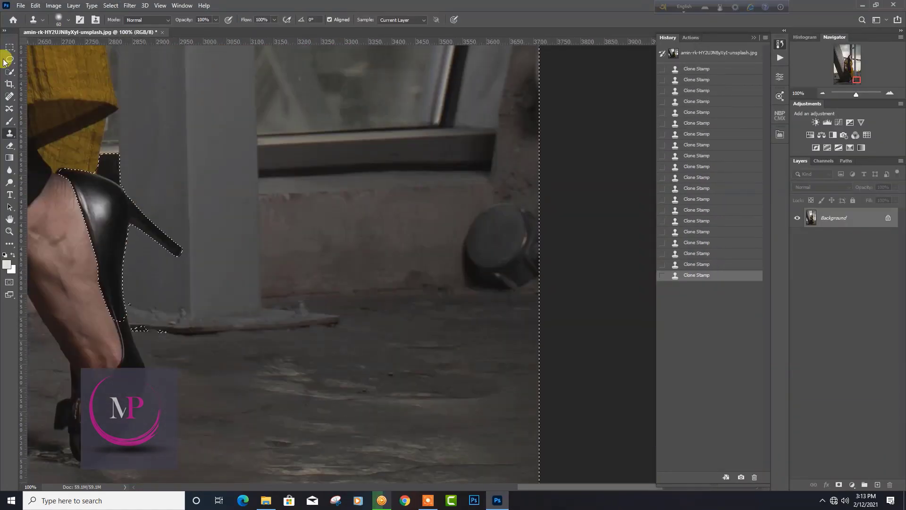
scroll(384, 285, "down", 5)
scroll(491, 280, "up", 2)
scroll(340, 184, "up", 5)
key("j")
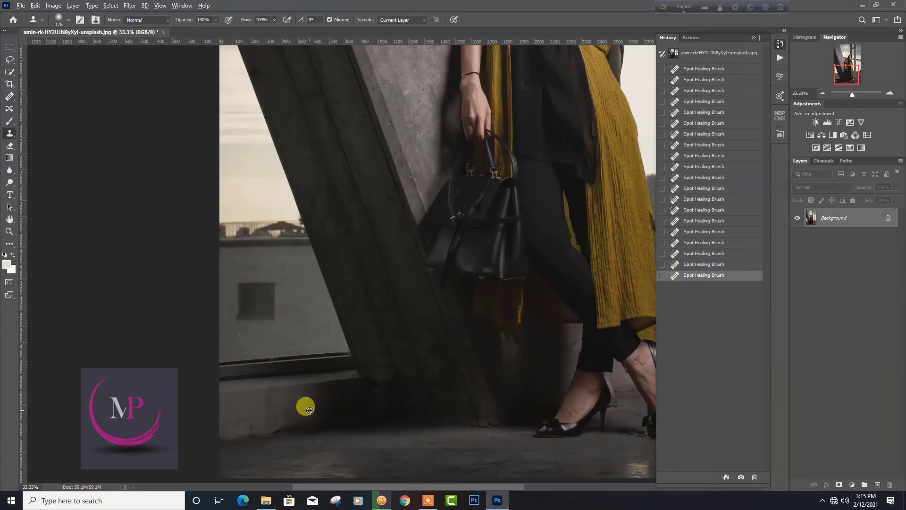
key("ctrl+z")
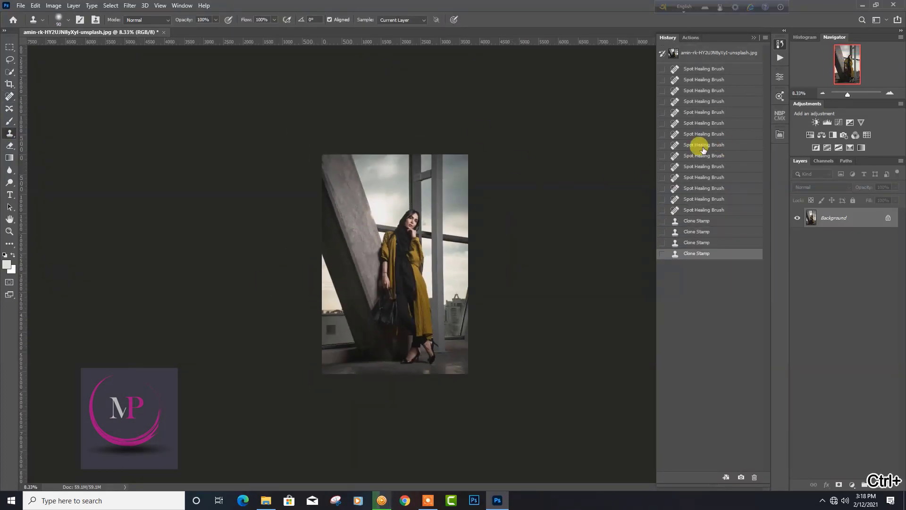
left_click(709, 51)
left_click(694, 253)
Step: Stamp all visible layers onto a new layer and apply Camera Raw Auto tone
left_click(754, 37)
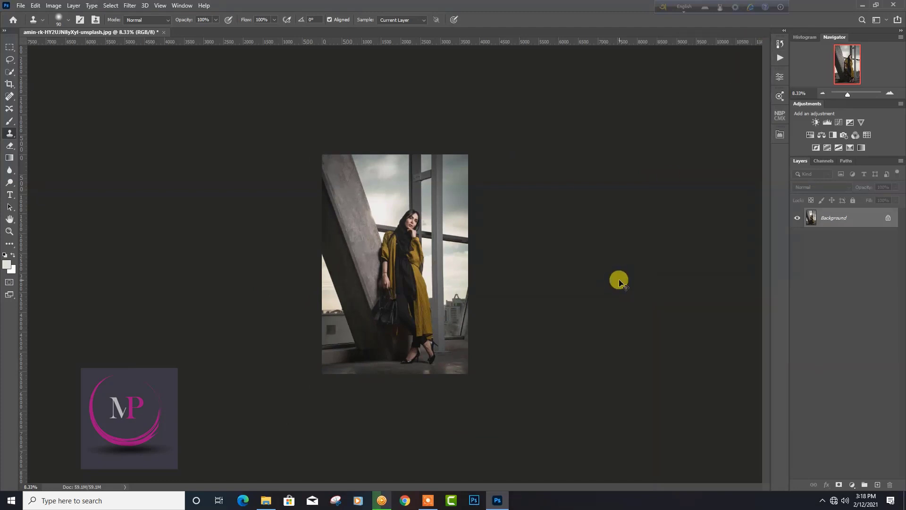
key("ctrl+shift+alt+e")
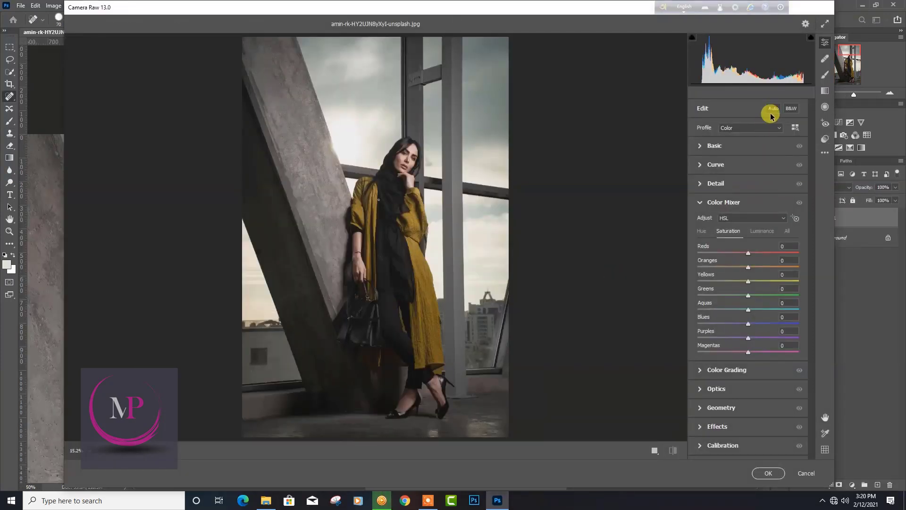
left_click(772, 111)
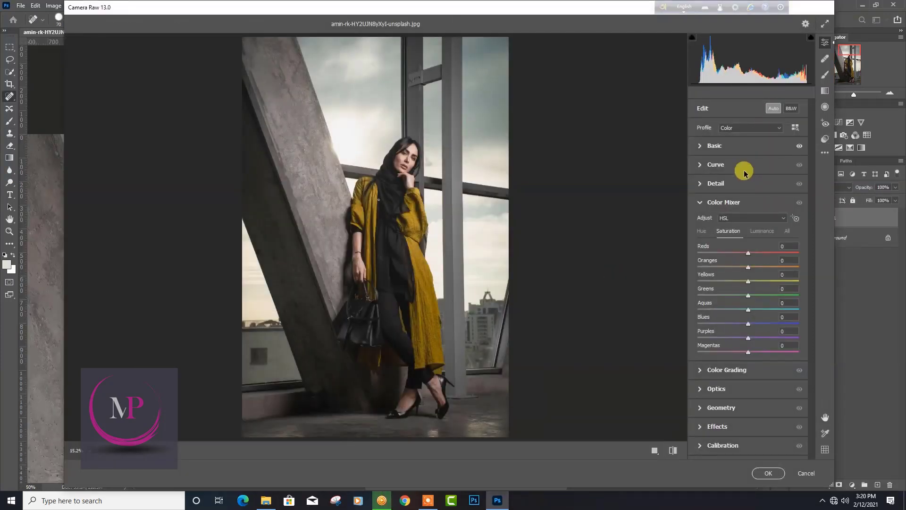
left_click(708, 145)
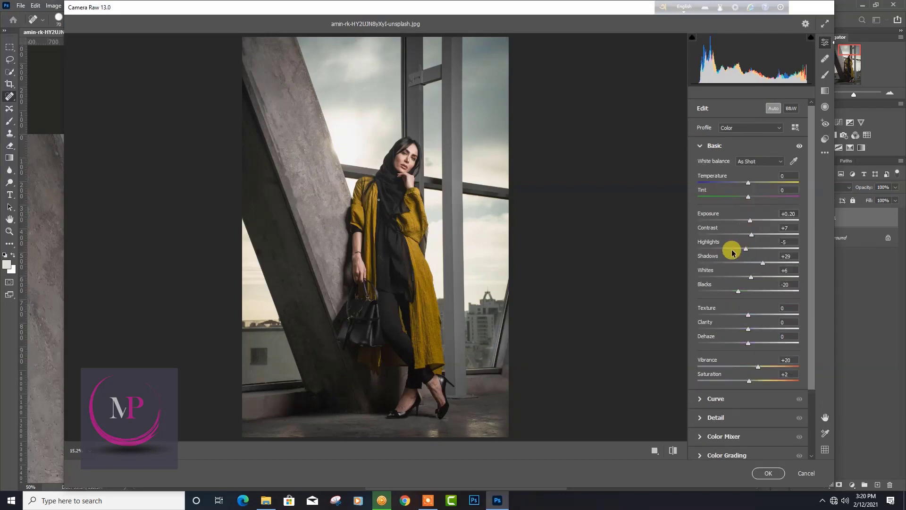
Step: Set Highlights -100, Exposure -0.15, Blacks -7, Shadows 0, and raise Whites
left_click_drag(751, 221, 637, 256)
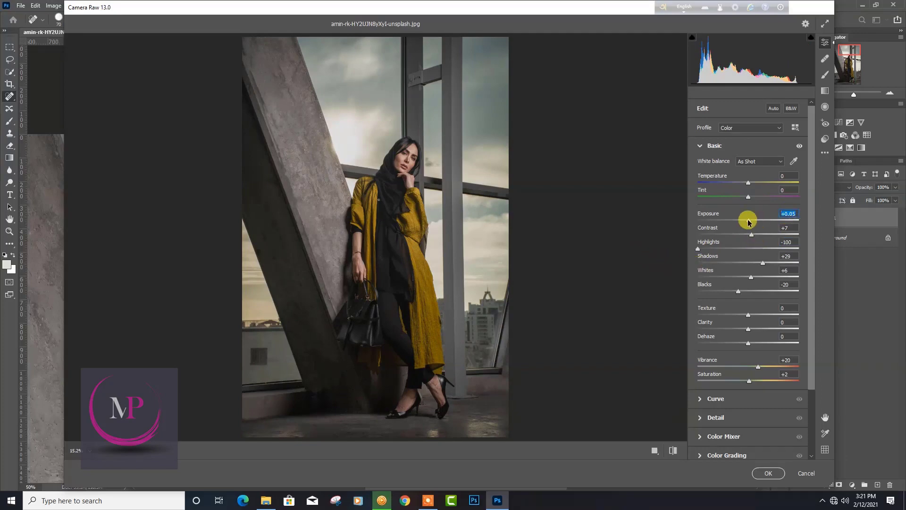
left_click_drag(748, 220, 746, 220)
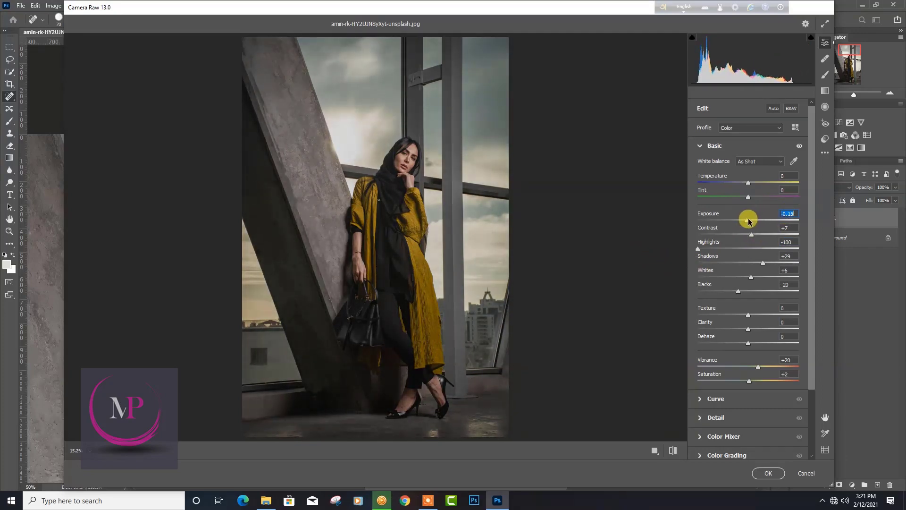
left_click_drag(748, 221, 747, 219)
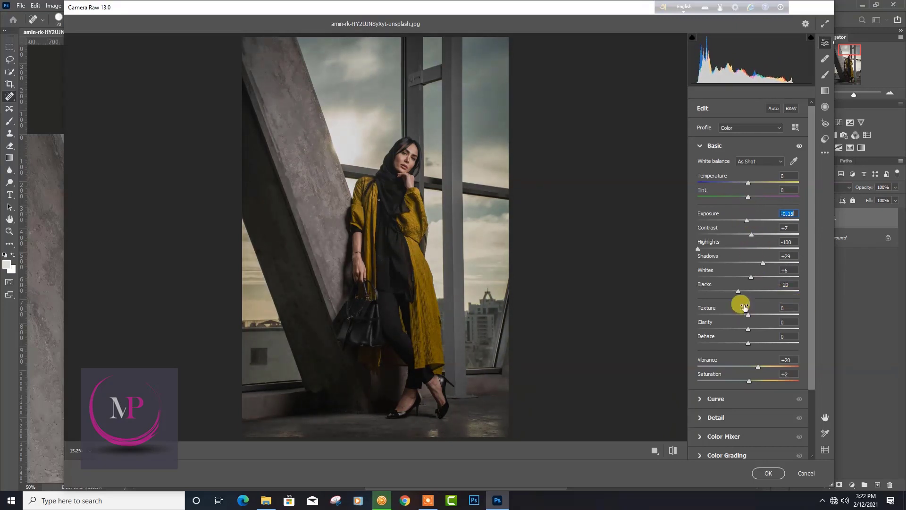
left_click_drag(743, 291, 745, 290)
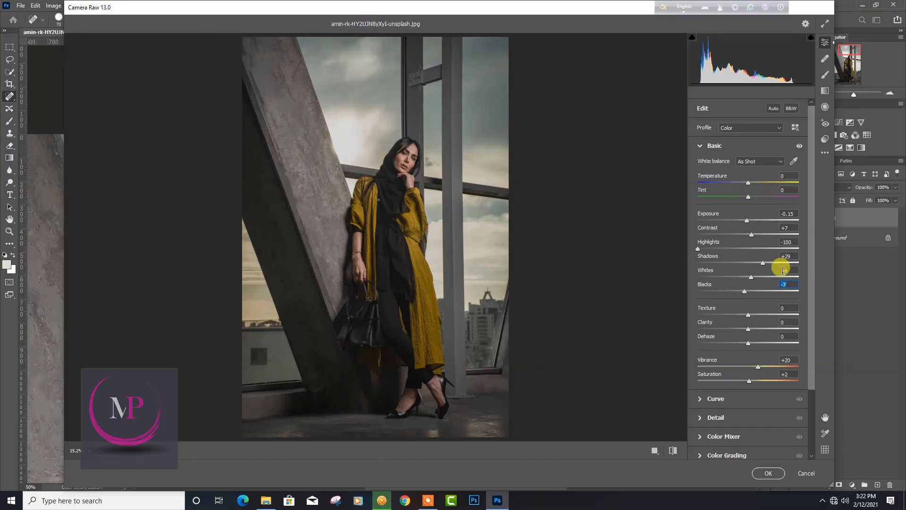
mouse_move(764, 259)
left_mouse_down()
mouse_move(749, 259)
mouse_move(771, 277)
mouse_move(752, 279)
mouse_move(749, 291)
left_mouse_up()
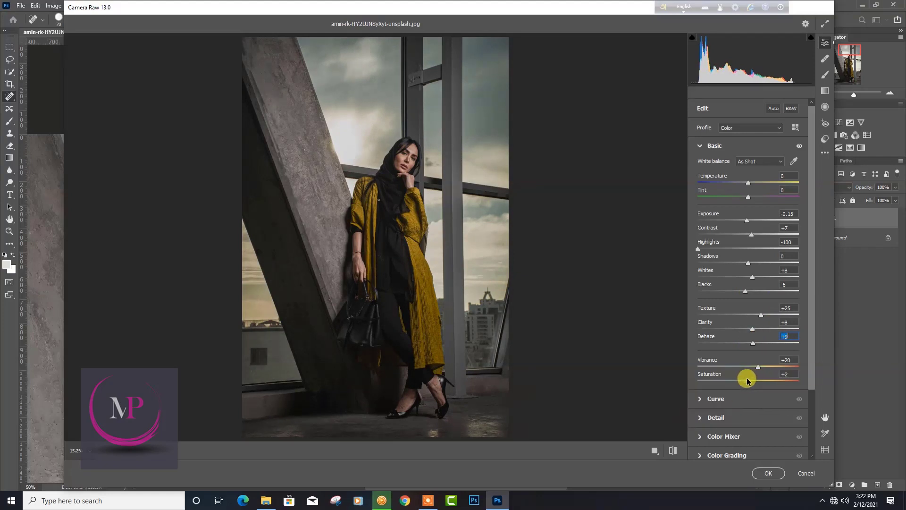
scroll(708, 344, "down", 1)
left_click(716, 376)
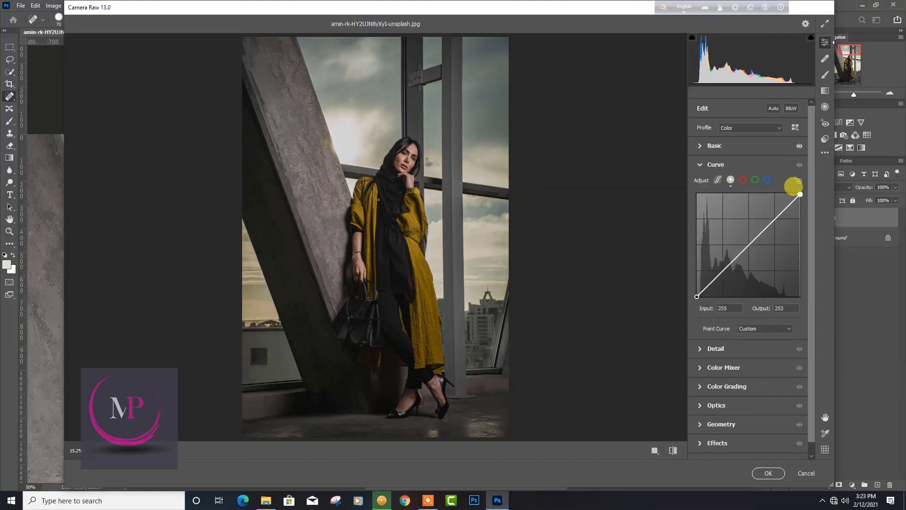
Step: Lift the curve's white point, set Dehaze +1 and Shadows -11, then apply Camera Raw
left_click_drag(800, 194, 797, 193)
left_click(651, 449)
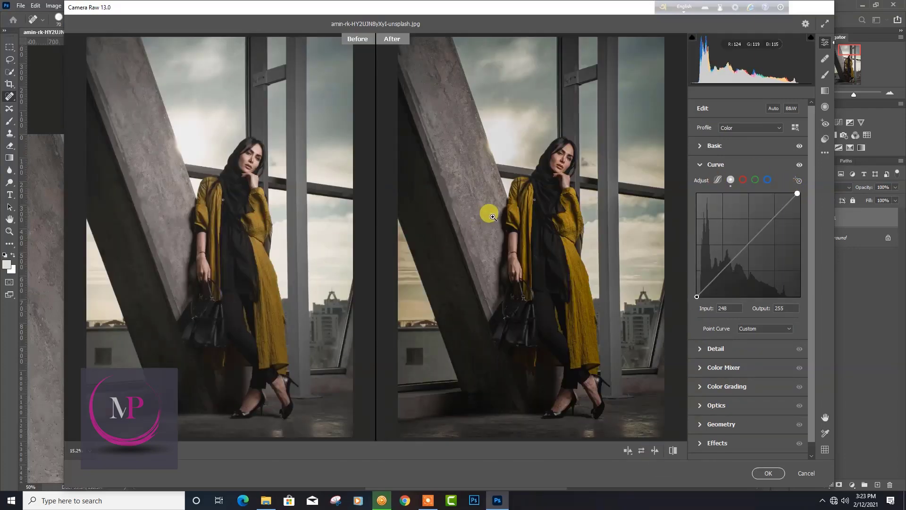
scroll(488, 212, "up", 3)
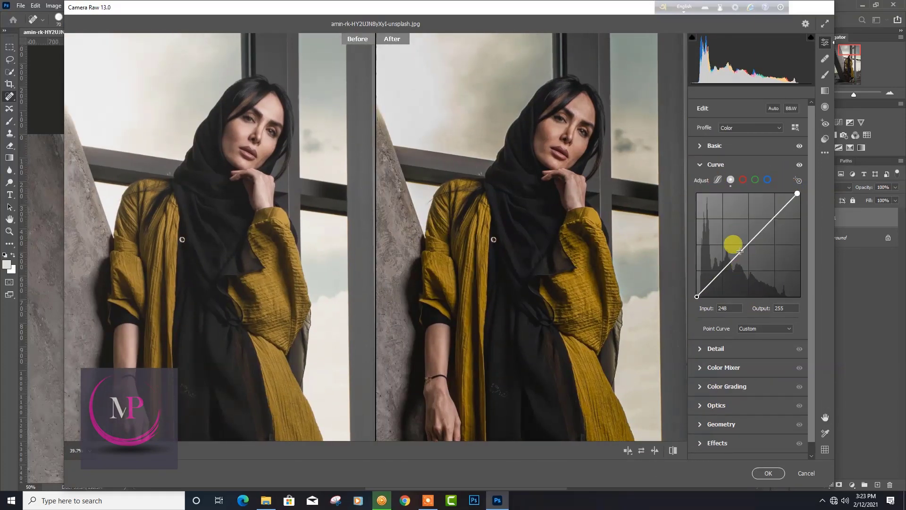
left_click(705, 145)
left_click_drag(752, 295, 750, 296)
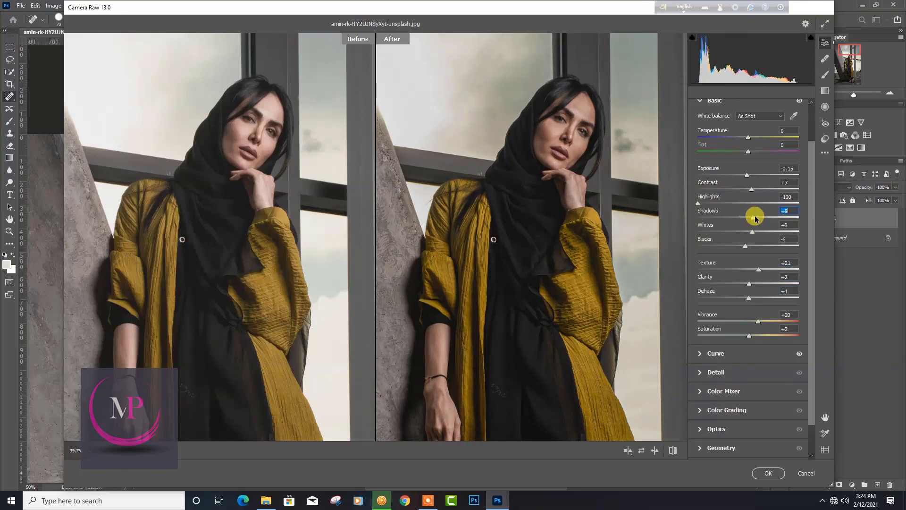
left_click_drag(745, 219, 786, 220)
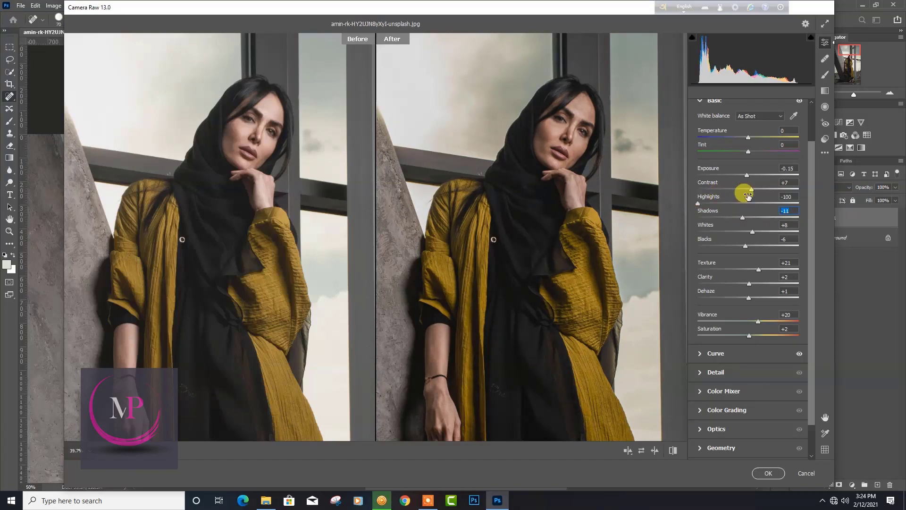
left_click(768, 473)
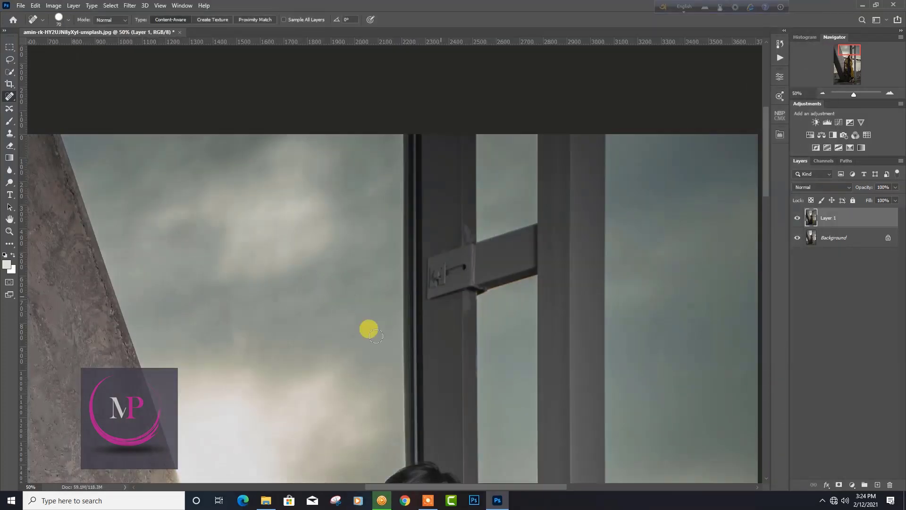
Step: Flatten Layer 1 into the Background, heal remaining sky spots, and show the History panel
key("ctrl+minus")
key("ctrl+minus")
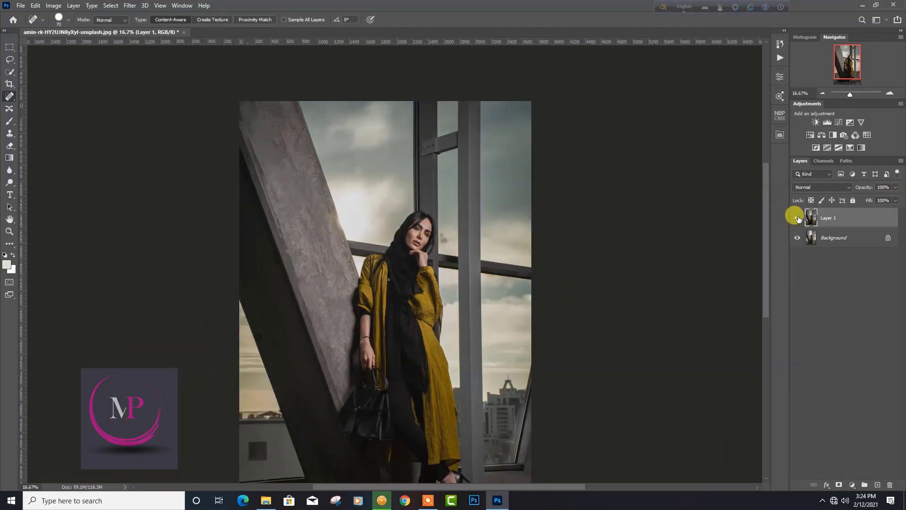
right_click(816, 239)
left_click(824, 335)
key("ctrl+plus")
key("ctrl+plus")
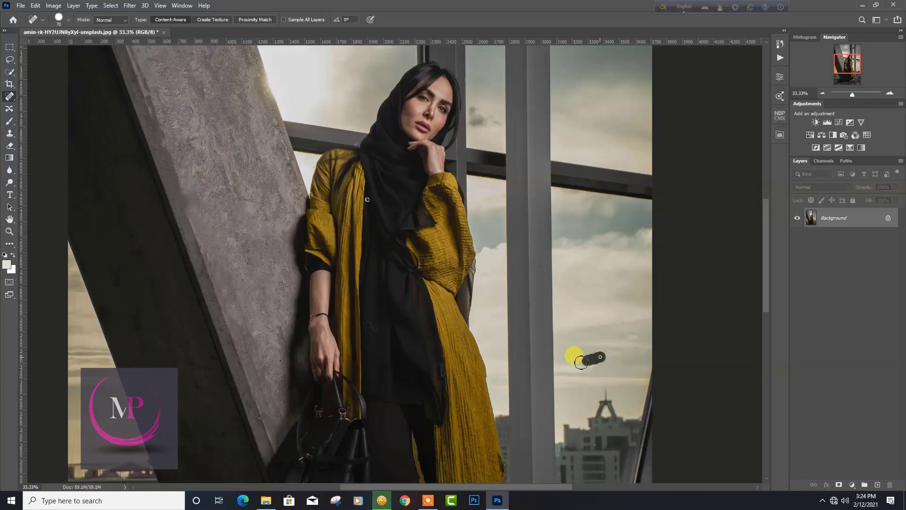
key("ctrl+minus")
key("ctrl+minus")
key("ctrl+minus")
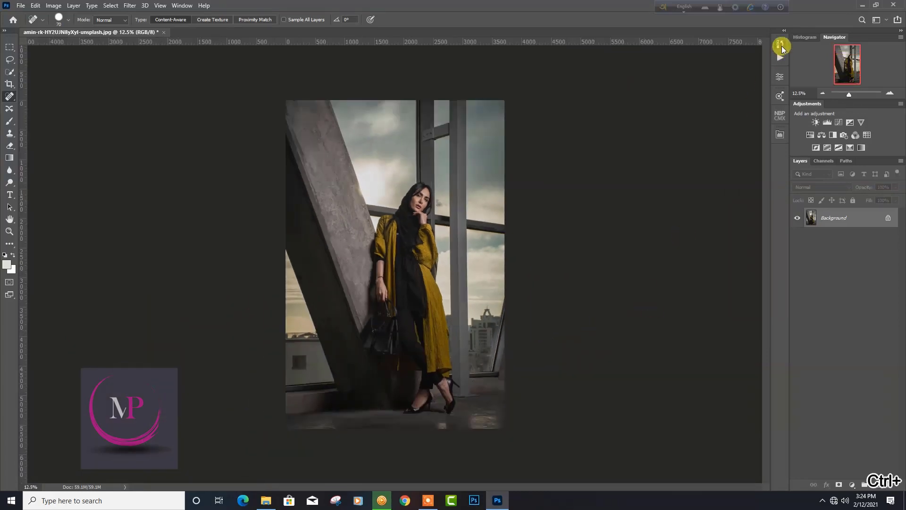
left_click(780, 43)
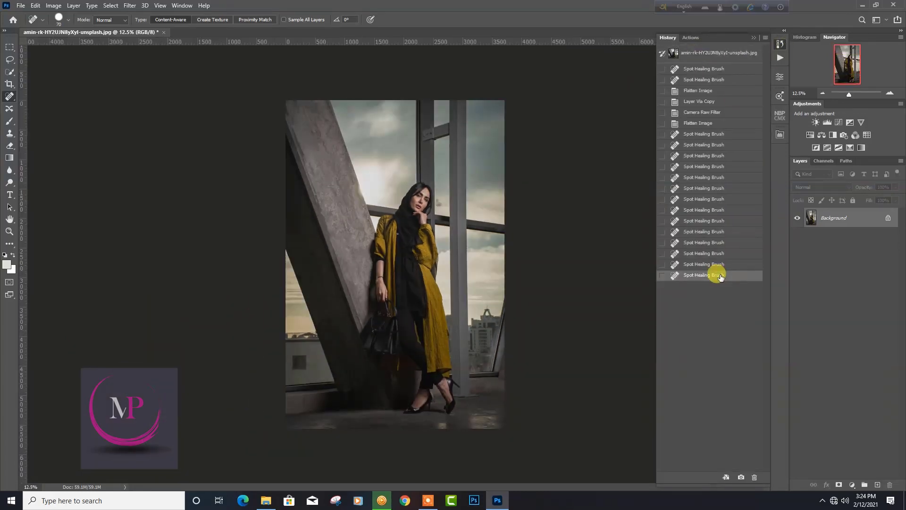
Step: Add a Curves adjustment layer darkening the midtones and invert its mask
left_click(852, 485)
left_click(809, 368)
left_click_drag(656, 243, 635, 310)
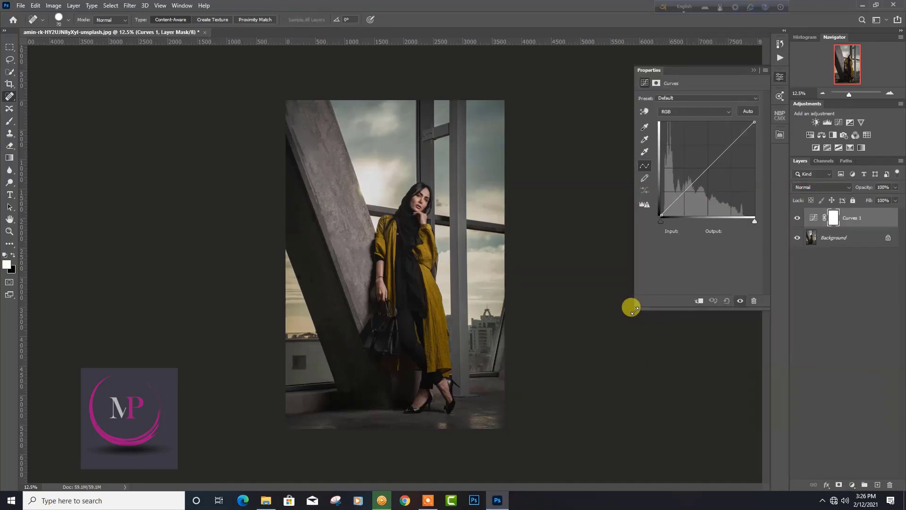
left_click_drag(708, 169, 710, 172)
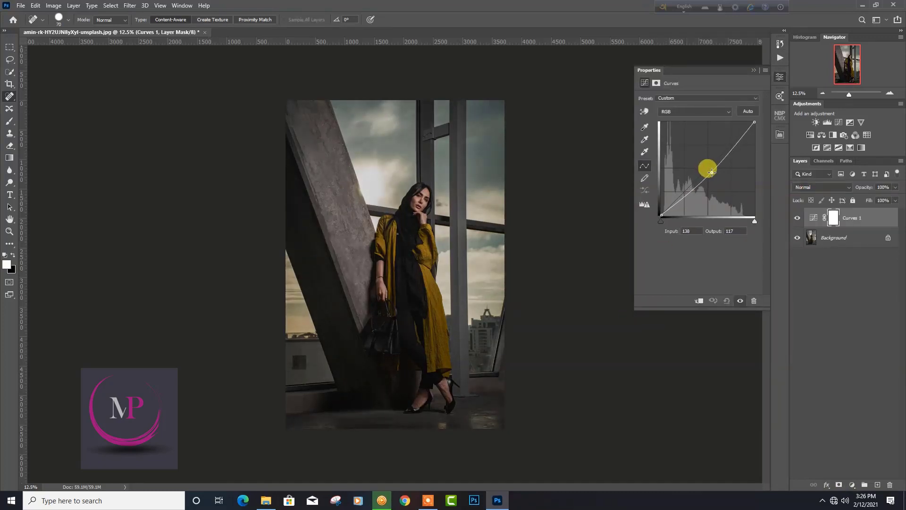
left_click(753, 70)
key("ctrl+i")
Step: Paint the Curves mask white over the woman's scarf, coat and handbag
key("ctrl+plus")
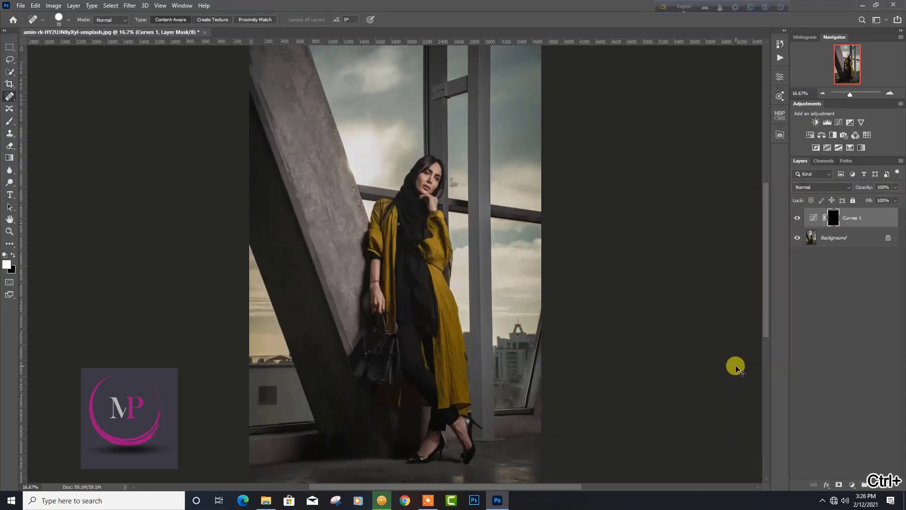
scroll(445, 273, "up", 1)
key("b")
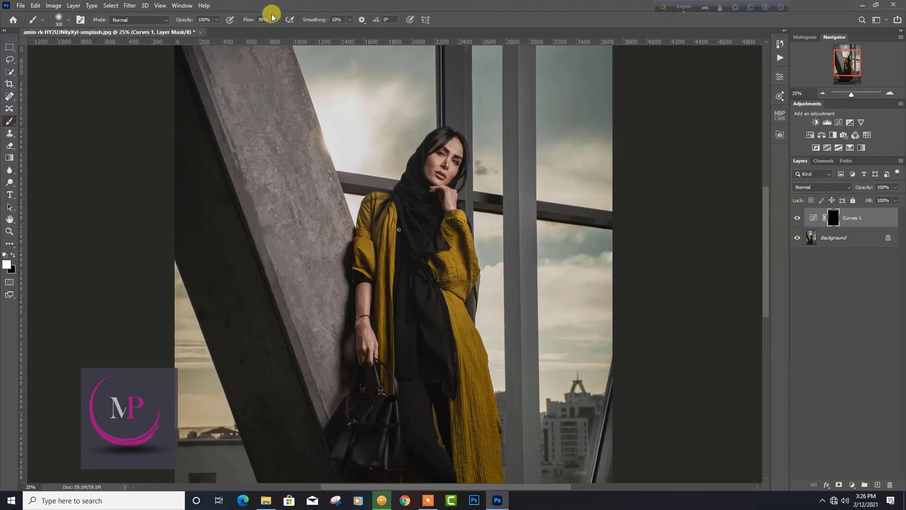
left_click_drag(422, 265, 406, 395)
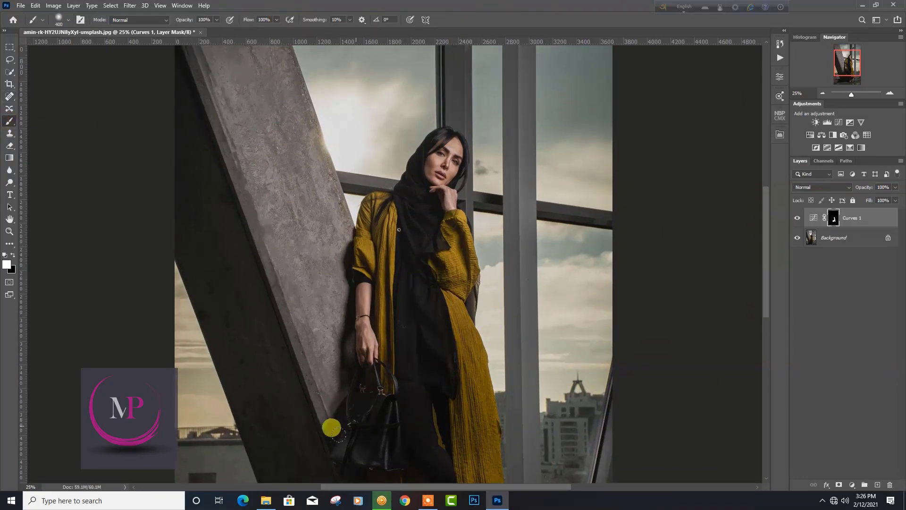
scroll(461, 296, "down", 8)
scroll(461, 123, "up", 4)
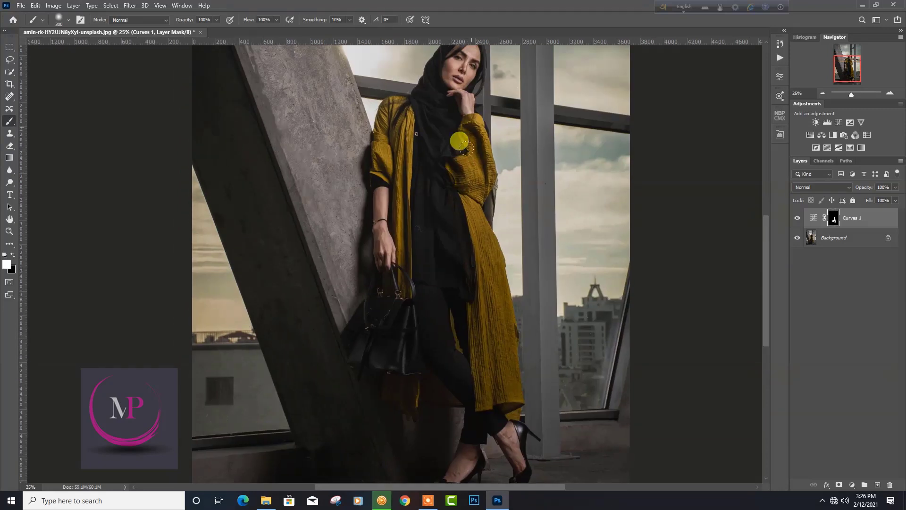
left_click_drag(396, 138, 399, 384)
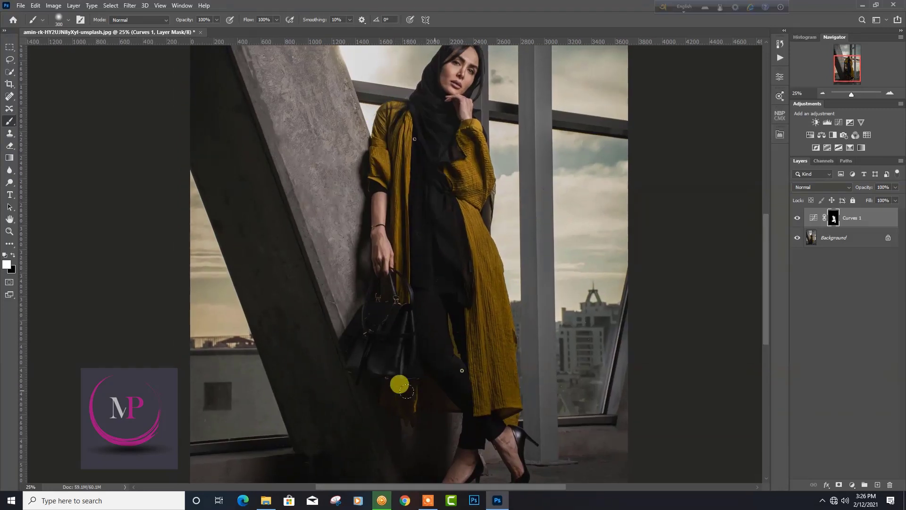
left_click_drag(376, 311, 512, 414)
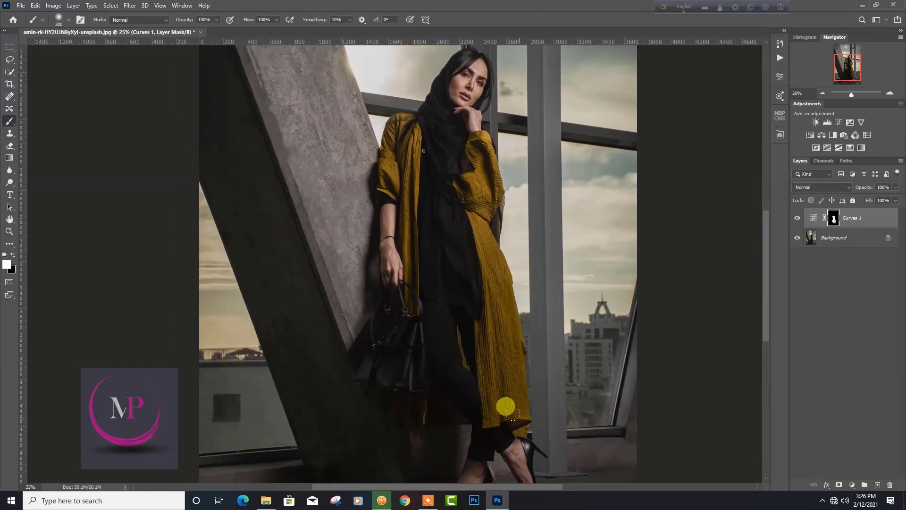
left_click_drag(471, 142, 461, 211)
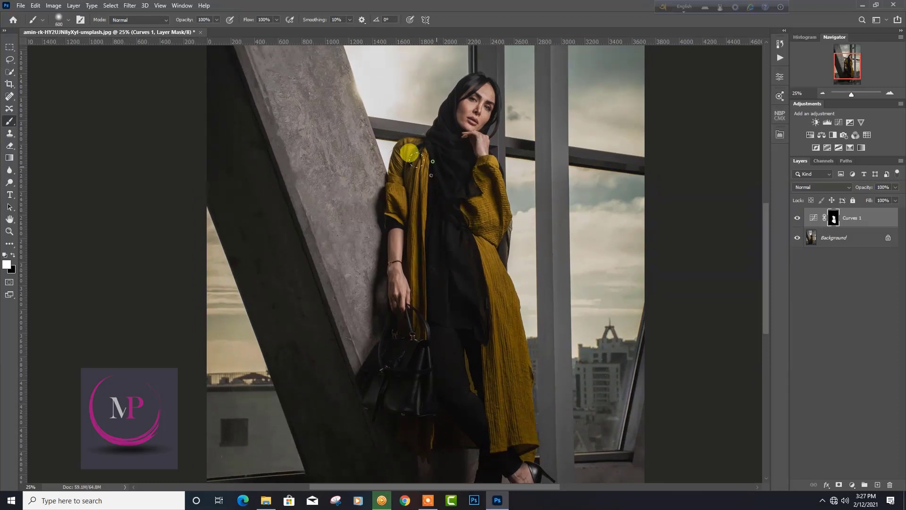
Step: Switch the brush to black and resize it between 175 and 300
key("bracketright")
key("bracketright")
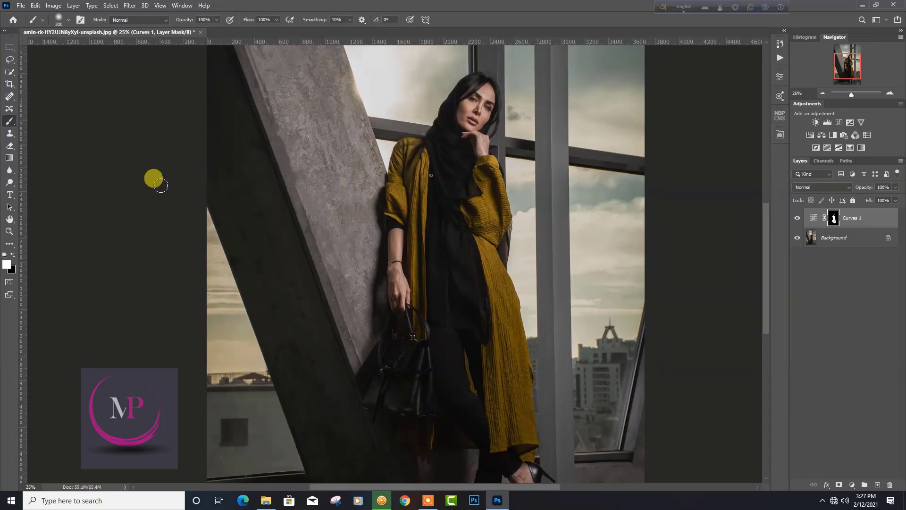
left_click(13, 254)
key("bracketleft")
key("bracketleft")
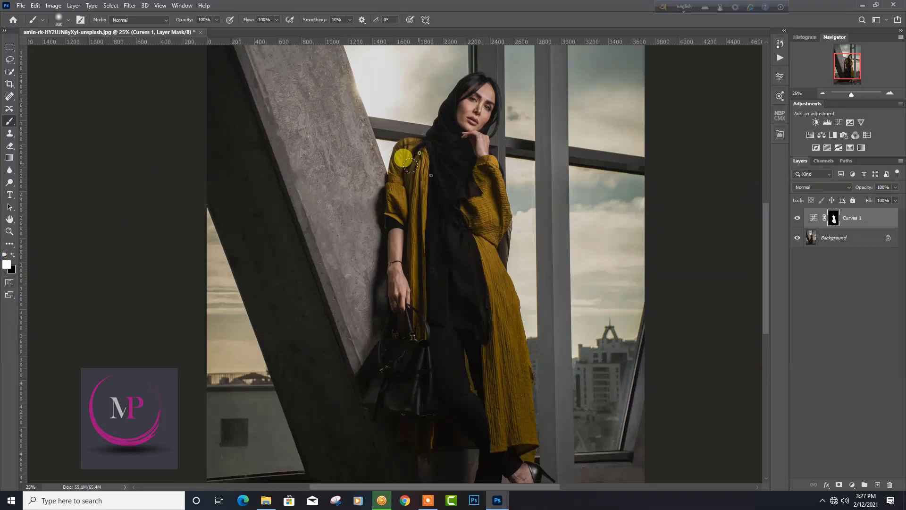
key("bracketright")
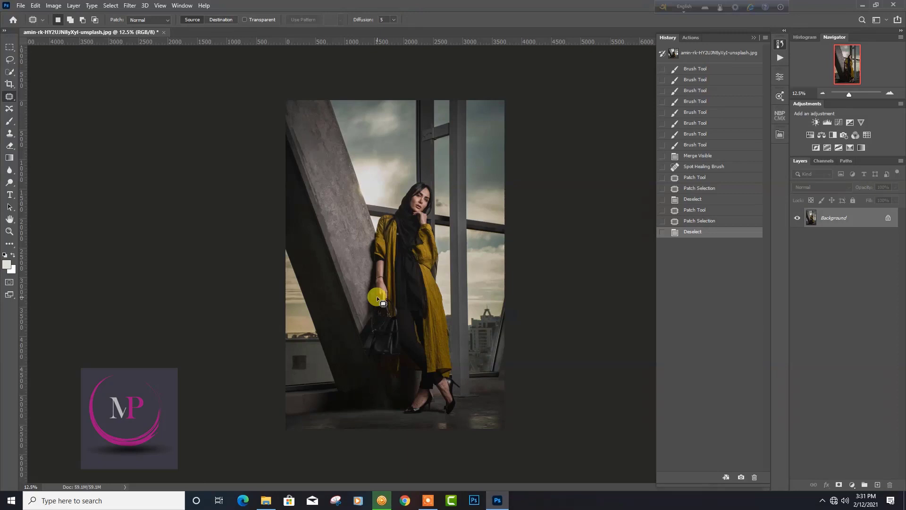
Step: Duplicate the layer into Camera Raw and place a radial ellipse around the woman
key("ctrl+j")
key("ctrl+shift+a")
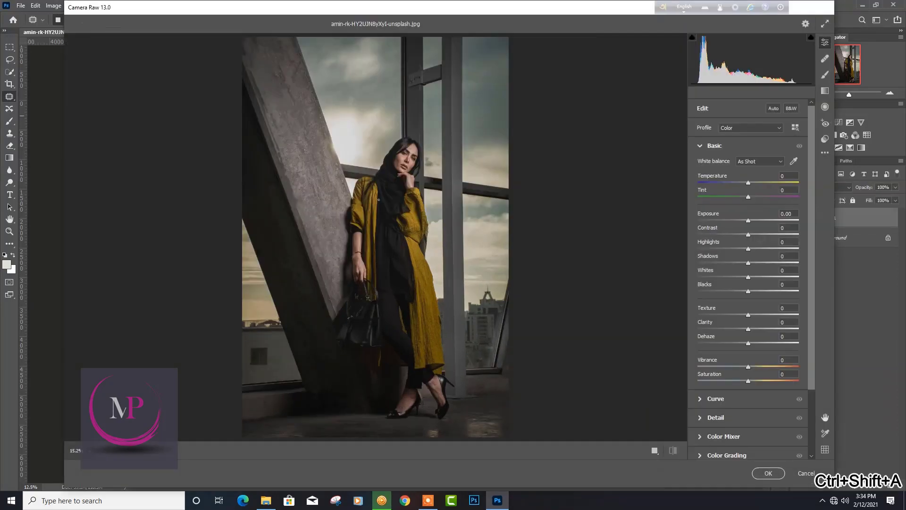
key("j")
mouse_move(299, 148)
left_mouse_down()
mouse_move(444, 220)
mouse_move(414, 255)
left_mouse_up()
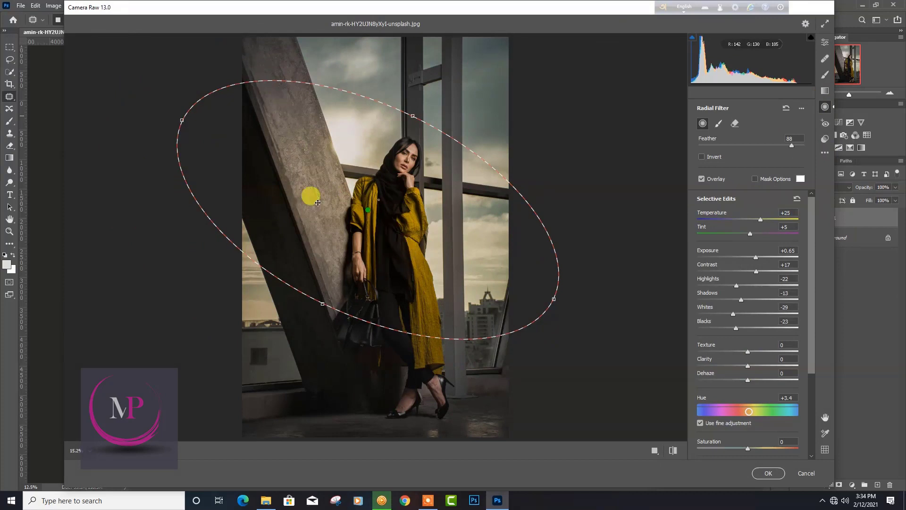
left_click_drag(182, 120, 200, 107)
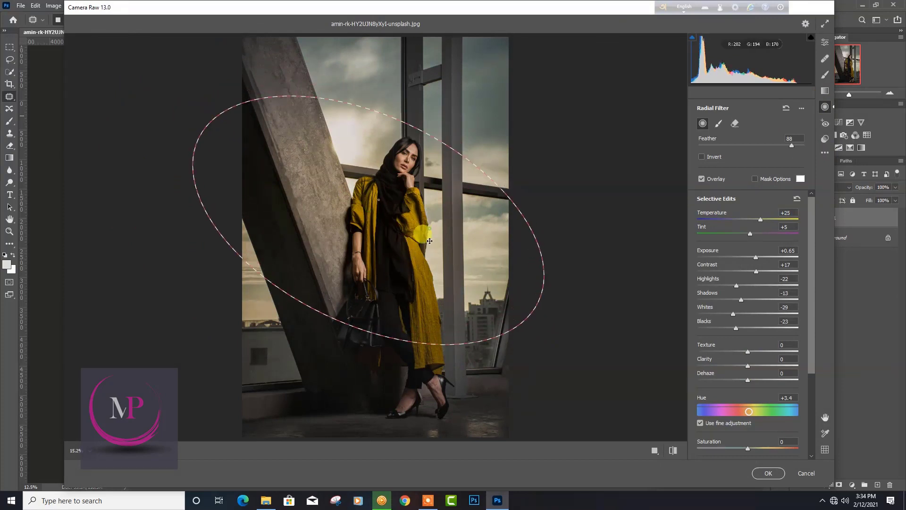
left_click_drag(429, 241, 419, 255)
left_click_drag(418, 113, 413, 122)
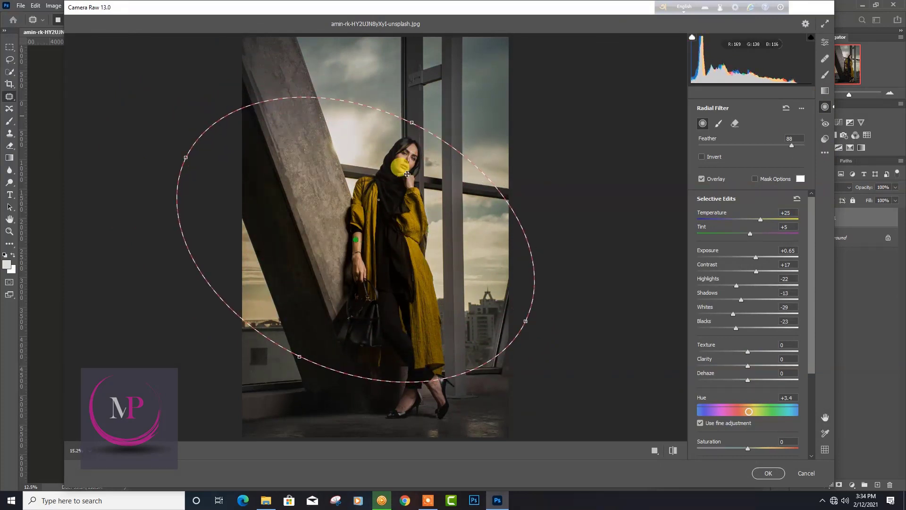
left_click_drag(404, 174, 411, 167)
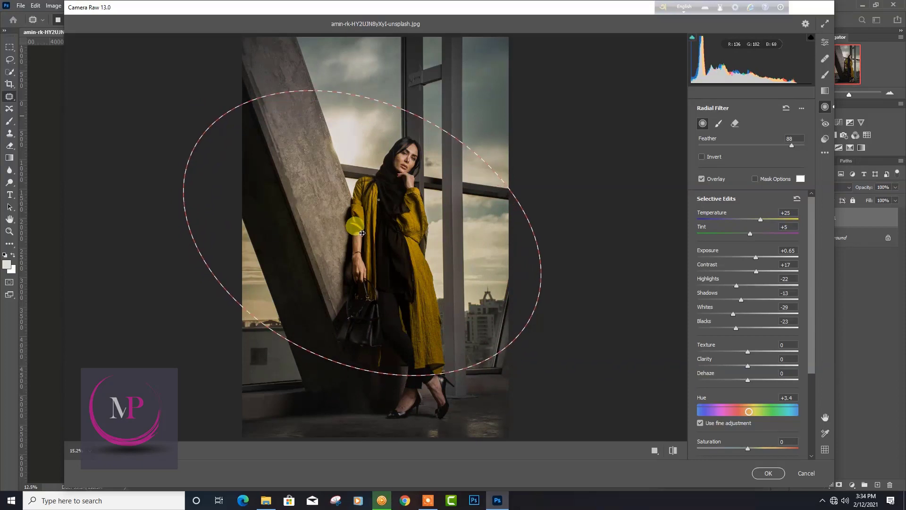
Step: Warm the radial area with Temperature +34, Tint +36 and brighter whites
left_click(796, 199)
left_click_drag(756, 227, 767, 222)
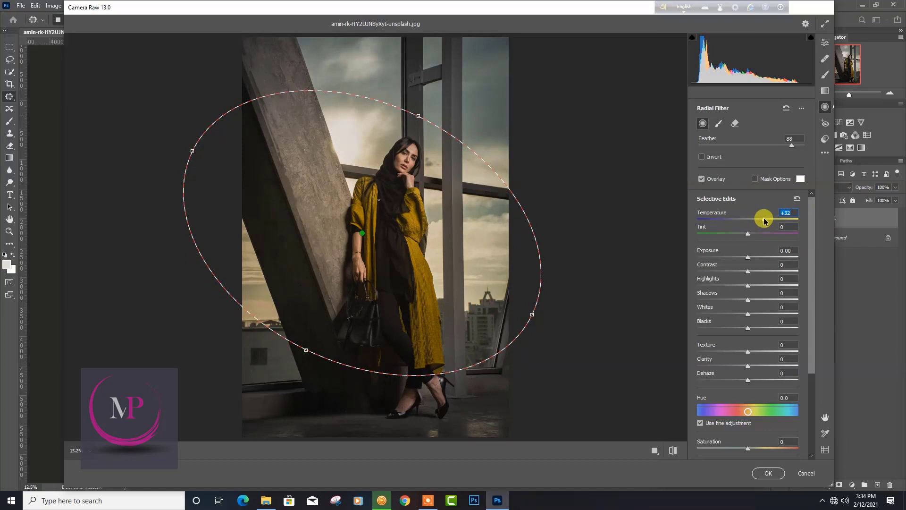
left_click_drag(748, 233, 751, 234)
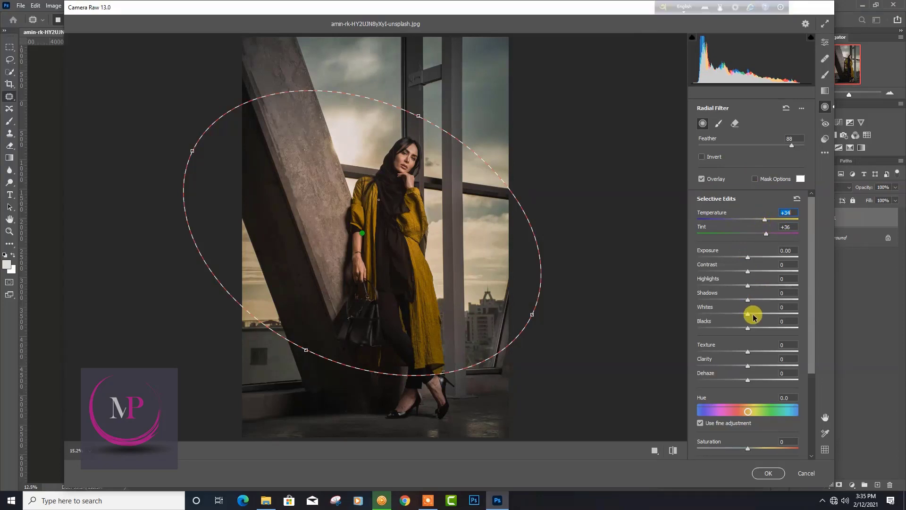
mouse_move(748, 313)
left_mouse_down()
mouse_move(759, 313)
mouse_move(739, 329)
mouse_move(760, 314)
mouse_move(740, 329)
left_mouse_up()
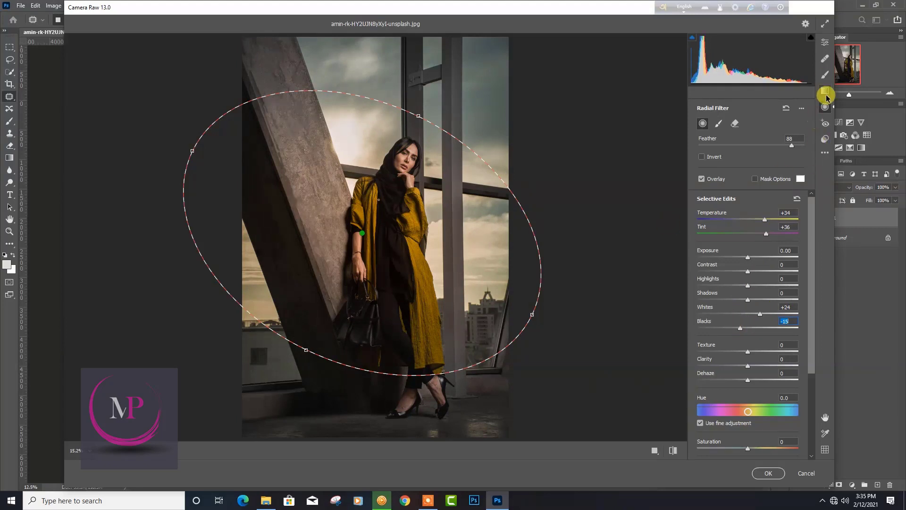
Step: Add a second, cooler radial filter over the upper sky and apply Camera Raw
left_click_drag(463, 107, 558, 126)
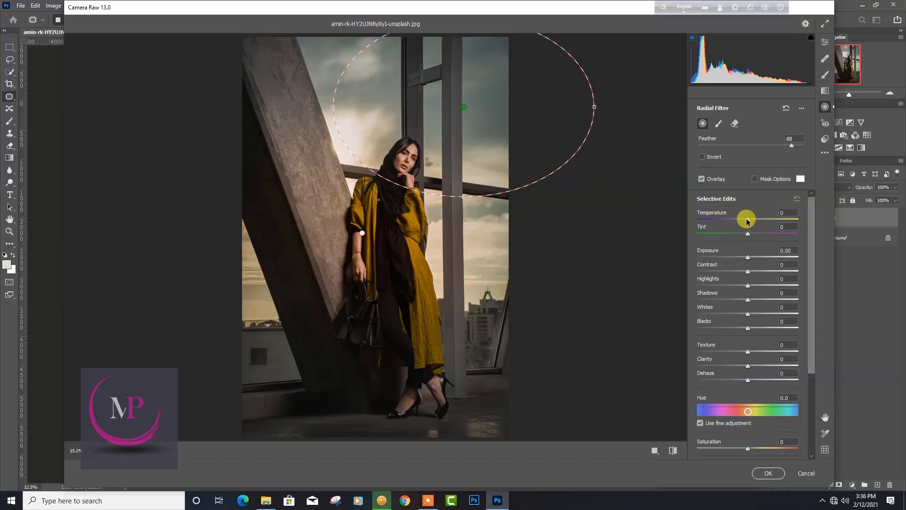
left_click_drag(746, 220, 734, 220)
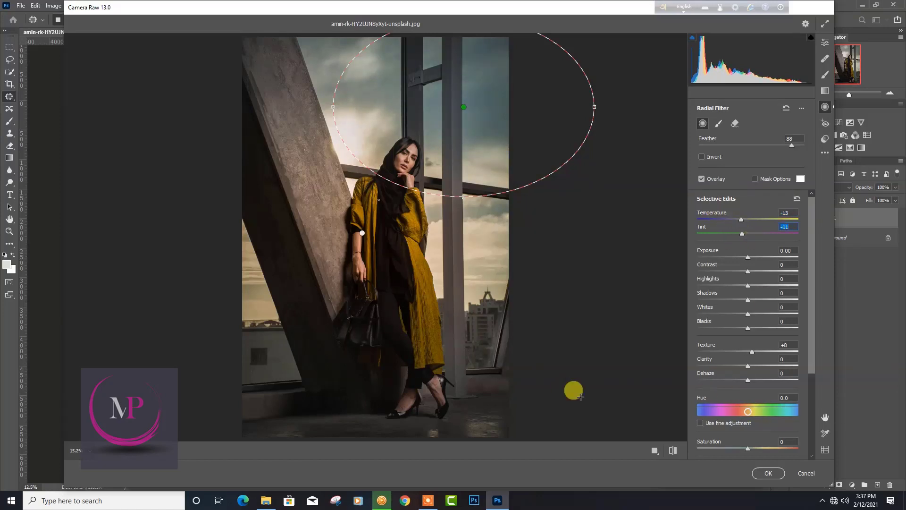
left_click(654, 450)
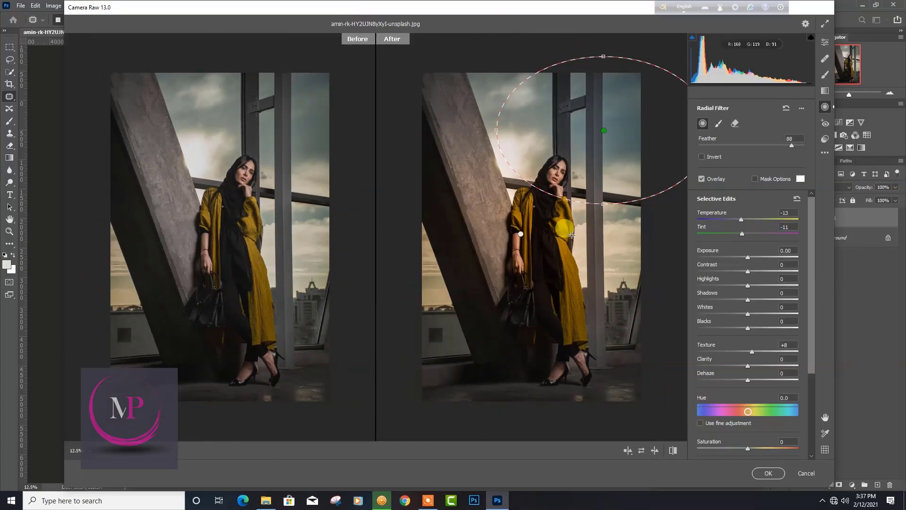
left_click(768, 473)
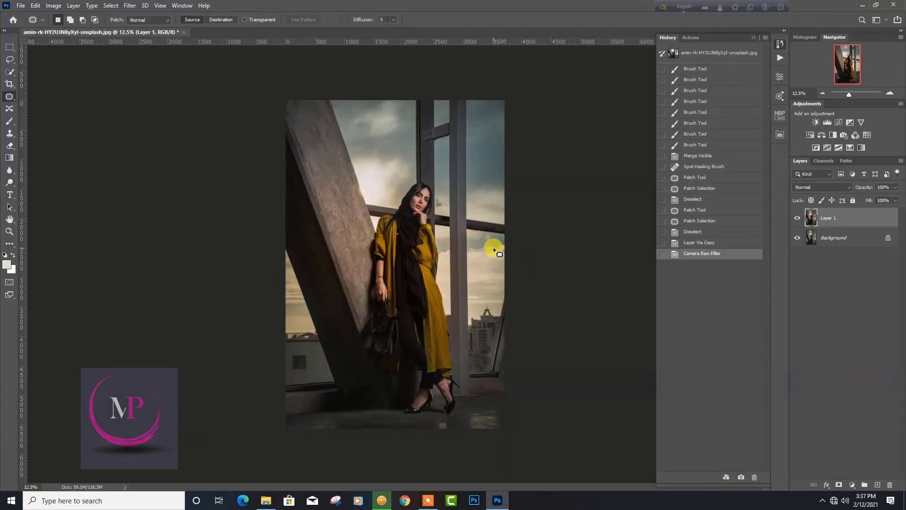
Step: Add a layer mask and paint out the grading on the left side at 100% flow
key("b")
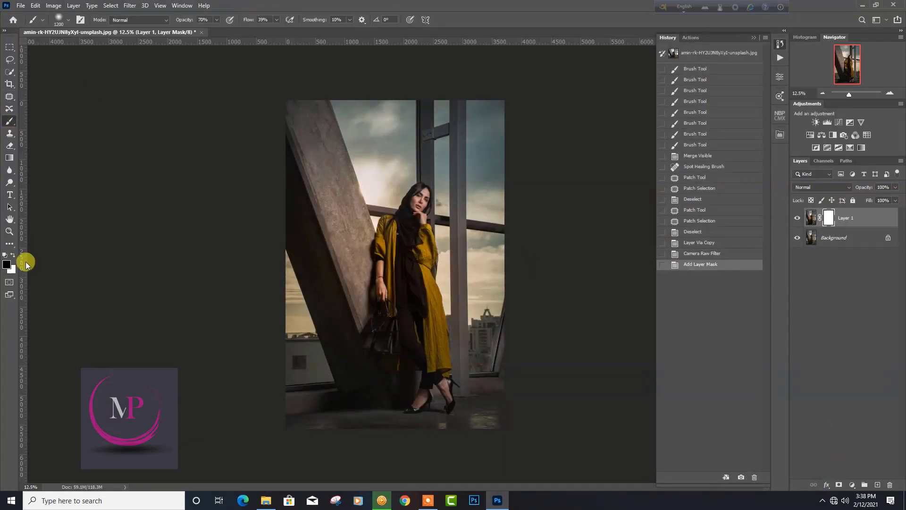
left_click(13, 255)
left_click_drag(249, 19, 285, 24)
key("bracketleft")
key("bracketleft")
key("bracketleft")
key("bracketleft")
mouse_move(336, 99)
left_mouse_down()
mouse_move(285, 132)
mouse_move(344, 265)
mouse_move(331, 238)
mouse_move(314, 251)
left_mouse_up()
key("bracketleft")
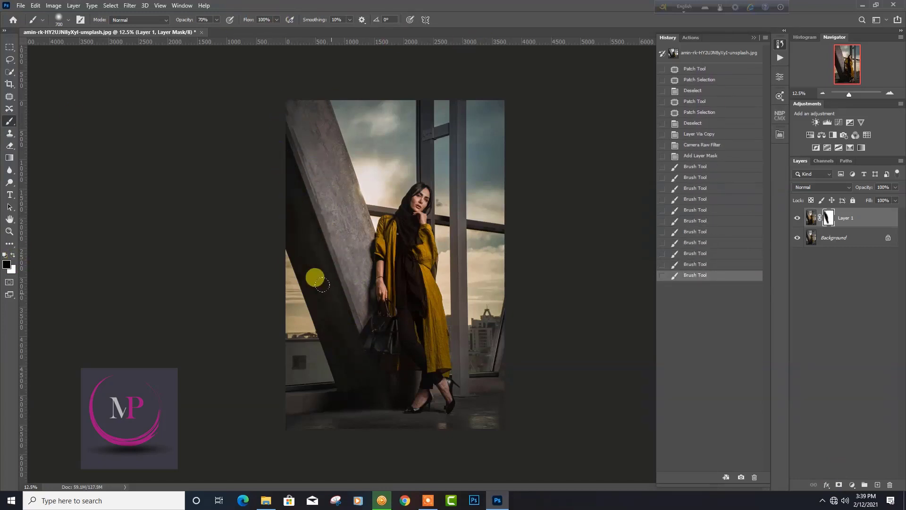
key("ctrl+plus")
Step: Drop a trial colour selection and Quick-Select the right window mullion top to bottom
right_click(9, 72)
left_click(48, 90)
left_click(506, 182)
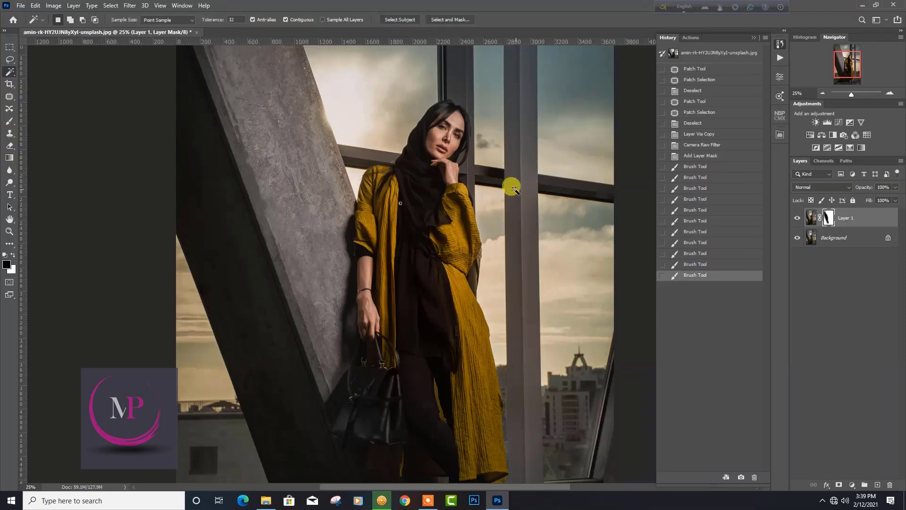
right_click(9, 72)
left_click(47, 78)
left_click(466, 124)
left_click_drag(511, 90, 506, 236)
left_click_drag(508, 376, 503, 441)
Step: Extend the Quick Selection across the remaining window frames and pillar
left_click_drag(531, 176, 557, 176)
left_click_drag(476, 158, 467, 150)
scroll(467, 155, "up", 3)
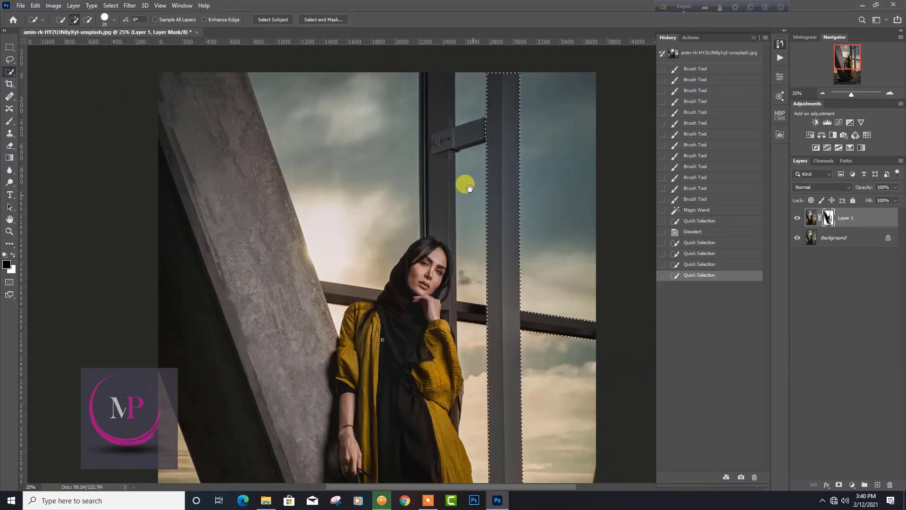
left_click_drag(449, 95, 445, 202)
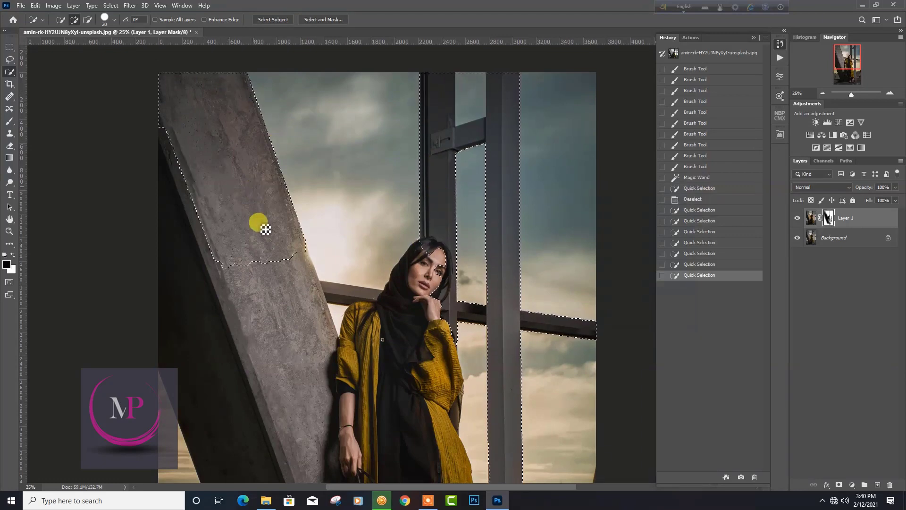
left_click_drag(267, 427, 234, 281)
mouse_move(295, 431)
left_mouse_down()
mouse_move(255, 293)
mouse_move(251, 324)
left_mouse_up()
scroll(311, 282, "up", 5)
Step: Refine the selection over the upper window pane with a 150 brush in Select and Mask
left_click(311, 20)
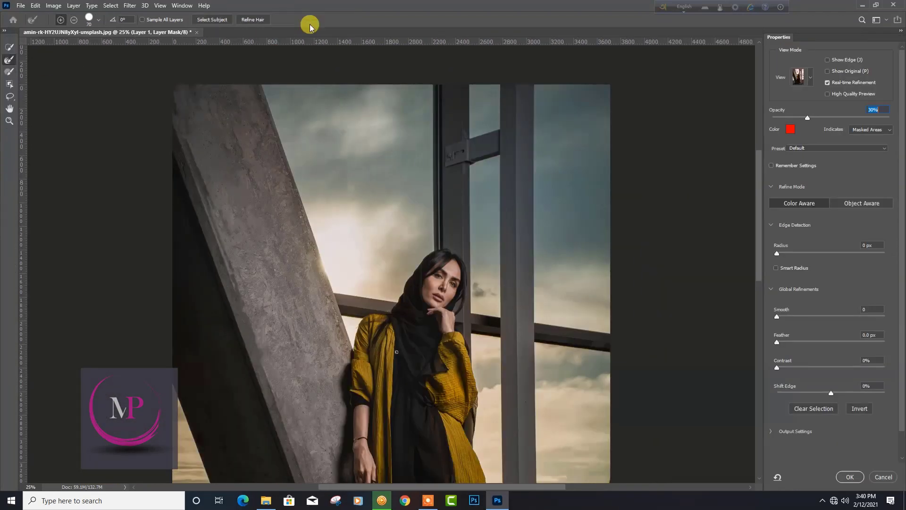
left_click_drag(471, 116, 480, 88)
key("bracketleft")
key("bracketleft")
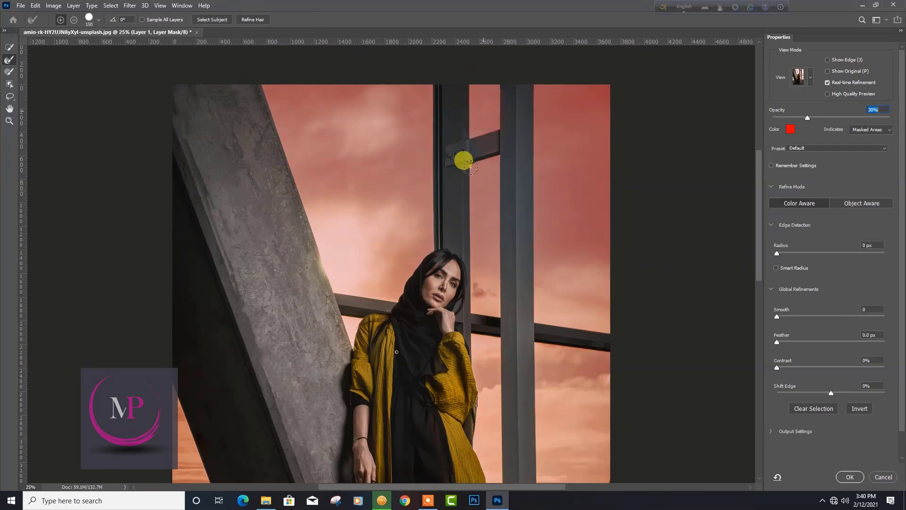
key("bracketleft")
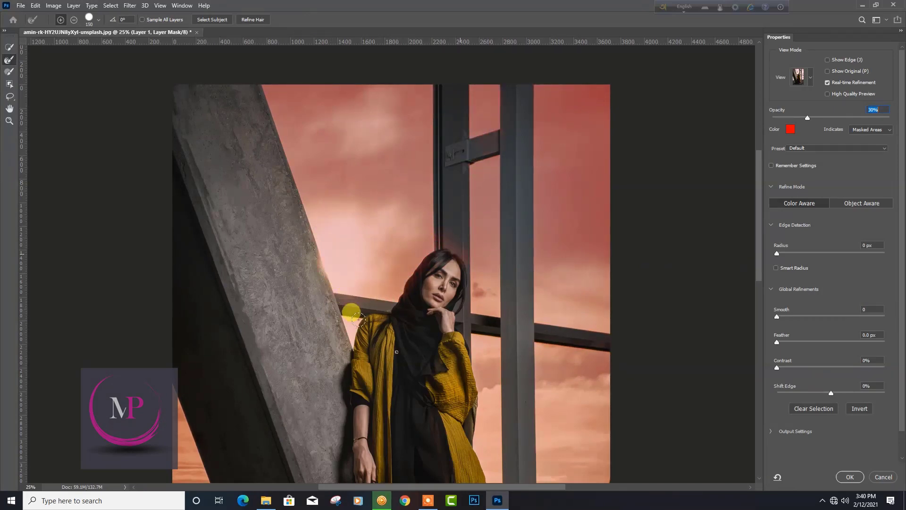
scroll(541, 269, "down", 4)
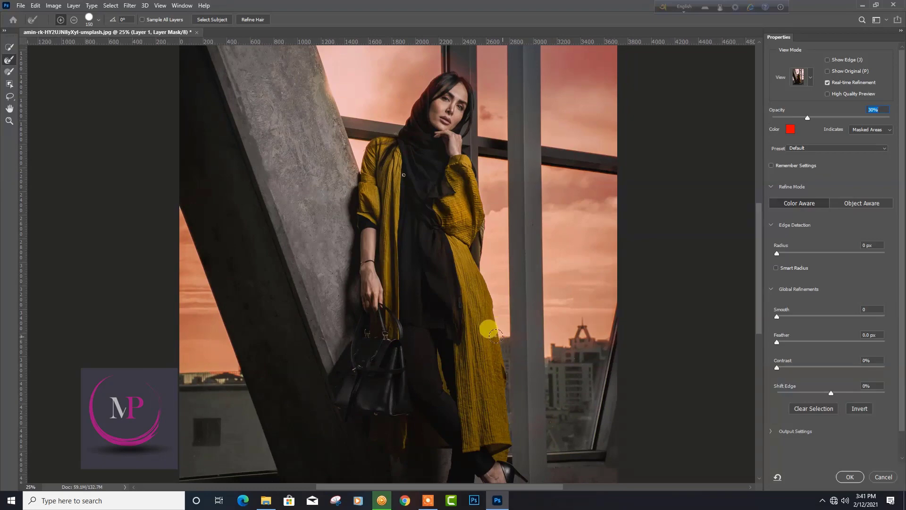
scroll(300, 181, "up", 5)
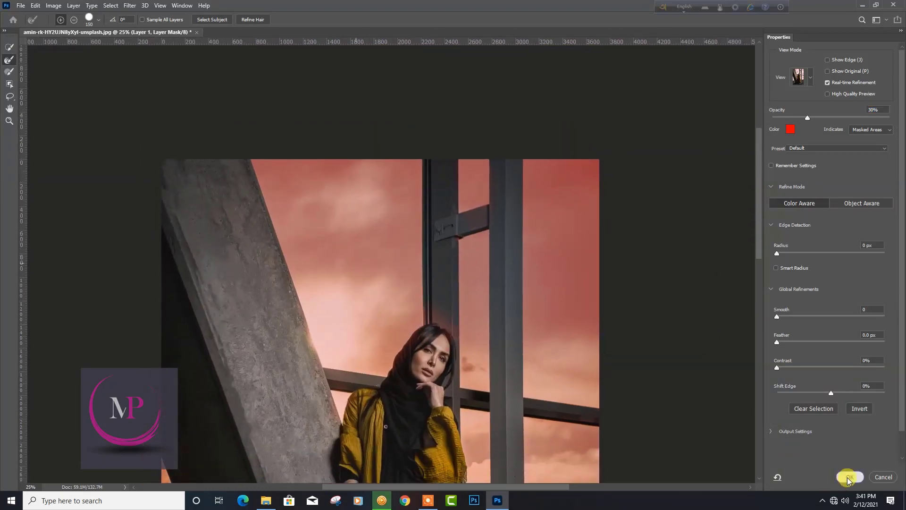
left_click(848, 478)
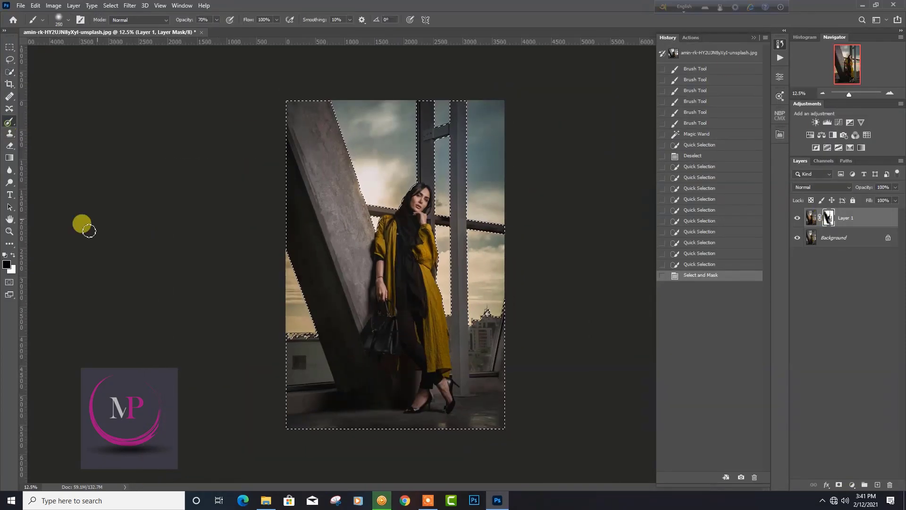
Step: Paint the Layer 1 mask inside the selection with a larger brush, then deselect
left_click_drag(330, 359, 427, 151)
left_click_drag(358, 141, 296, 99)
left_click_drag(307, 189, 414, 311)
mouse_move(330, 378)
left_mouse_down()
mouse_move(418, 326)
mouse_move(339, 344)
left_mouse_up()
key("bracketright")
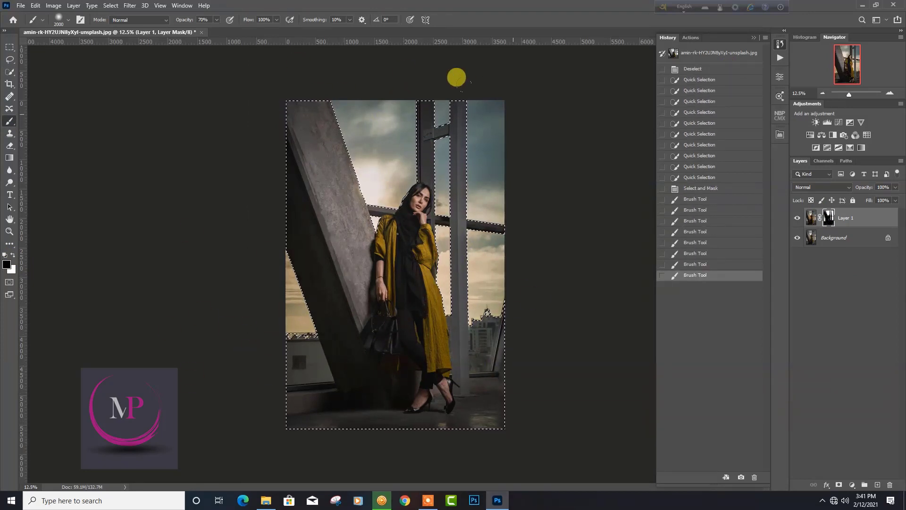
key("ctrl+d")
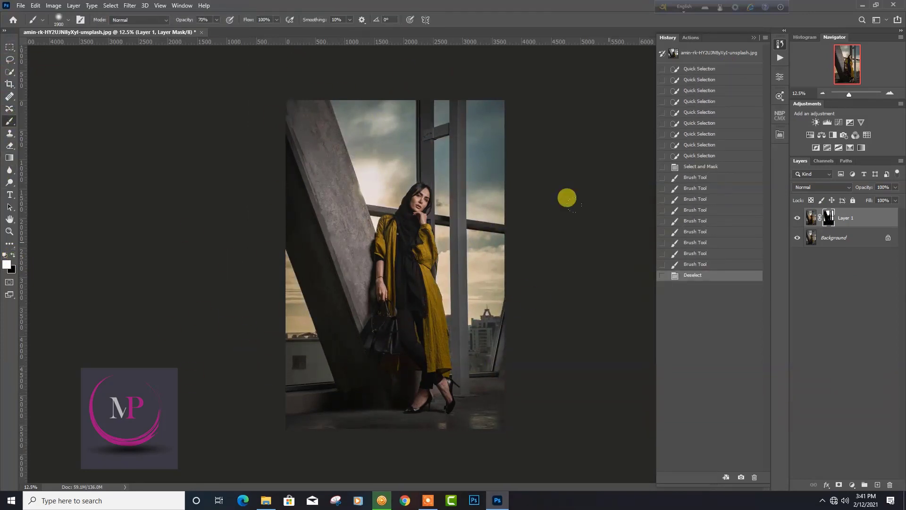
Step: Brush the Layer 1 mask around the figure in black and toggle its visibility to compare
left_click_drag(456, 266, 470, 283)
left_click_drag(469, 283, 449, 317)
left_click_drag(448, 317, 427, 318)
left_click(264, 313)
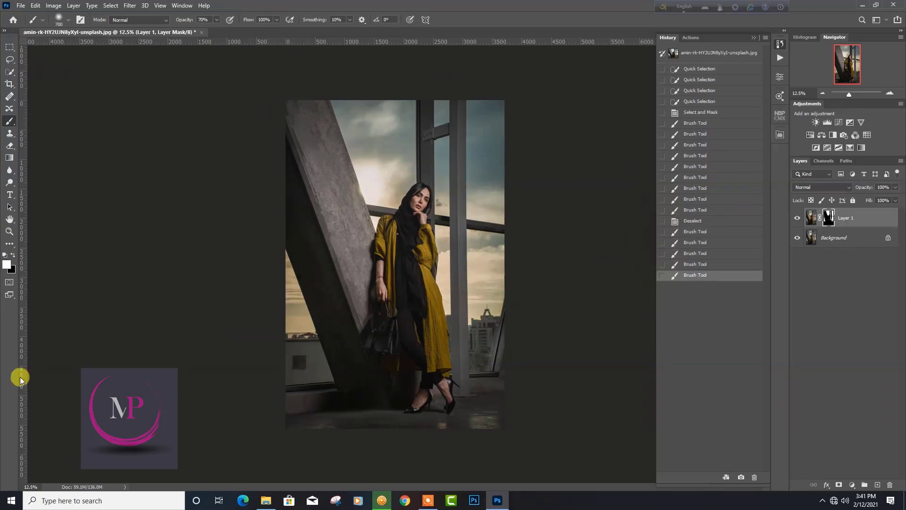
left_click(13, 255)
left_click(407, 330)
left_click(434, 380)
left_click(419, 343)
left_click(797, 218)
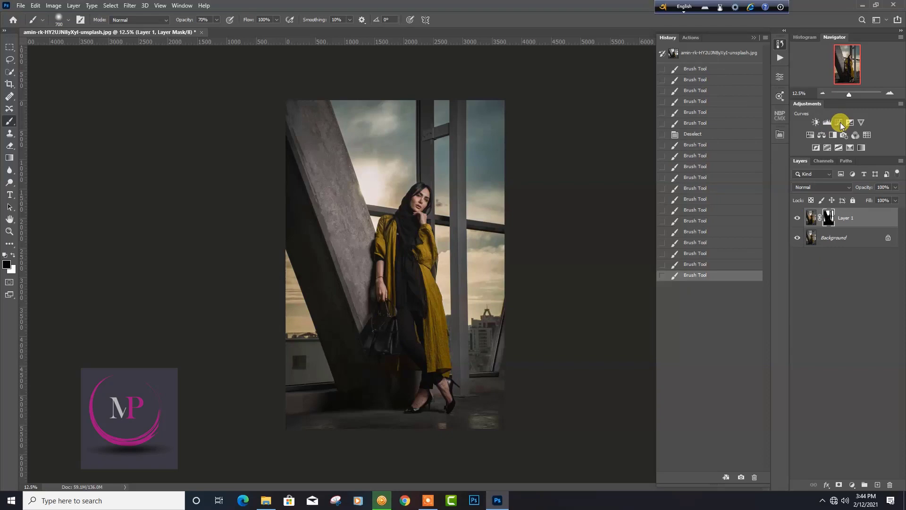
Step: Add a Curves layer that brightens the photo and invert its mask to hide it
left_click(838, 122)
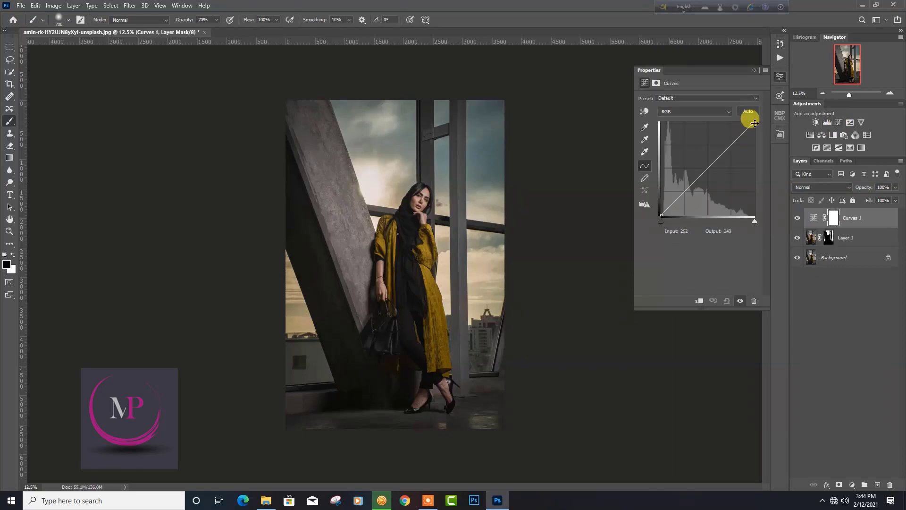
left_click_drag(754, 123, 743, 122)
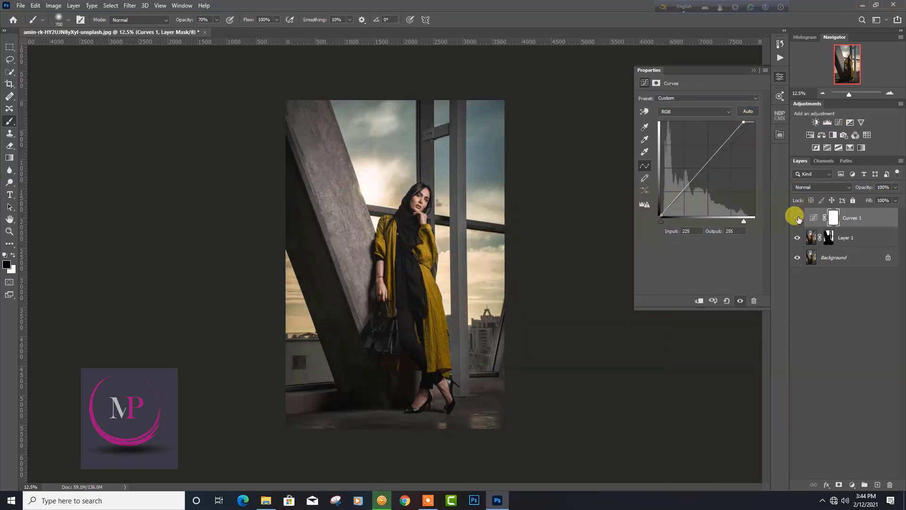
left_click(838, 223)
key("ctrl+i")
Step: Paint the brightening back onto the coat edge and scarf with a white 40–60 brush
key("ctrl+plus")
key("ctrl+plus")
key("ctrl+plus")
key("ctrl+plus")
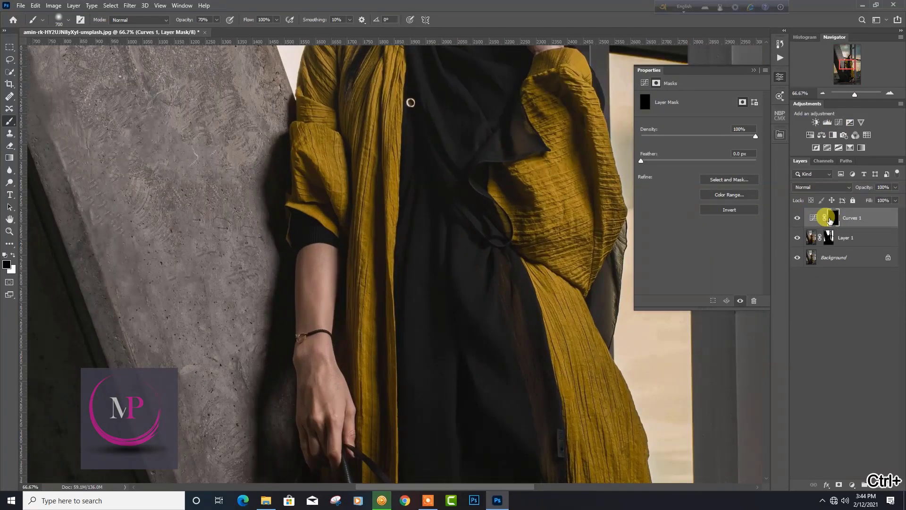
key("ctrl+plus")
left_click_drag(456, 304, 448, 384)
key("x")
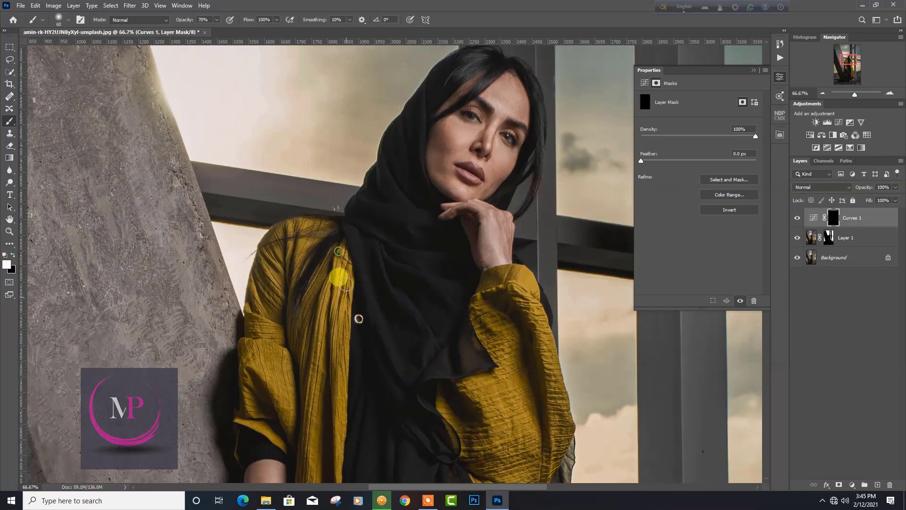
mouse_move(340, 278)
left_mouse_down()
mouse_move(327, 285)
mouse_move(377, 225)
mouse_move(394, 297)
mouse_move(531, 317)
left_mouse_up()
key("bracketright")
key("bracketright")
key("bracketright")
key("bracketleft")
key("bracketleft")
key("bracketleft")
key("bracketright")
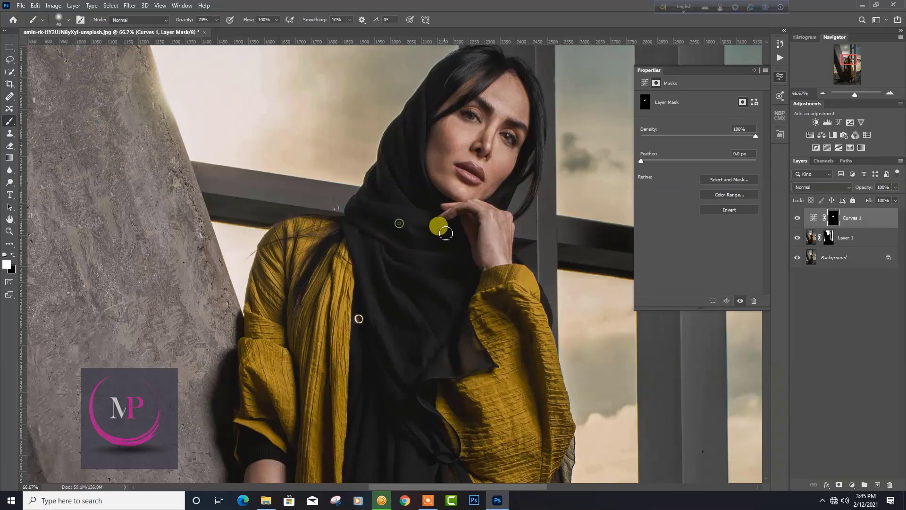
scroll(519, 349, "down", 3)
scroll(507, 293, "down", 5)
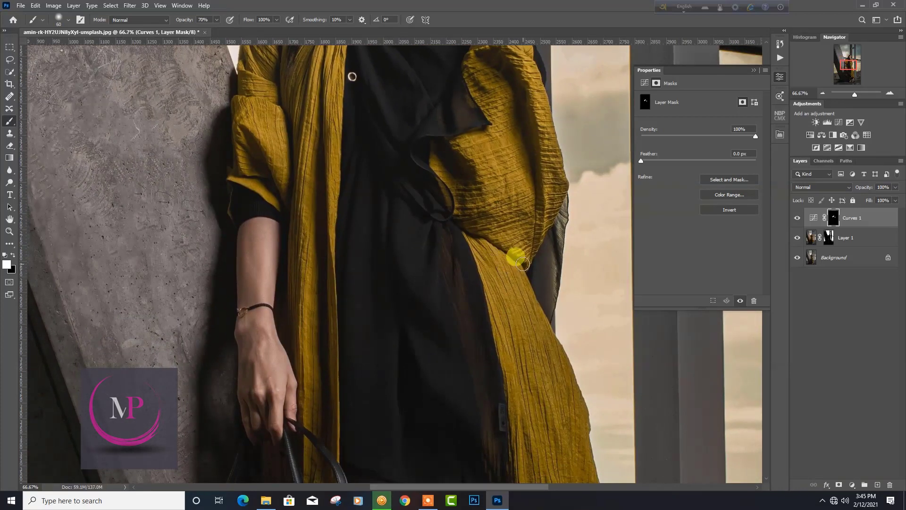
key("bracketright")
key("bracketright")
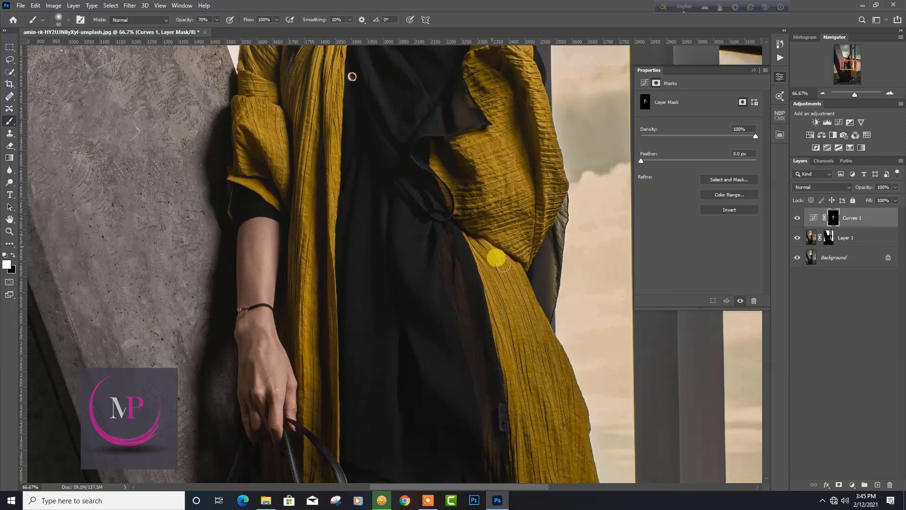
left_click_drag(496, 256, 523, 350)
Step: Paint the brightening onto the handbag with a 50–60 brush
scroll(536, 440, "down", 3)
scroll(486, 345, "down", 4)
scroll(429, 265, "down", 3)
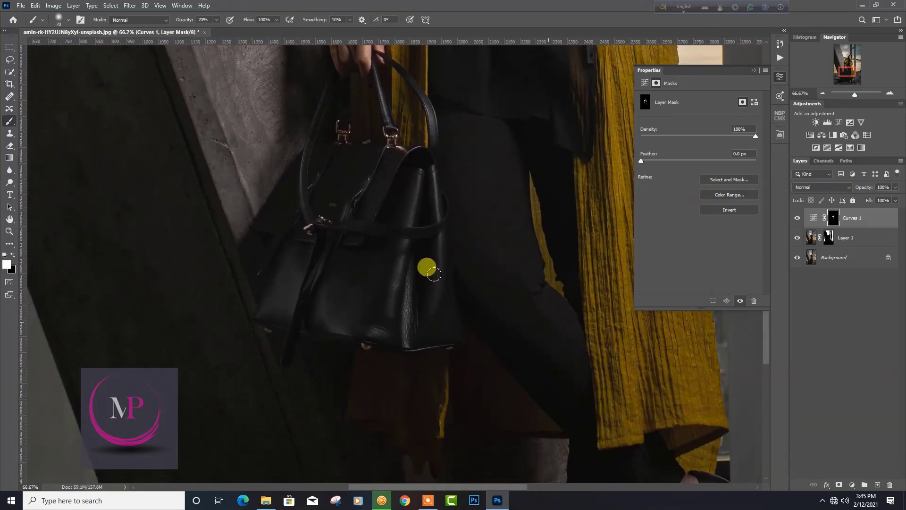
key("bracketleft")
key("bracketleft")
key("bracketleft")
key("bracketleft")
left_click_drag(403, 241, 427, 100)
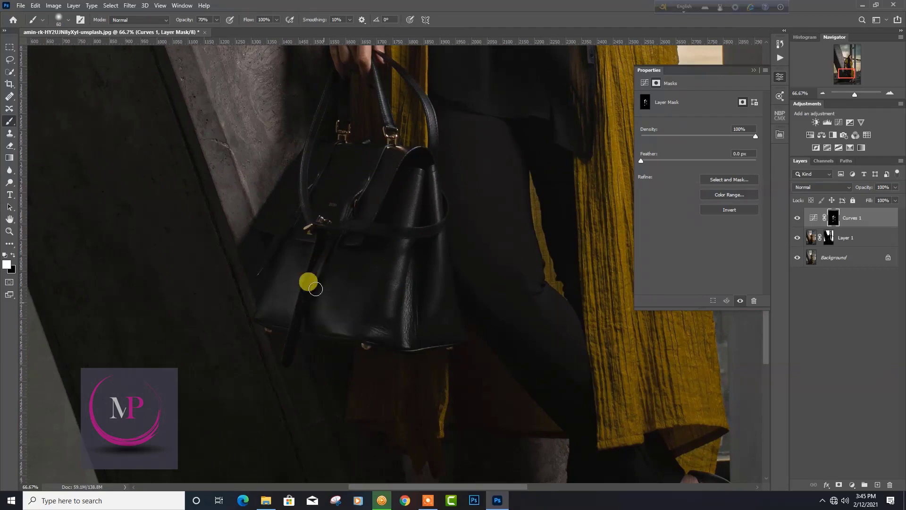
key("bracketright")
key("bracketright")
key("bracketright")
key("bracketright")
scroll(386, 189, "up", 5)
scroll(361, 328, "up", 4)
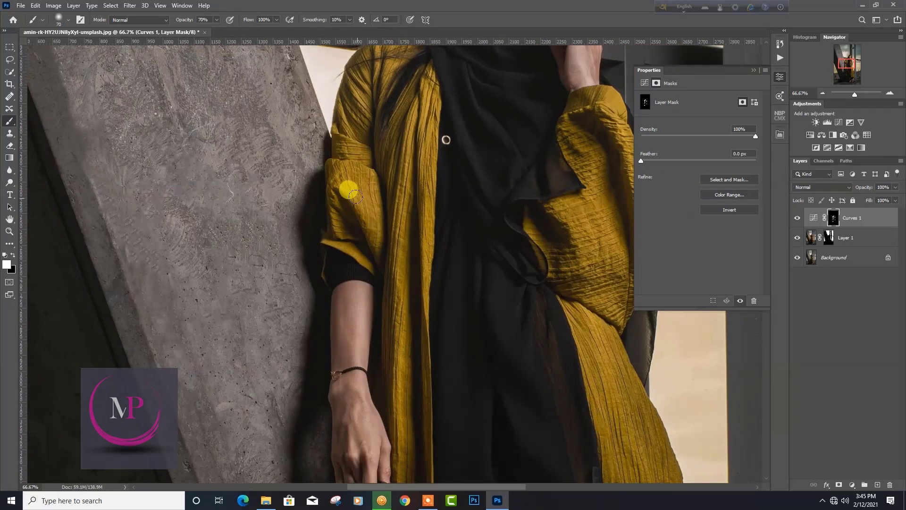
left_click_drag(411, 85, 441, 263)
Step: Check the brightened coat and handbag at several zoom levels
scroll(389, 269, "down", 10)
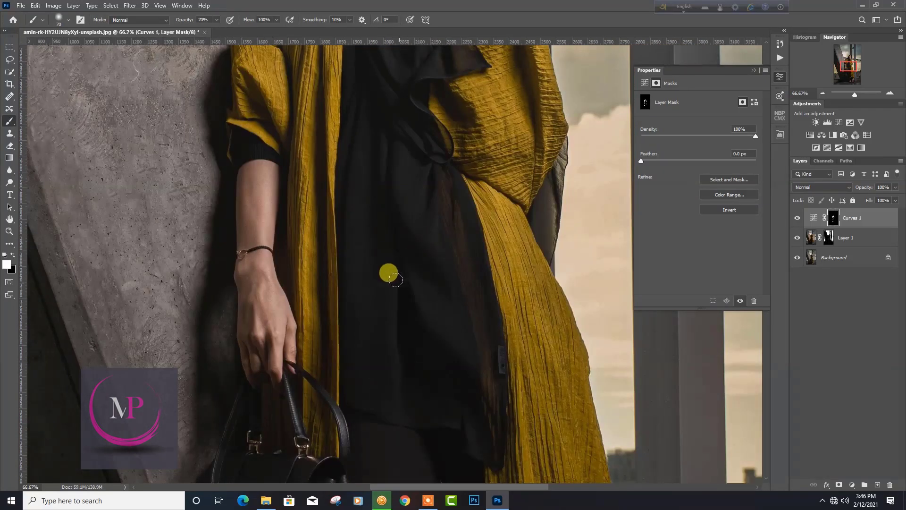
scroll(413, 309, "down", 3)
scroll(438, 340, "down", 3)
scroll(471, 257, "up", 2)
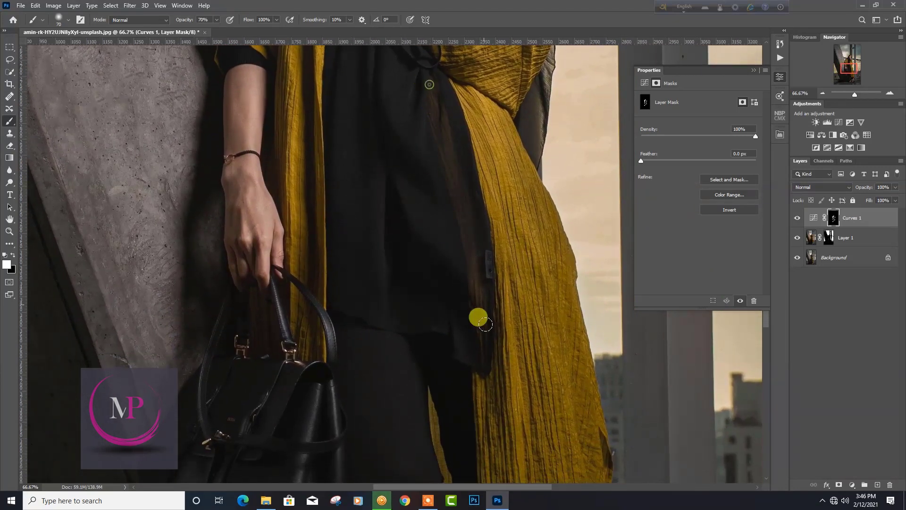
scroll(467, 288, "up", 10)
scroll(455, 212, "up", 5)
scroll(486, 174, "up", 5)
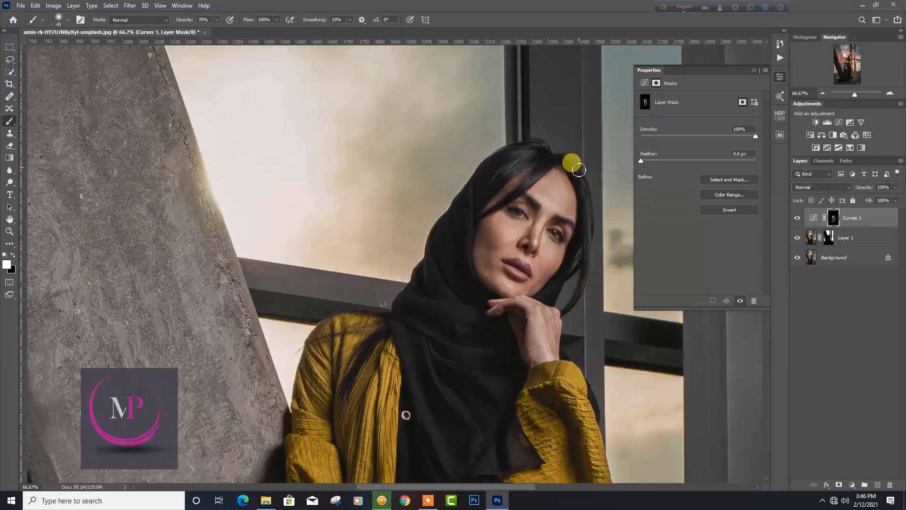
key("bracketleft")
key("bracketright")
key("ctrl+minus")
key("ctrl+minus")
key("ctrl+minus")
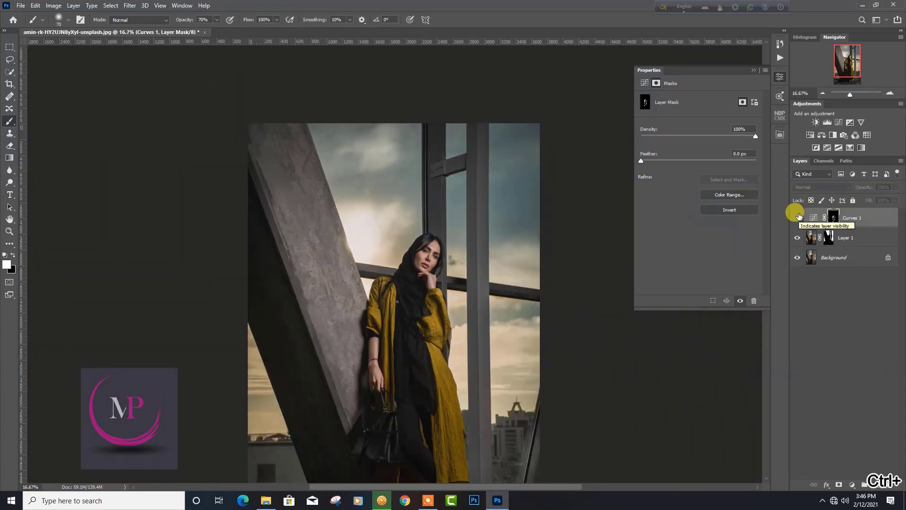
key("ctrl+plus")
key("ctrl+plus")
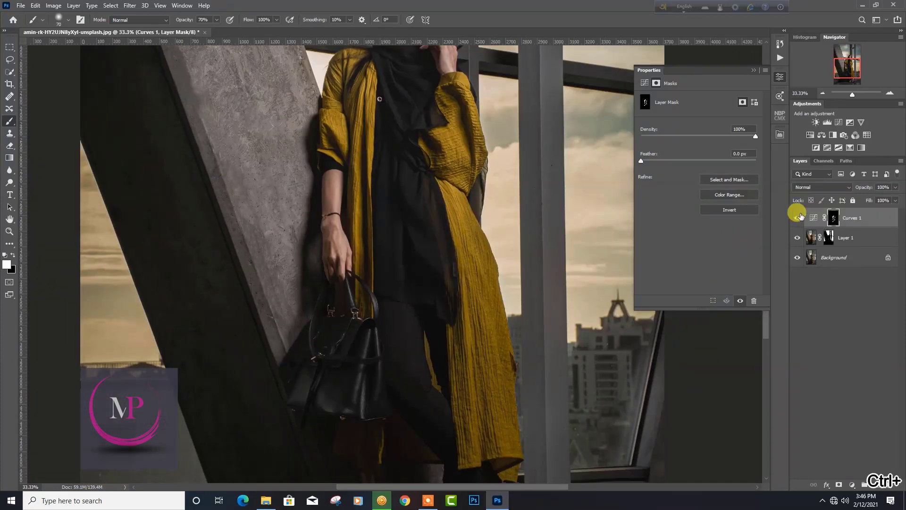
left_click(816, 217)
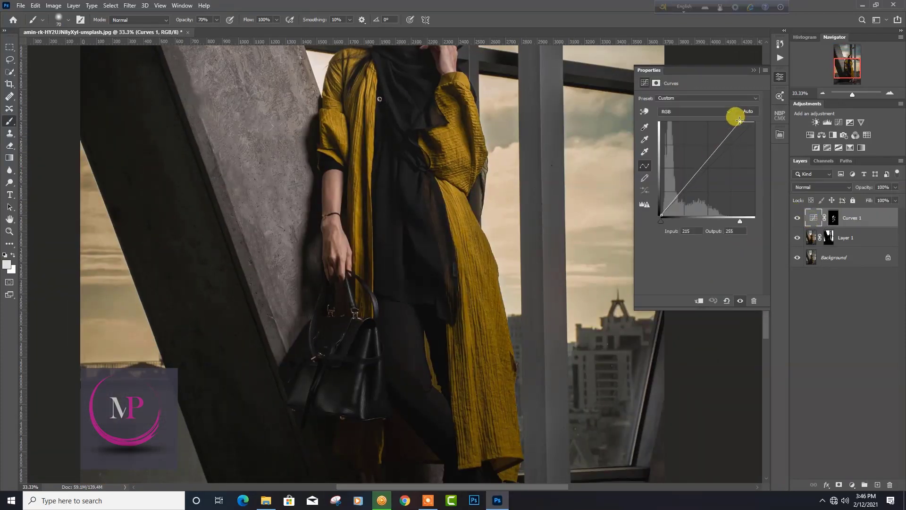
Step: Ease the Curves 1 brightening slightly and reselect its mask
left_click_drag(739, 120, 738, 124)
key("ctrl+minus")
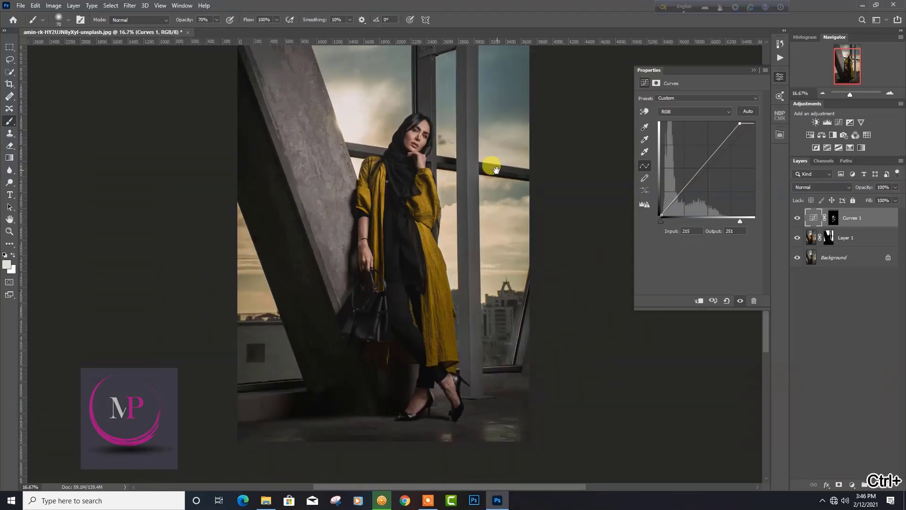
left_click(834, 218)
key("bracketleft")
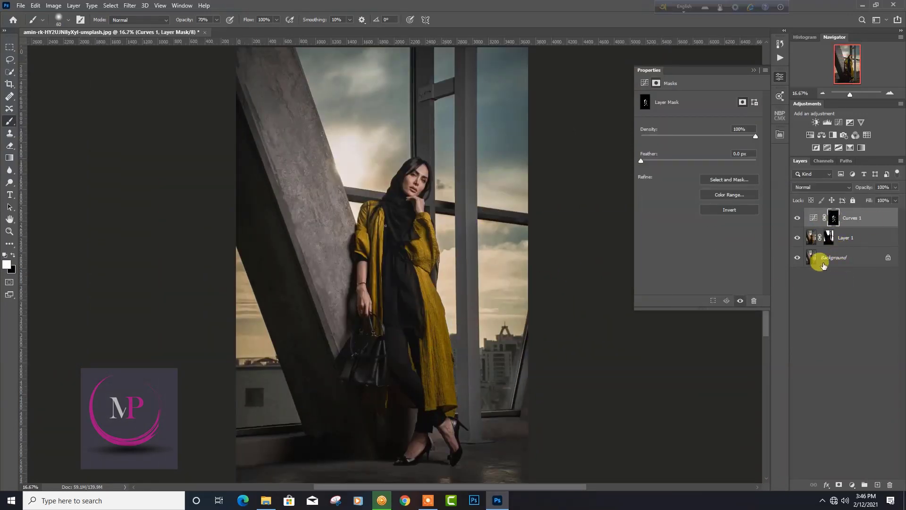
Step: Duplicate it as Curves 1 copy, pull its curve to 255→211 and fill the mask black
key("ctrl+j")
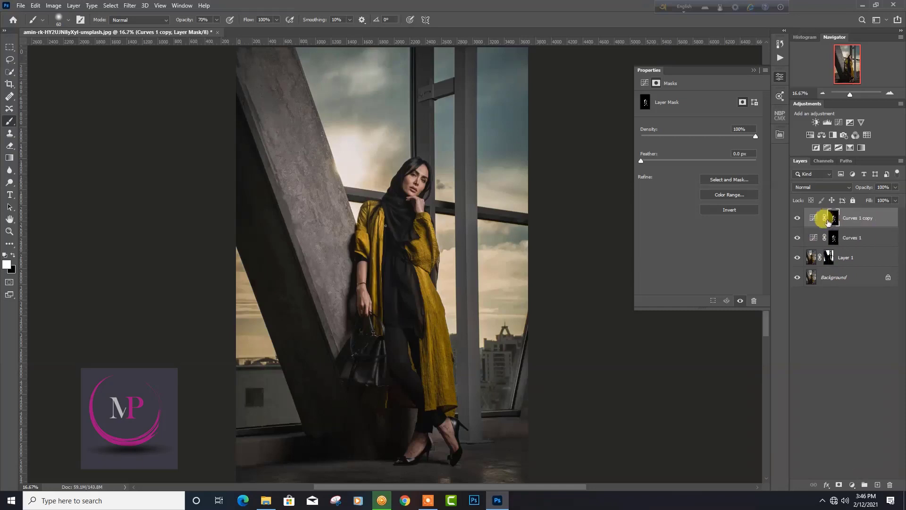
left_click(813, 218)
left_click_drag(754, 122, 755, 139)
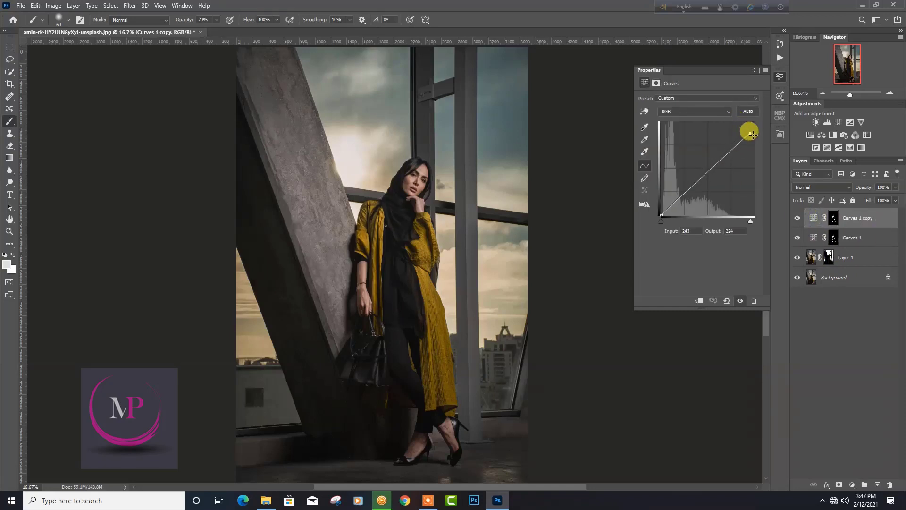
left_click(834, 218)
left_click(5, 255)
key("backslash")
key("backslash")
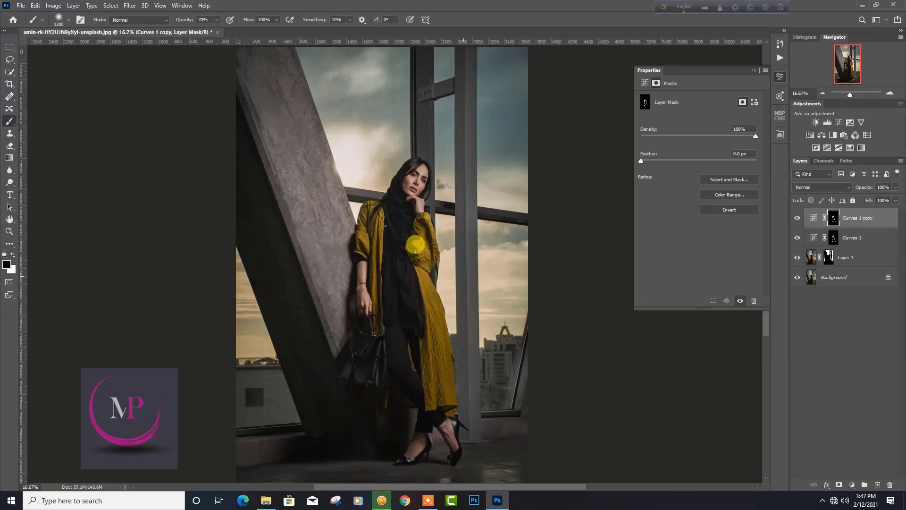
key("bracketright")
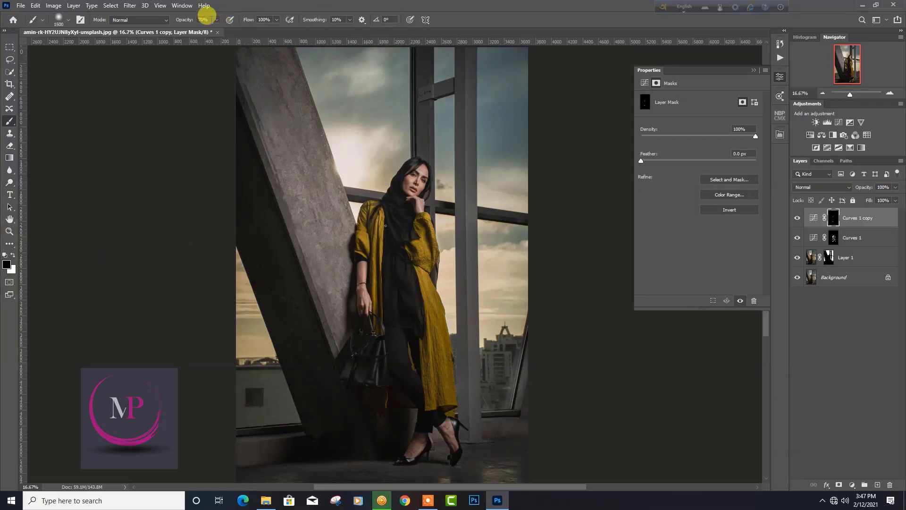
Step: Paint the Curves 1 copy darkening onto the dress at 100% opacity, then set flow to 60%
type("100")
key("Return")
key("bracketright")
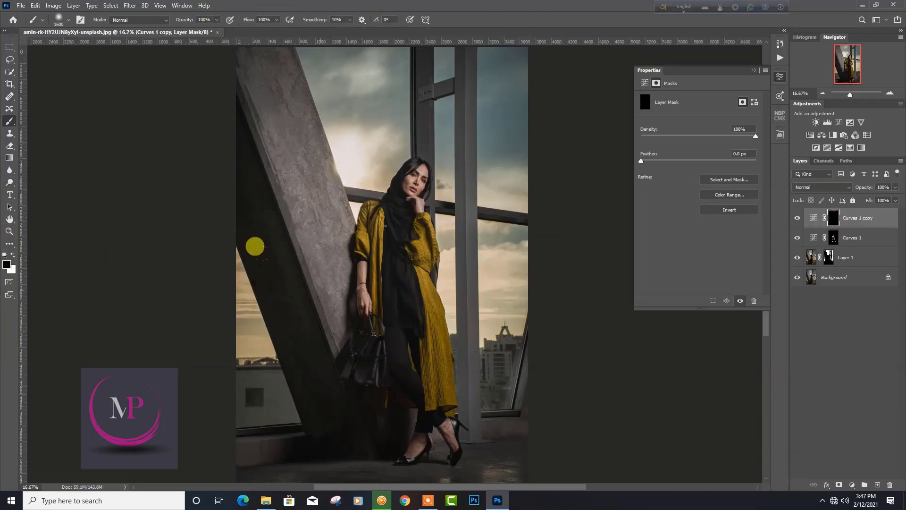
left_click(13, 255)
left_click_drag(438, 308, 435, 399)
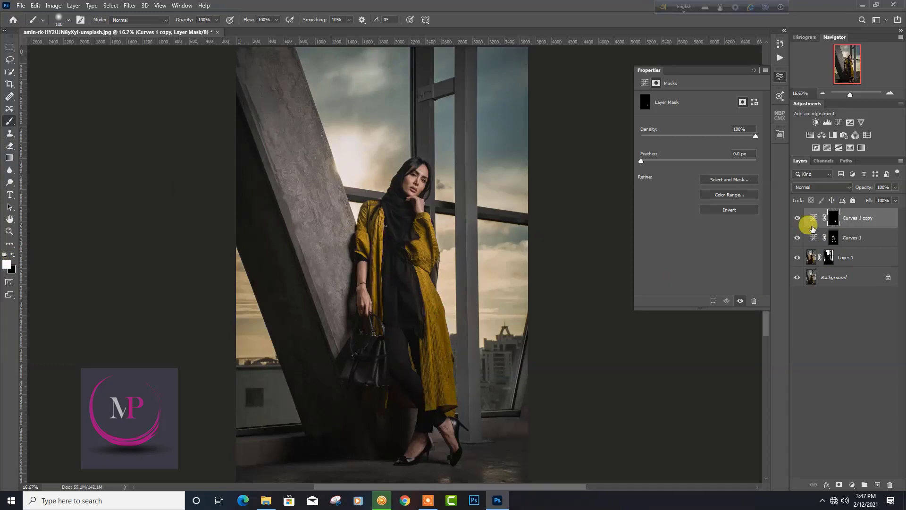
left_click(812, 229)
key("bracketleft")
key("bracketleft")
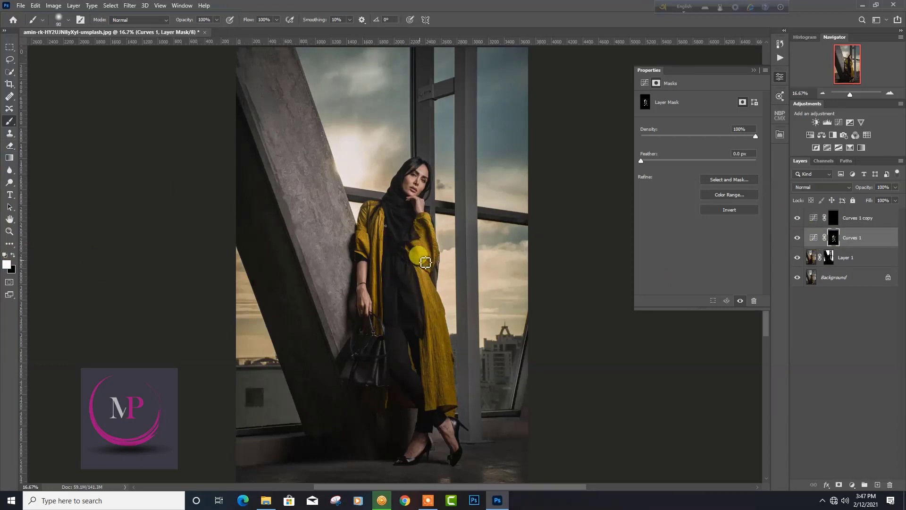
left_click(840, 218)
key("bracketright")
key("bracketright")
key("bracketright")
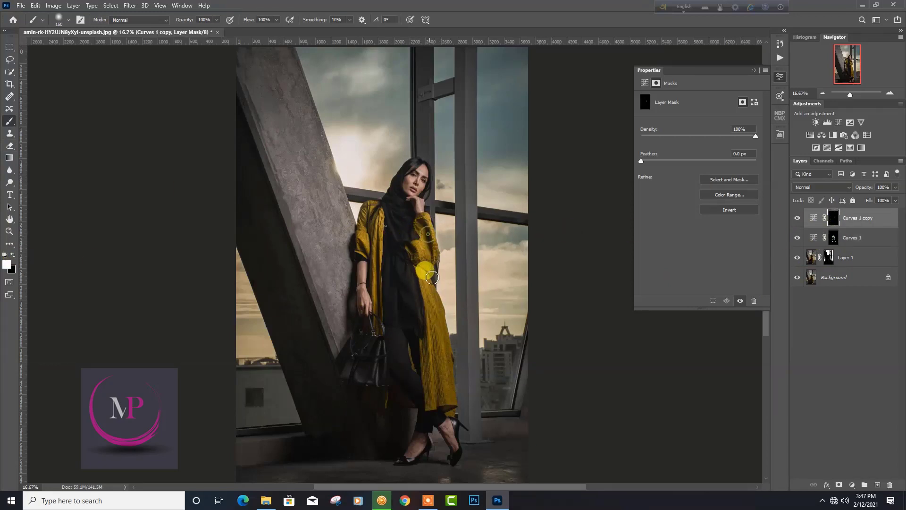
key("shift+6")
key("bracketright")
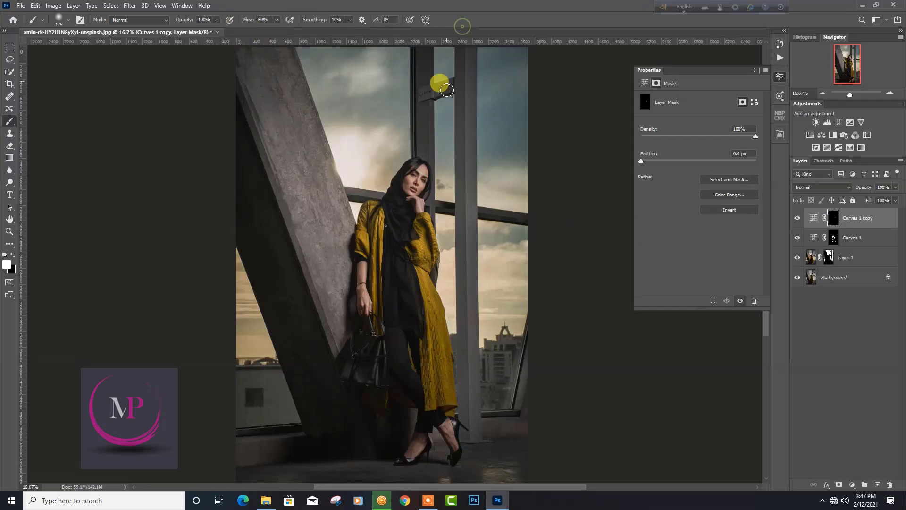
key("bracketright")
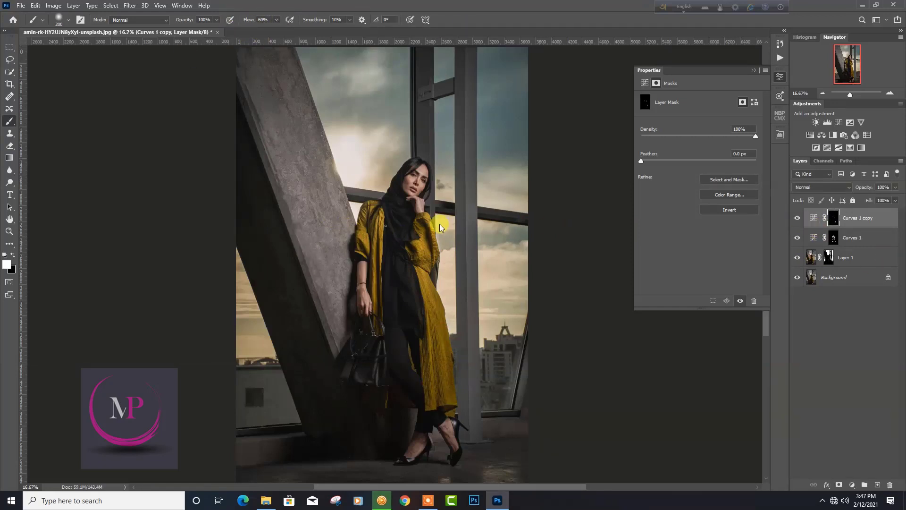
Step: Group Layer 1 and both Curves layers into Group 1, then merge it into one layer
left_click(852, 237)
left_click(851, 257, "shift")
left_click(867, 217, "shift")
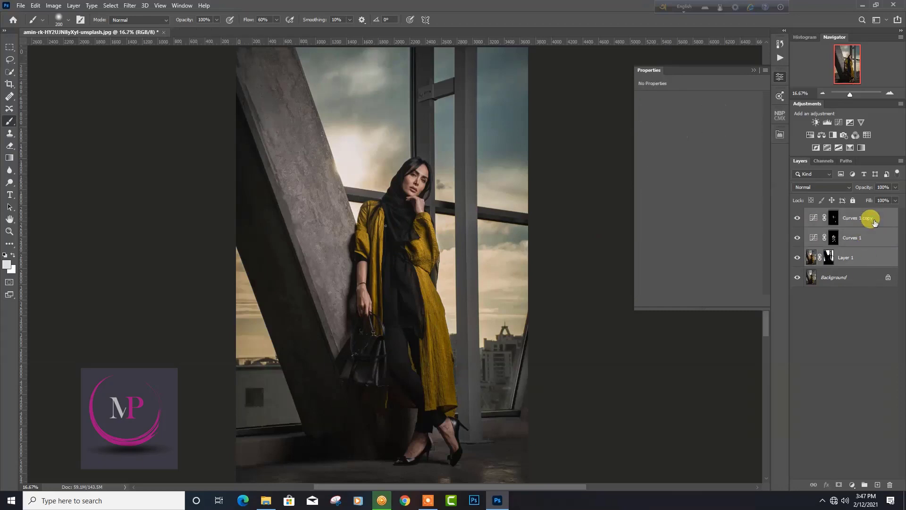
key("ctrl+g")
left_click(807, 213)
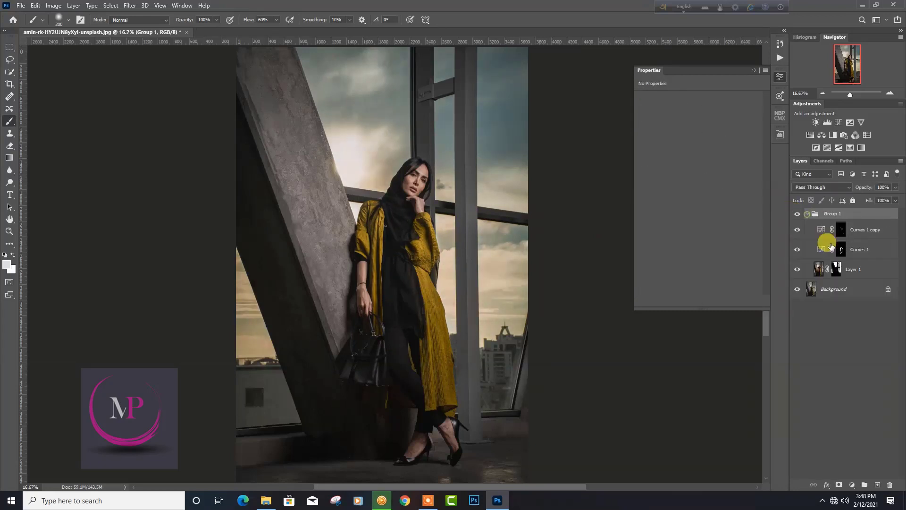
key("alt+bracketleft")
left_click(13, 255)
key("bracketright")
key("bracketright")
key("bracketright")
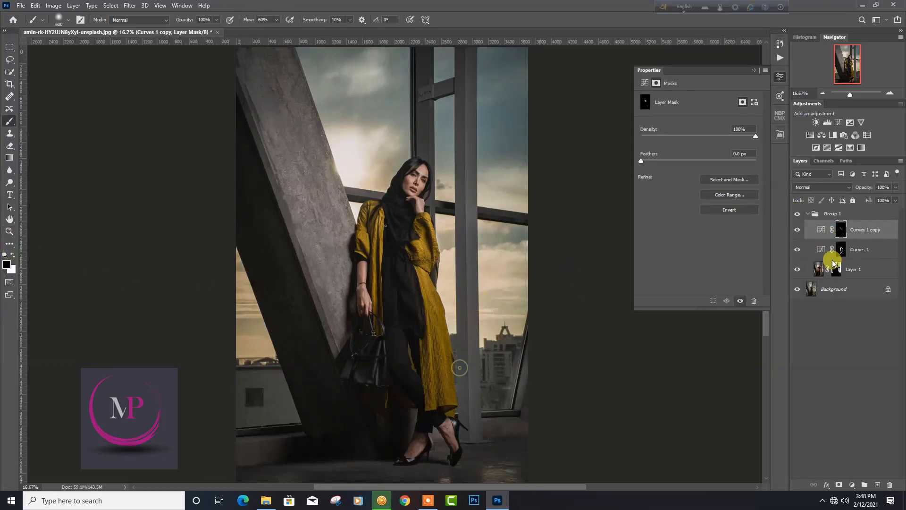
left_click(807, 214)
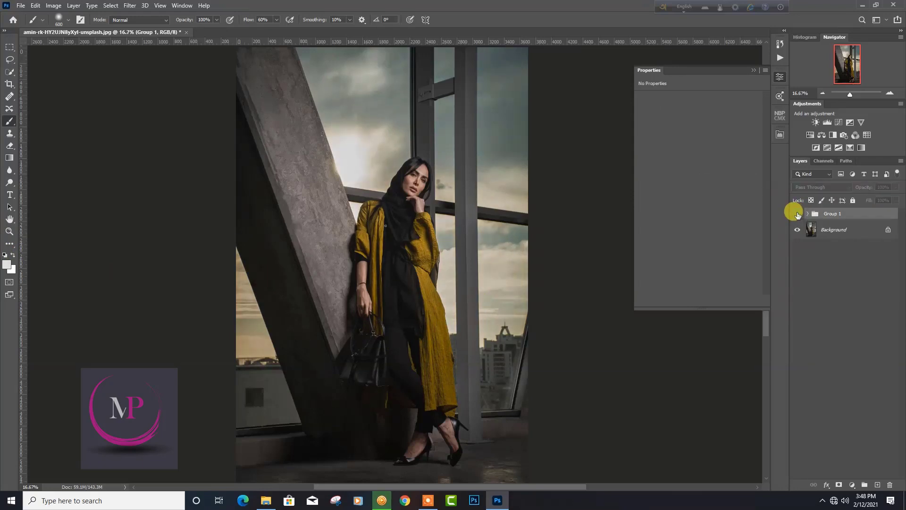
right_click(831, 229)
left_click(845, 325)
Step: Apply Camera Raw to Layer 1: Temperature +16, Whites +28, Texture +10, Clarity +7, Dehaze +7
key("ctrl+shift+a")
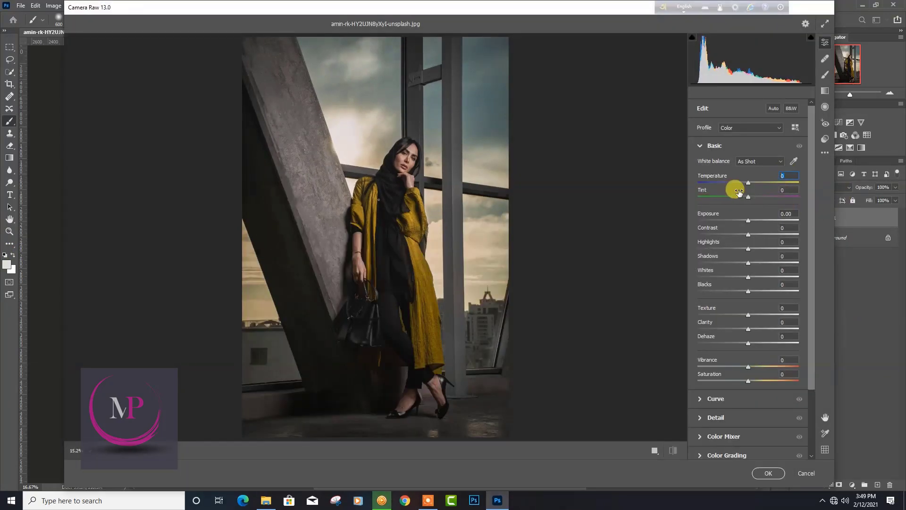
mouse_move(748, 183)
left_mouse_down()
mouse_move(769, 183)
mouse_move(758, 182)
left_mouse_up()
mouse_move(748, 277)
left_mouse_down()
mouse_move(769, 278)
mouse_move(761, 277)
left_mouse_up()
left_click_drag(759, 183, 757, 184)
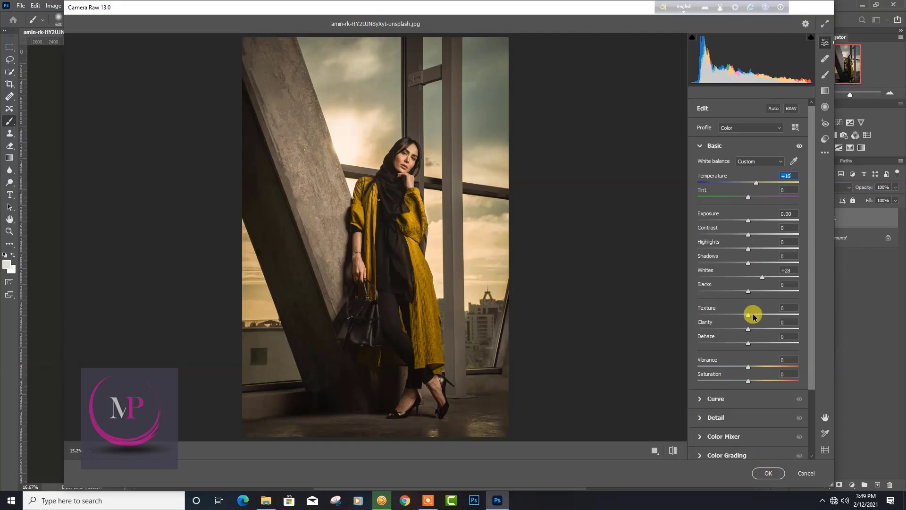
left_click(770, 473)
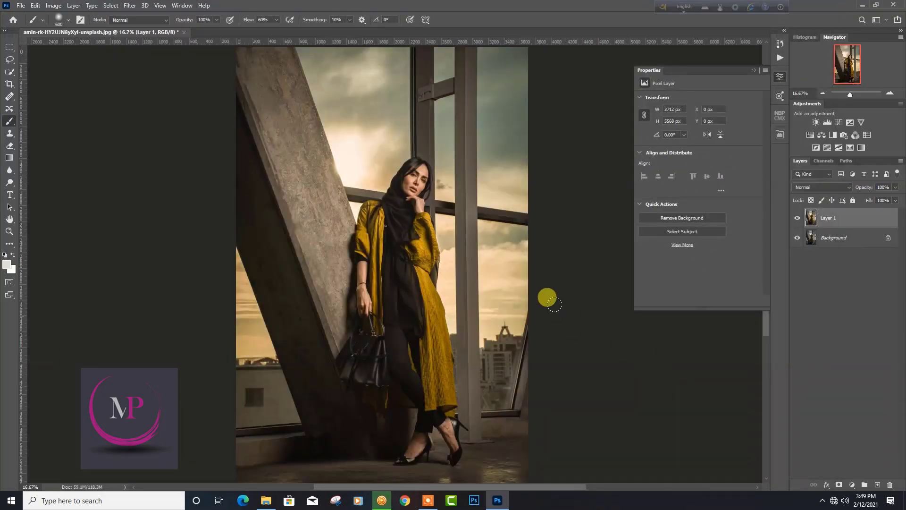
Step: Add an inverted layer mask to Layer 1 and paint the effect back along the window pole
left_click(839, 486, "alt")
key("ctrl+minus")
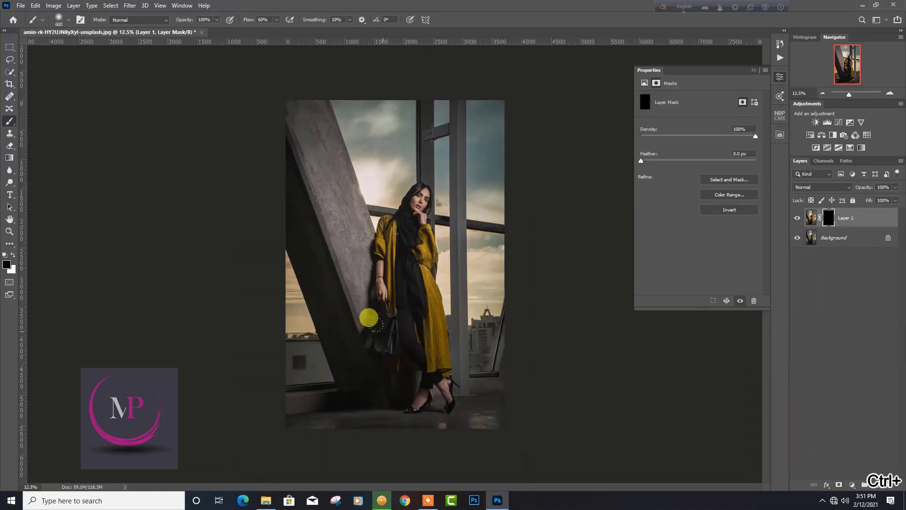
key("ctrl+plus")
key("ctrl+plus")
scroll(469, 215, "up", 5)
key("bracketleft")
key("bracketleft")
key("bracketleft")
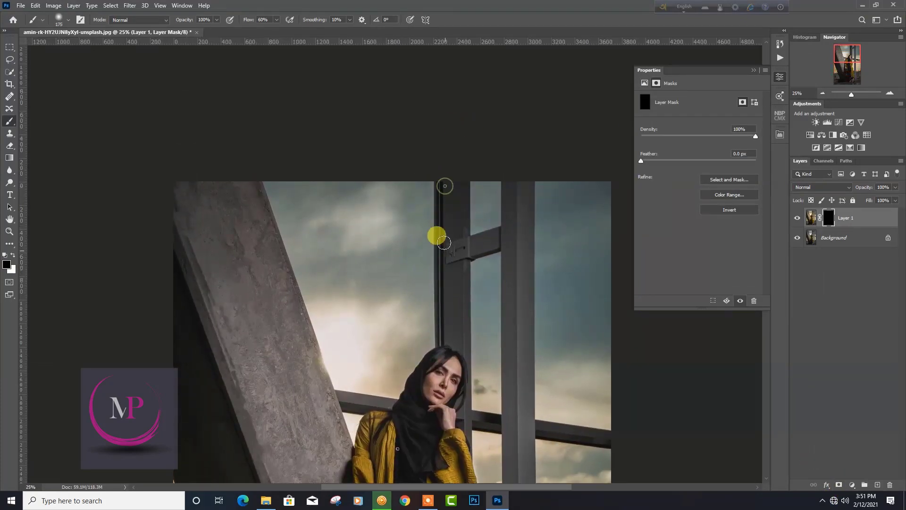
left_click(12, 254)
left_click_drag(447, 224, 437, 324)
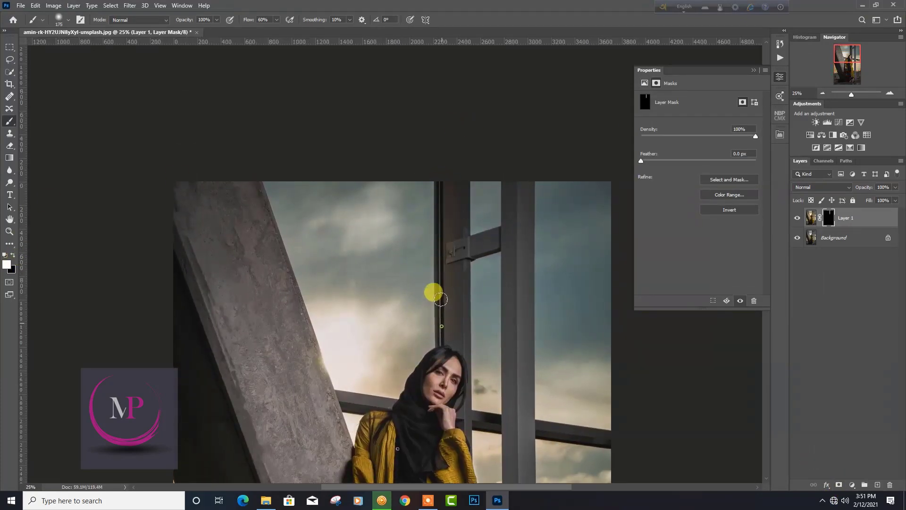
Step: Reveal the effect along the right window pole and sky, undoing the last stroke
left_click(13, 255)
key("bracketright")
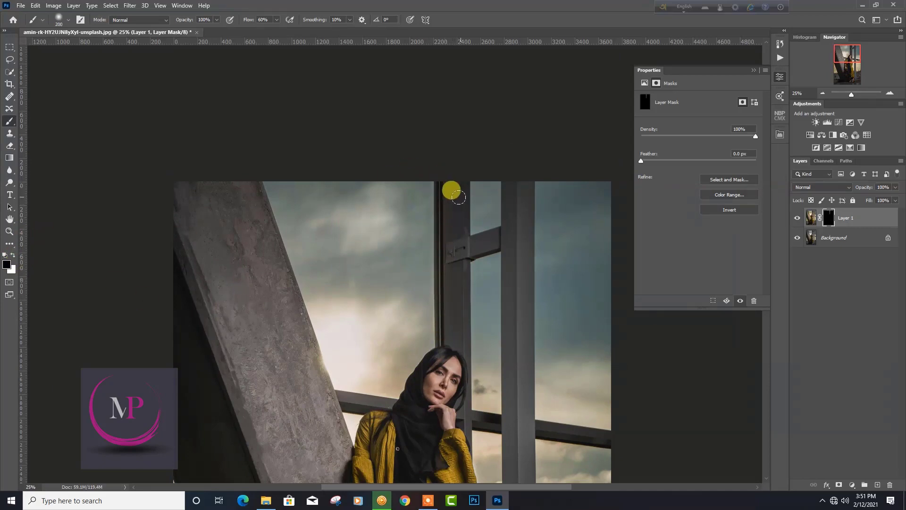
key("ctrl+minus")
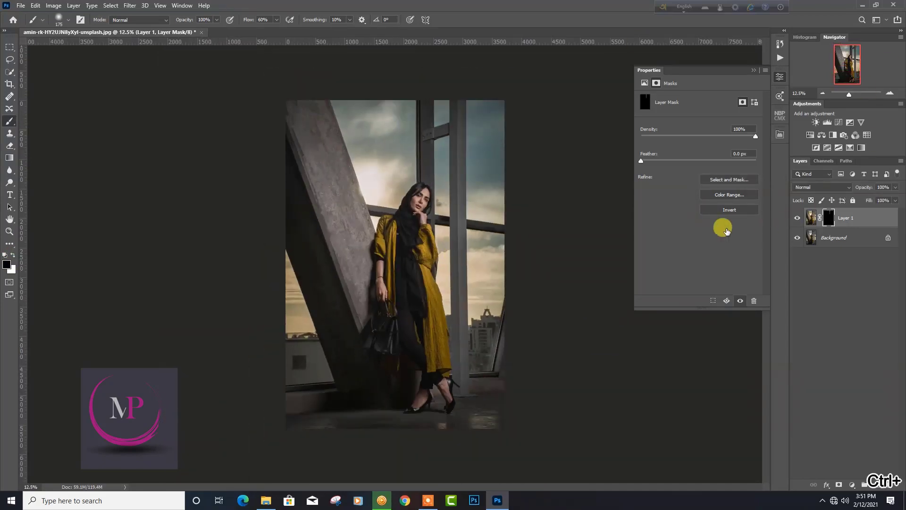
left_click(13, 255)
key("bracketright")
key("bracketright")
key("bracketright")
key("bracketright")
left_click_drag(475, 102, 472, 193)
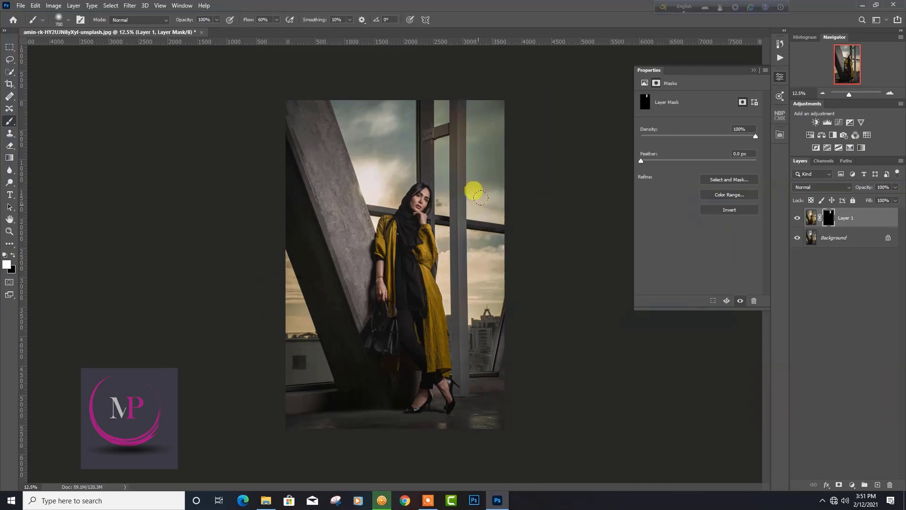
left_click_drag(469, 240, 495, 282)
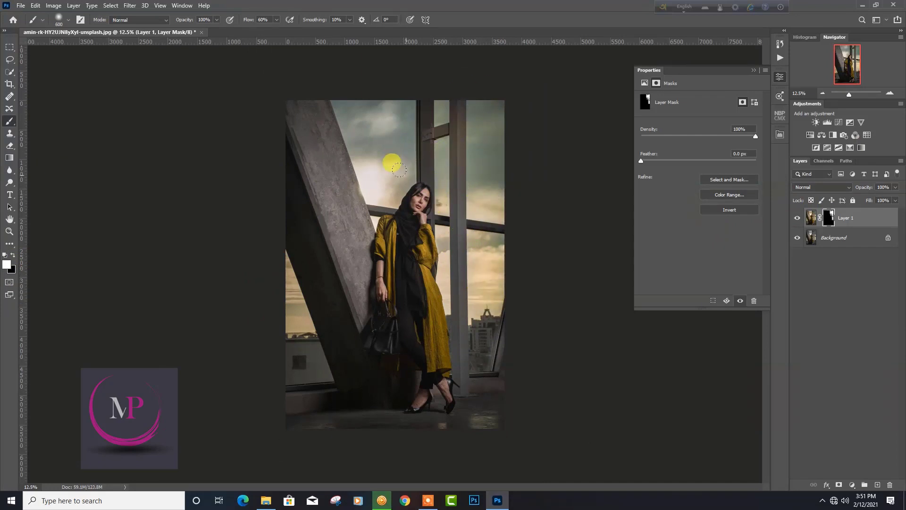
key("ctrl+alt+z")
key("bracketleft")
key("bracketleft")
key("bracketleft")
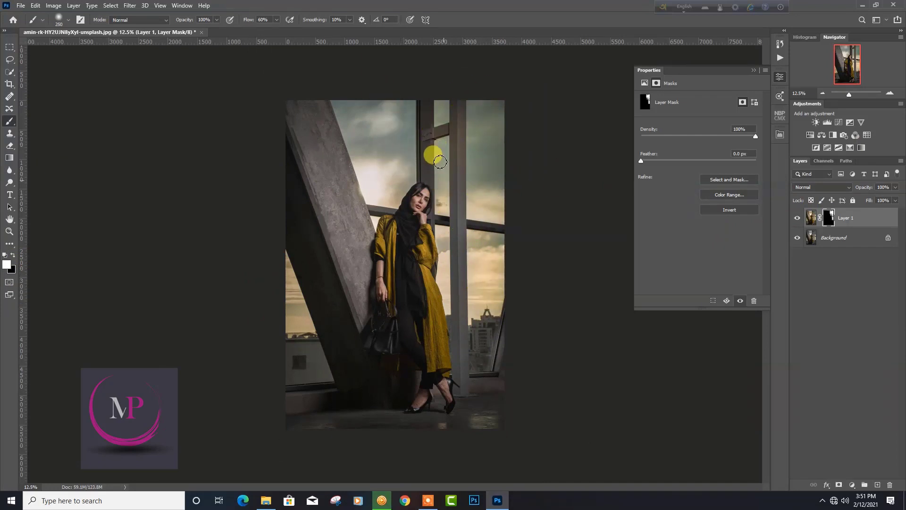
Step: Duplicate the masked Layer 1 and set the copy's opacity to 59%
key("ctrl+j")
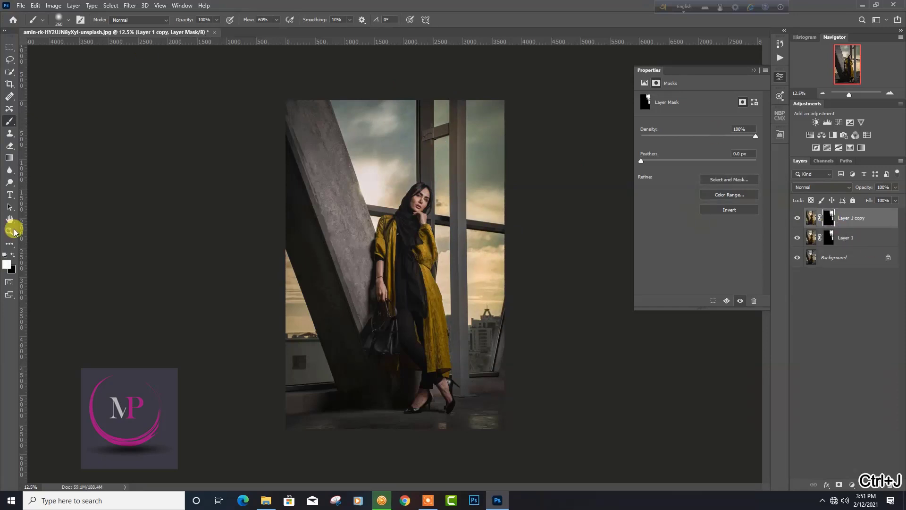
key("bracketright")
key("bracketright")
key("bracketright")
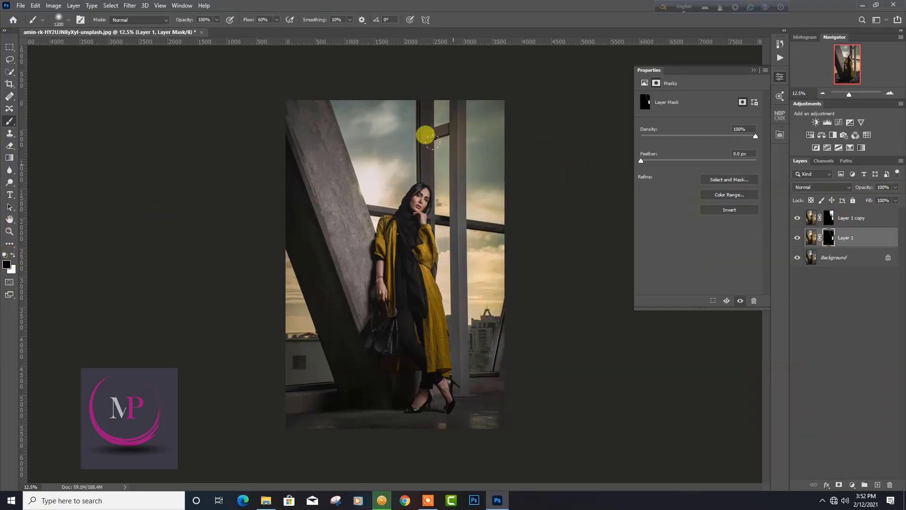
left_click(850, 218)
left_click(895, 188)
left_click_drag(898, 197, 870, 200)
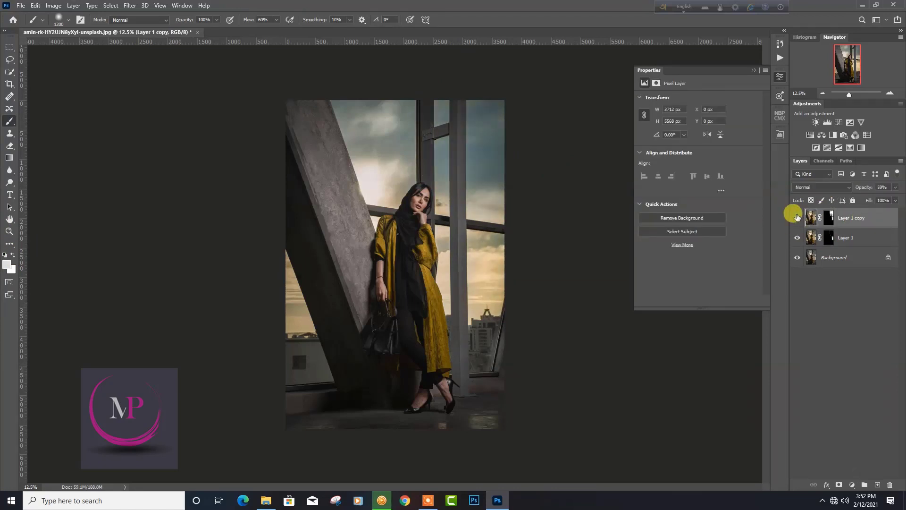
left_click(829, 217)
key("bracketleft")
key("bracketleft")
key("bracketleft")
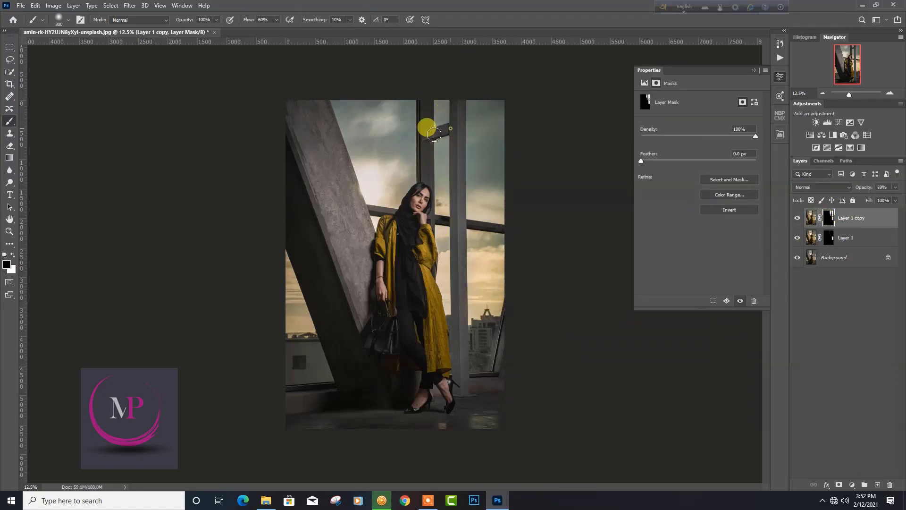
key("ctrl+minus")
key("ctrl+minus")
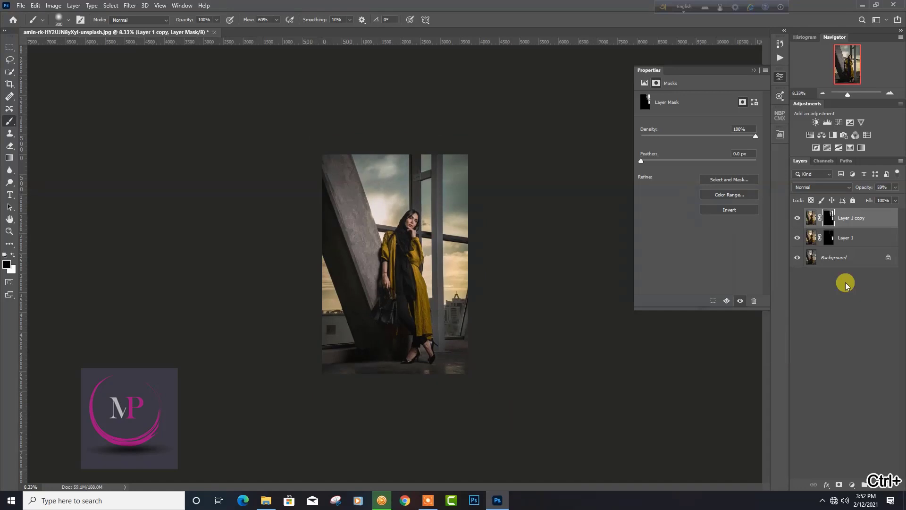
left_click(851, 232, "shift")
Step: Merge Layer 1 and its copy into one layer and open it in Camera Raw
right_click(852, 225)
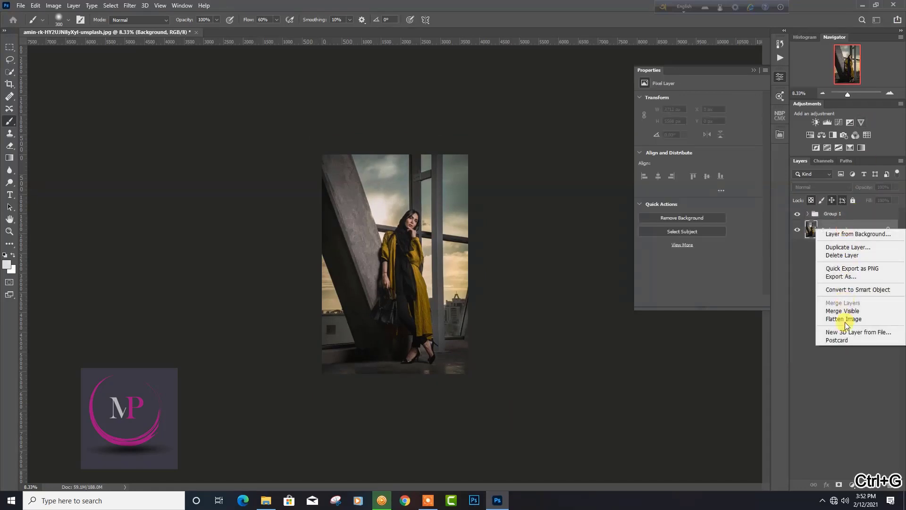
left_click(848, 319)
key("ctrl+shift+a")
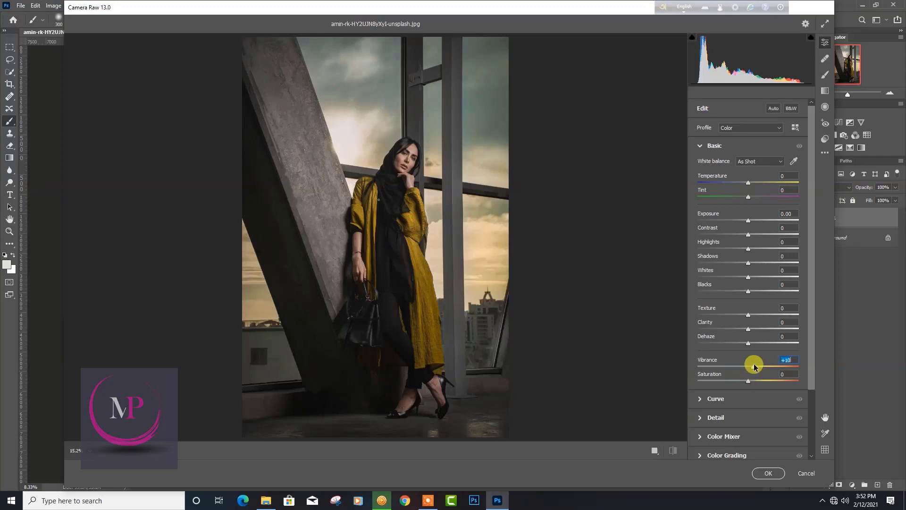
Step: Raise Yellows luminance to +39 in the HSL Color Mixer to brighten the coat
scroll(732, 265, "down", 3)
left_click(708, 346)
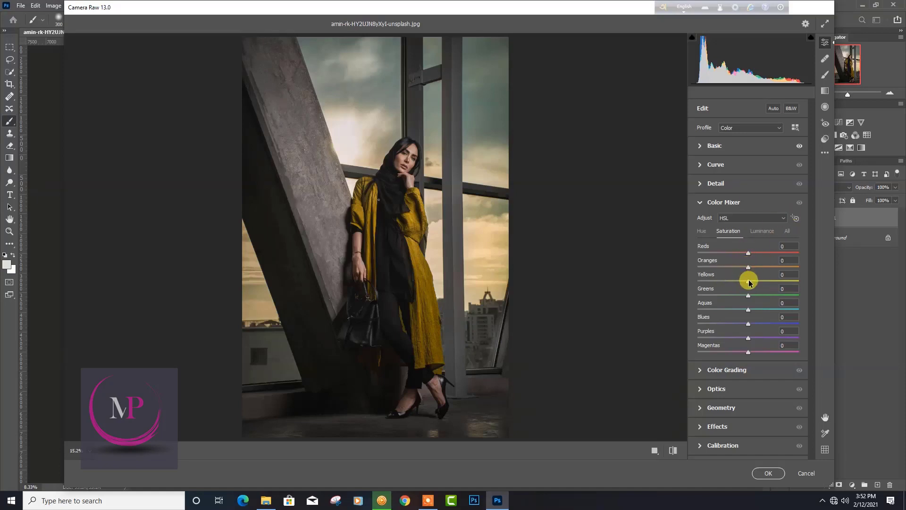
left_click(762, 231)
left_click_drag(748, 282, 768, 283)
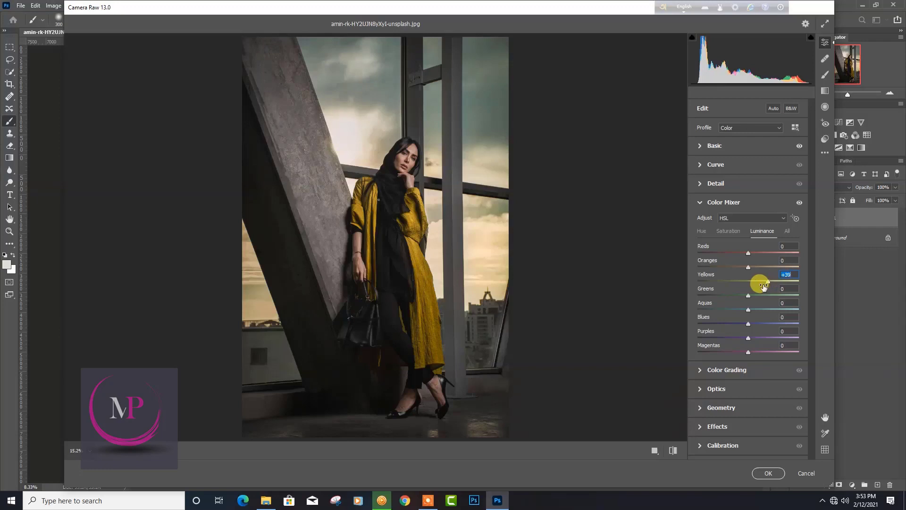
left_click(701, 230)
type("-15")
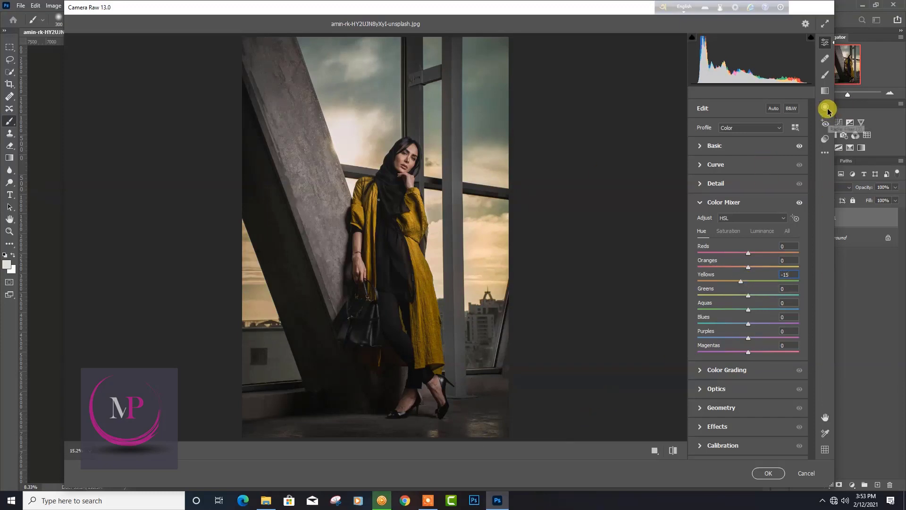
Step: Draw a first radial filter around the woman and shift it into place
left_click(825, 106)
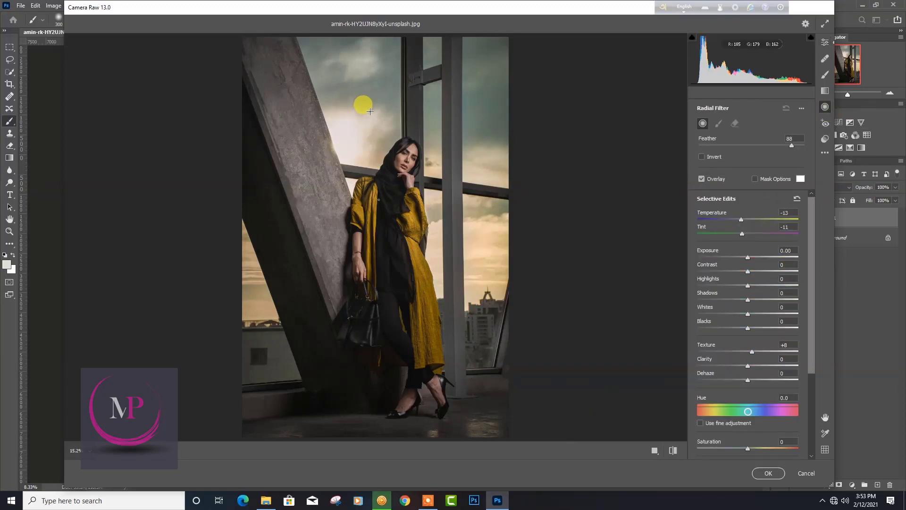
left_click_drag(371, 227, 468, 267)
left_click_drag(367, 221, 375, 216)
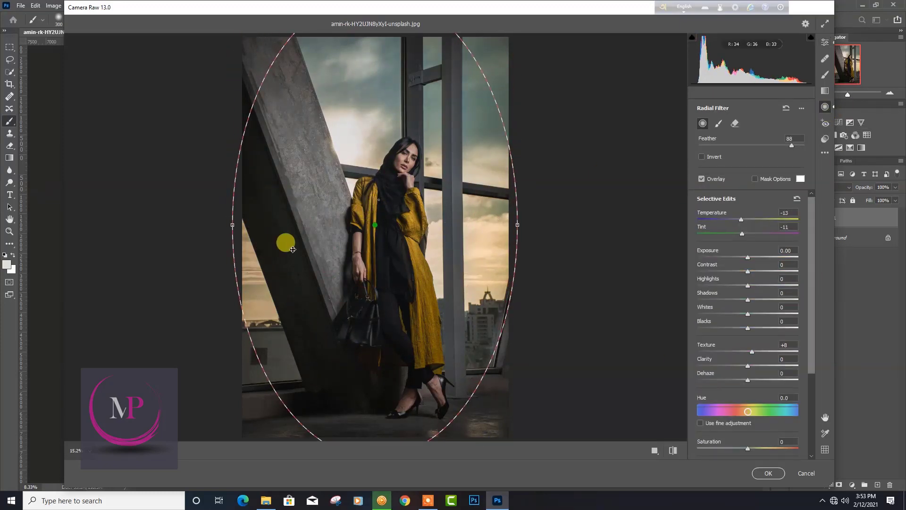
key("ctrl+minus")
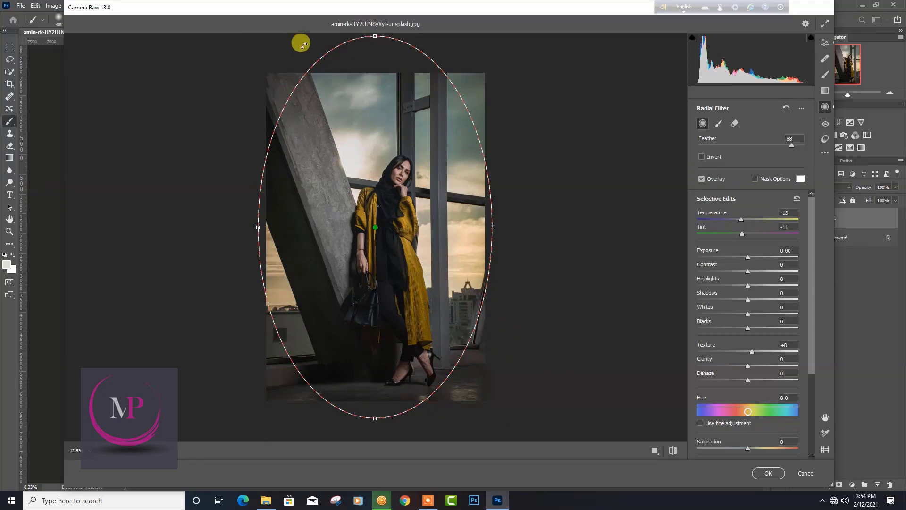
key("F6")
left_click(549, 224)
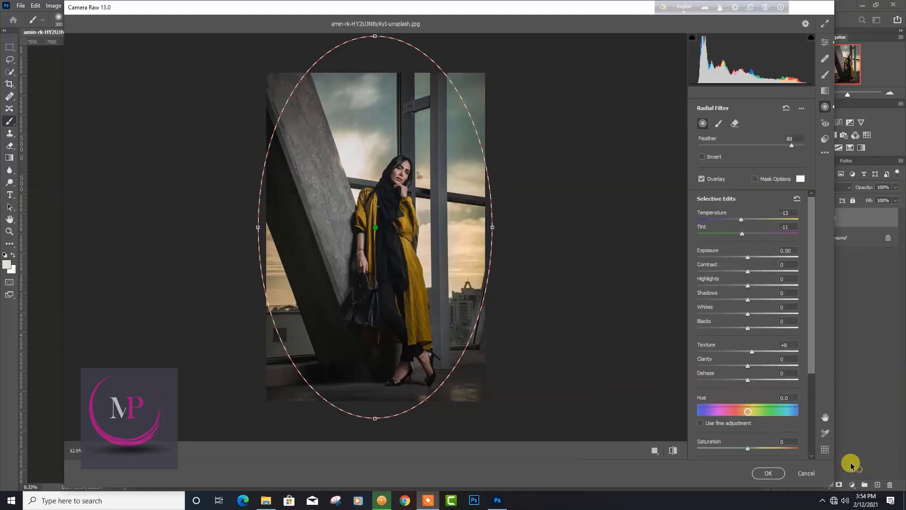
Step: Add a large radial filter with Exposure -0.35, Highlights +19, Shadows +7, Whites +20, and apply it
left_click(570, 373)
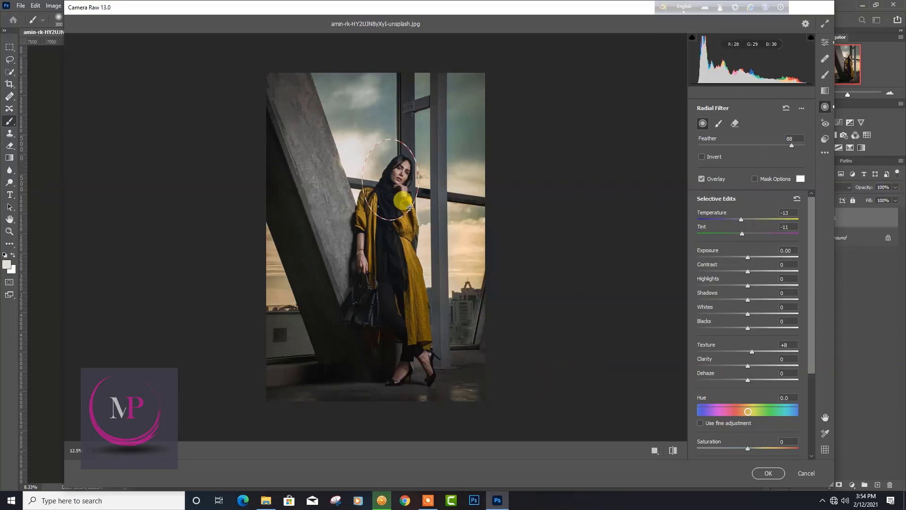
left_click_drag(384, 226, 496, 406)
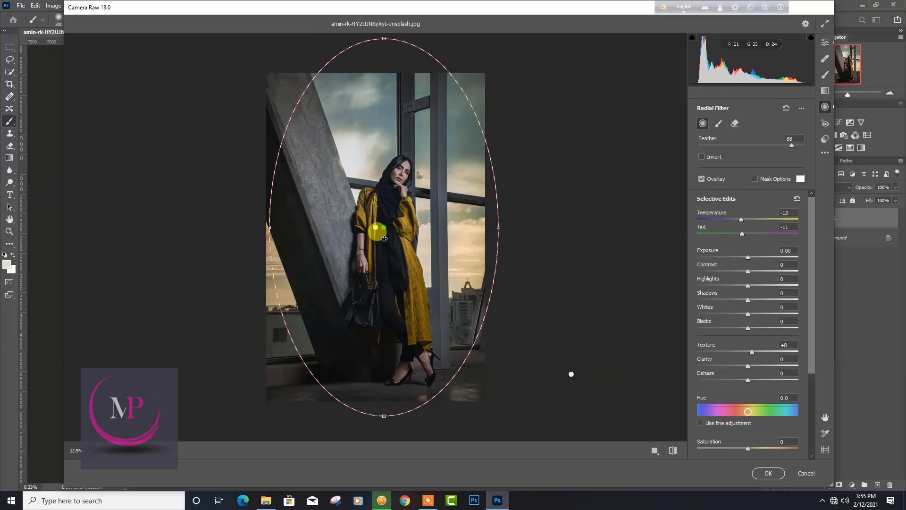
left_click_drag(384, 222, 385, 228)
left_click(782, 225)
left_click(797, 198)
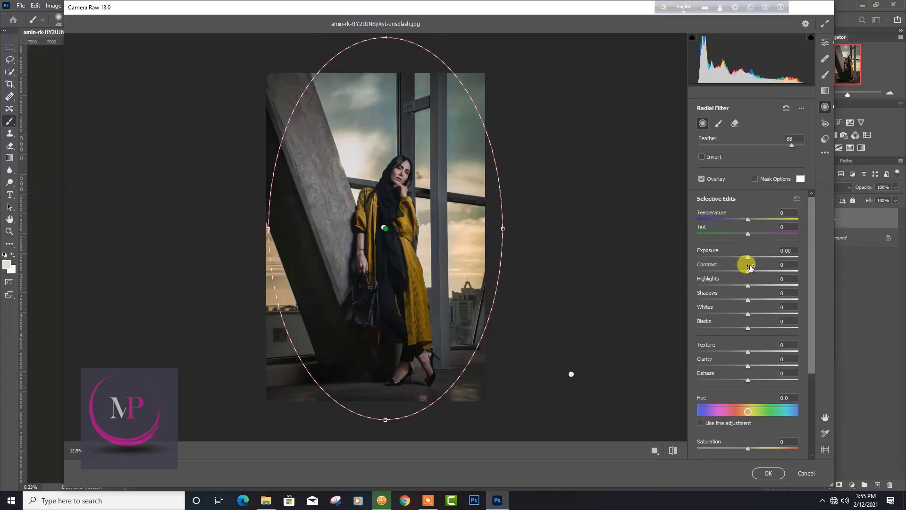
type("-0.25")
left_click_drag(751, 286, 757, 286)
left_click_drag(747, 300, 751, 300)
left_click_drag(745, 257, 744, 257)
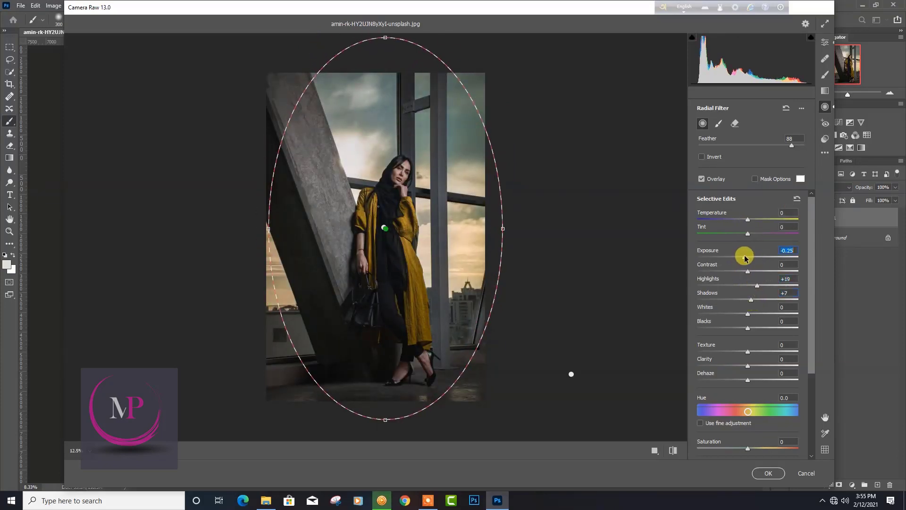
mouse_move(747, 313)
left_mouse_down()
mouse_move(734, 312)
mouse_move(757, 313)
mouse_move(735, 325)
mouse_move(748, 325)
left_mouse_up()
left_click(673, 450)
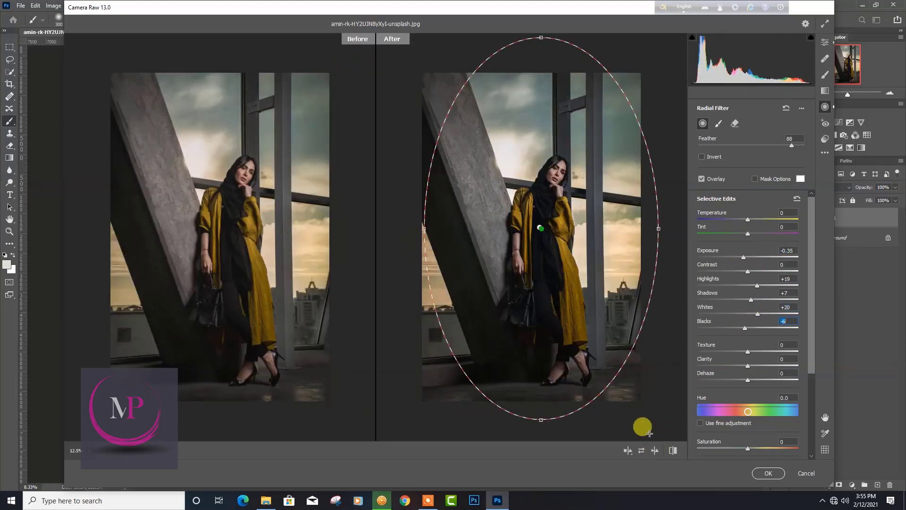
left_click(768, 472)
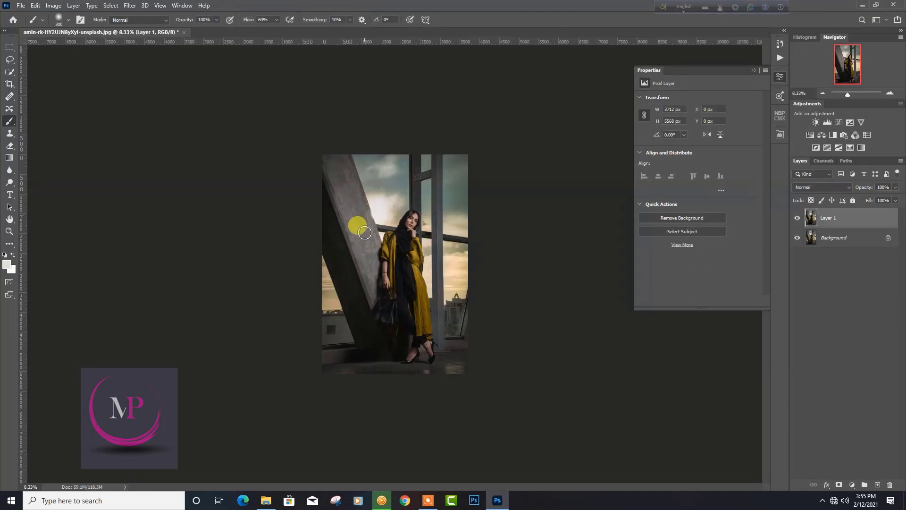
Step: Compare the image with Layer 1 hidden, then flatten everything into the Background layer
left_click(797, 218)
key("ctrl+plus")
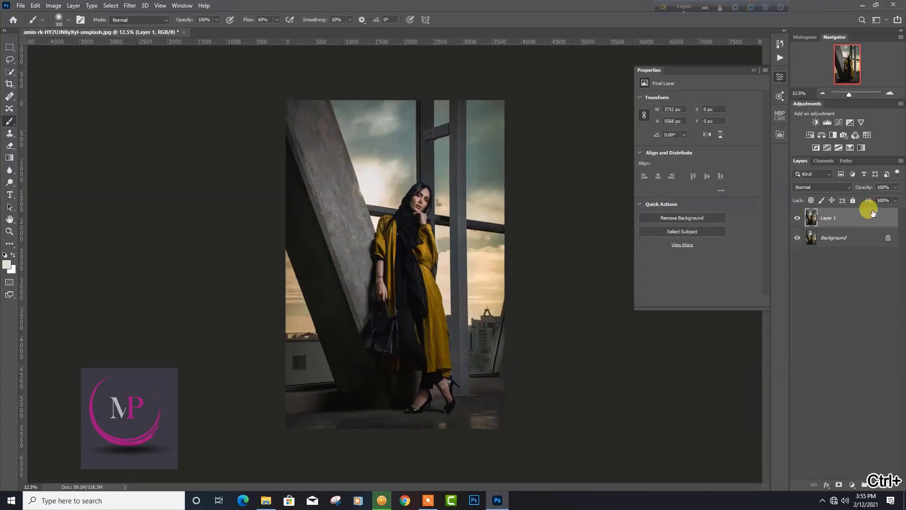
right_click(816, 237)
left_click(846, 327)
Step: Run the Frequency Separation action, confirming the Skin layer's Gaussian Blur, and zoom into the face
left_click(780, 58)
left_click(682, 48)
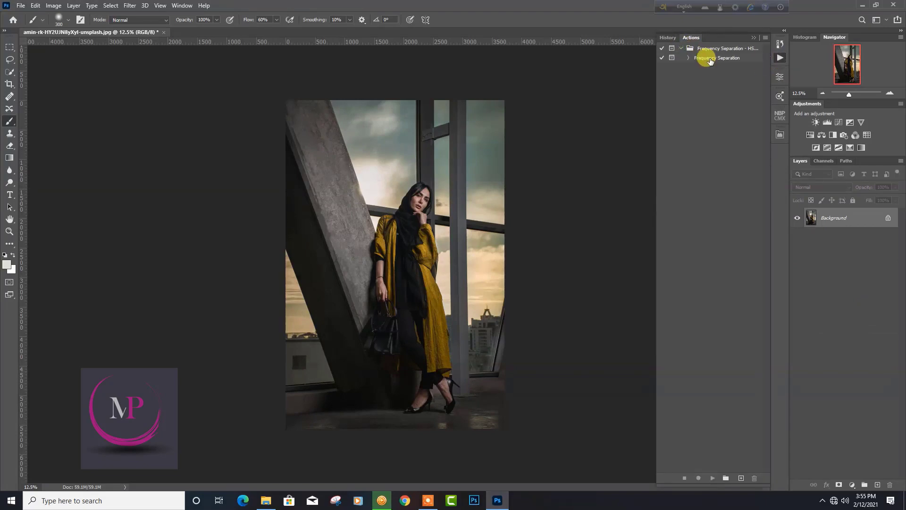
left_click(717, 58)
left_click(713, 478)
left_click(629, 127)
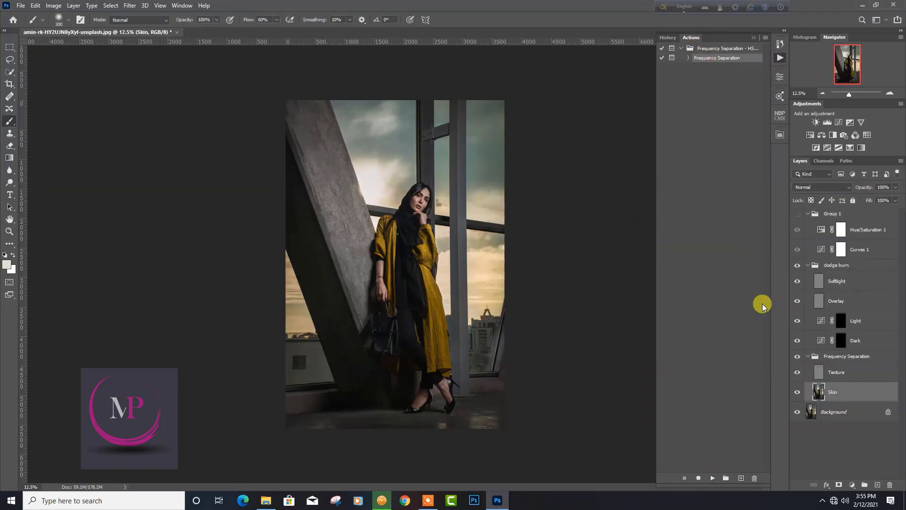
key("ctrl+plus")
key("ctrl+plus")
key("ctrl+plus")
key("ctrl+plus")
key("ctrl+plus")
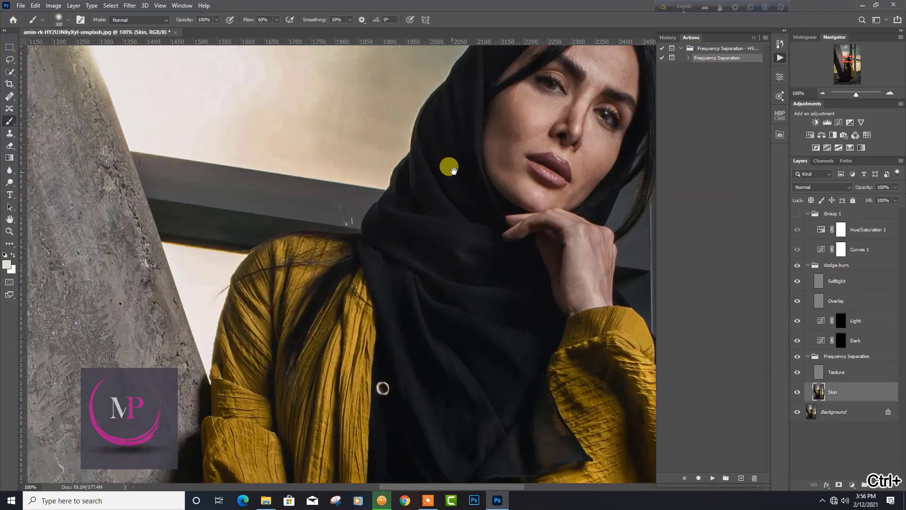
key("ctrl+plus")
Step: Hide the Texture layer and blend the chin and hand skin with a 75%-flow Mixer Brush
left_click(797, 372)
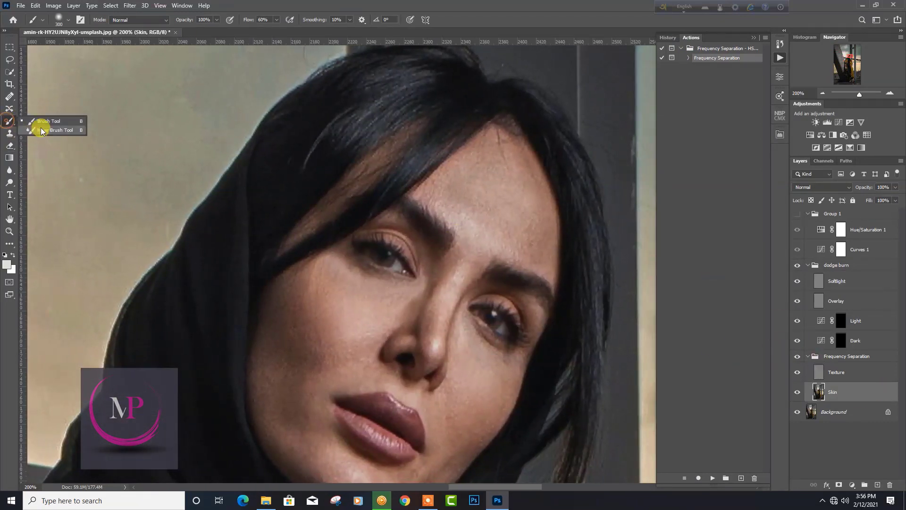
key("shift+b")
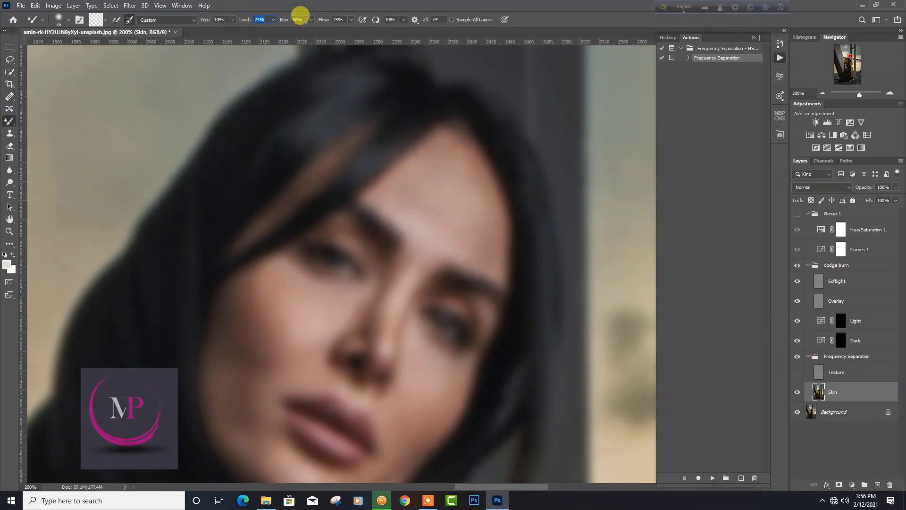
left_click(338, 19)
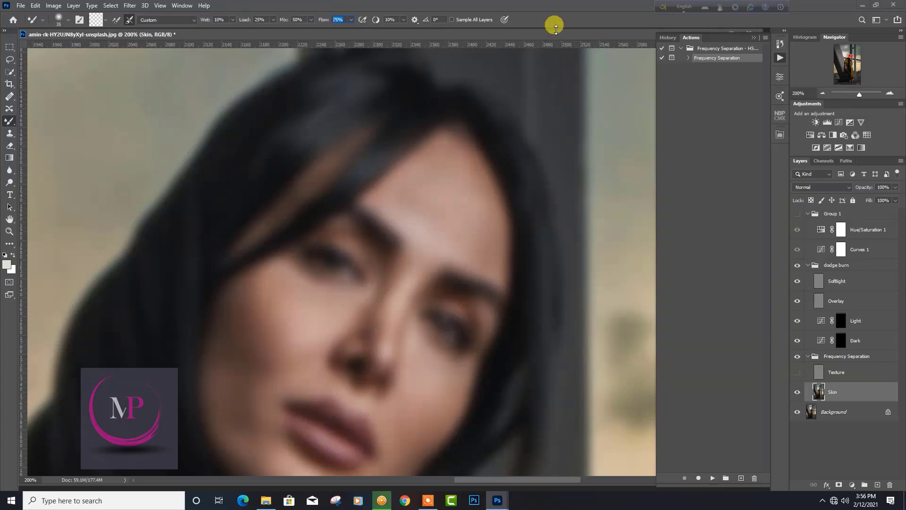
key("bracketright")
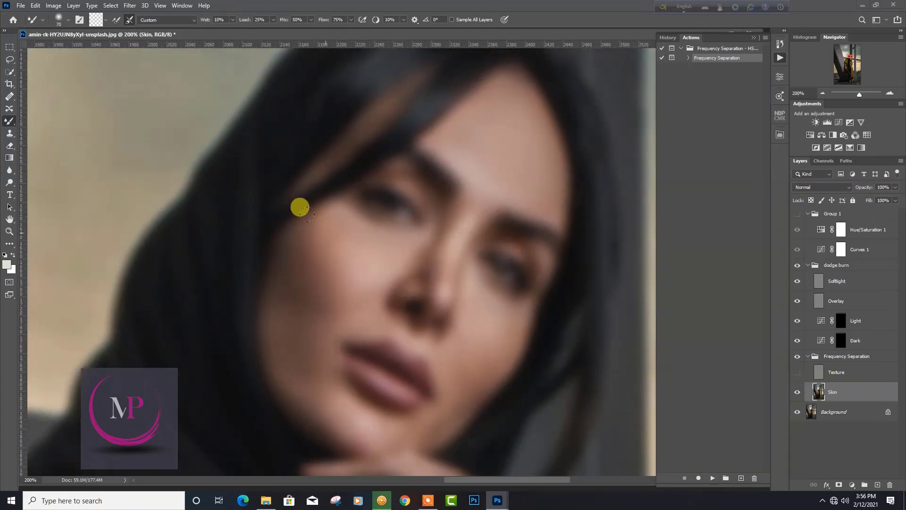
key("bracketleft")
key("bracketleft")
mouse_move(412, 255)
left_mouse_down()
mouse_move(396, 228)
mouse_move(412, 228)
left_mouse_up()
key("bracketright")
key("bracketright")
key("bracketright")
key("bracketleft")
key("bracketleft")
key("bracketleft")
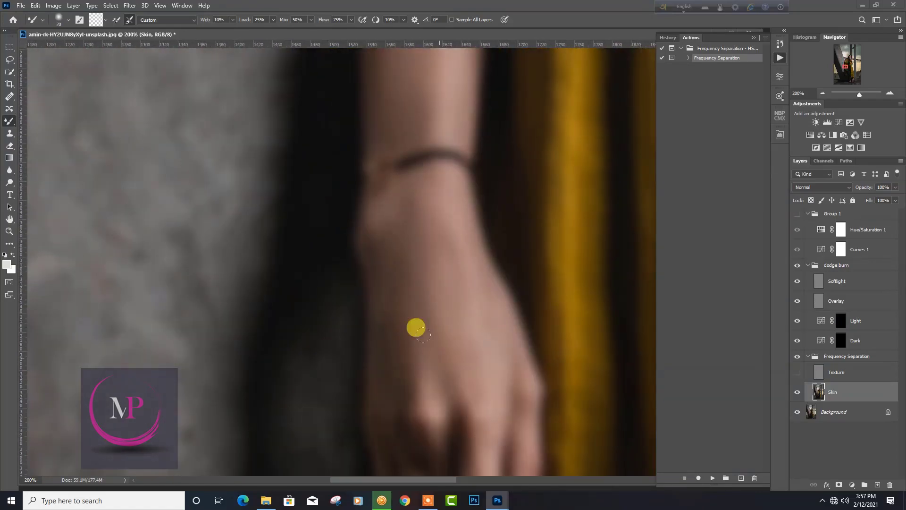
left_click_drag(414, 325, 383, 243)
Step: Smooth the lower-leg skin tone on the Skin layer, then make the Texture layer visible again
key("ctrl+minus")
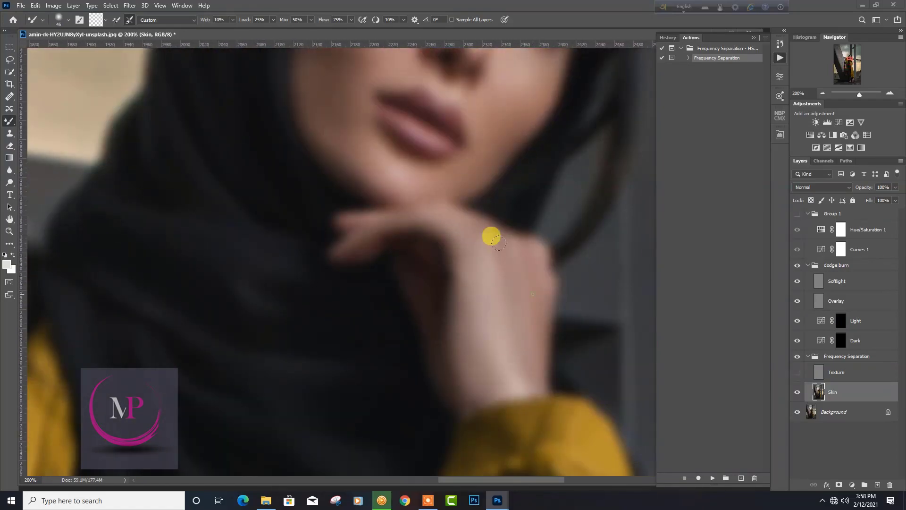
key("ctrl+minus")
key("ctrl+minus")
left_click(808, 355)
left_click(833, 392)
key("ctrl+plus")
key("ctrl+plus")
scroll(496, 236, "down", 5)
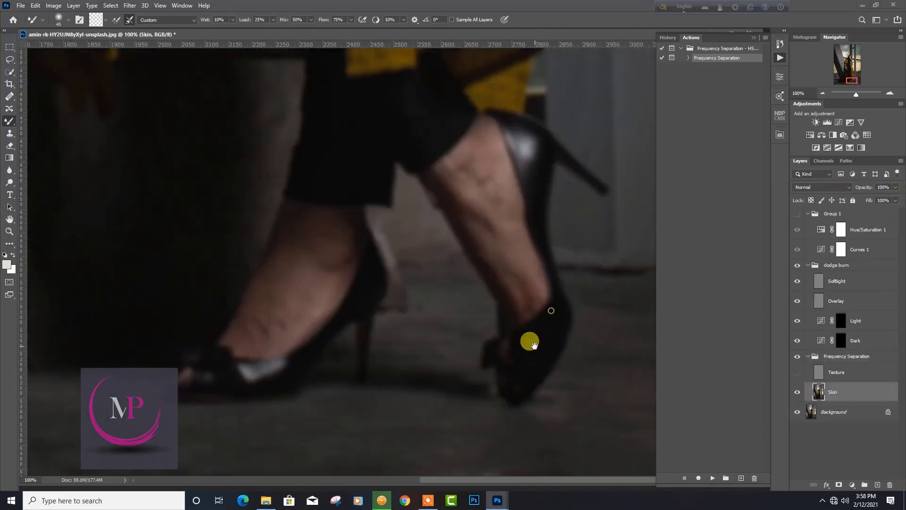
key("bracketright")
key("bracketright")
key("bracketright")
key("bracketright")
left_click_drag(289, 206, 445, 300)
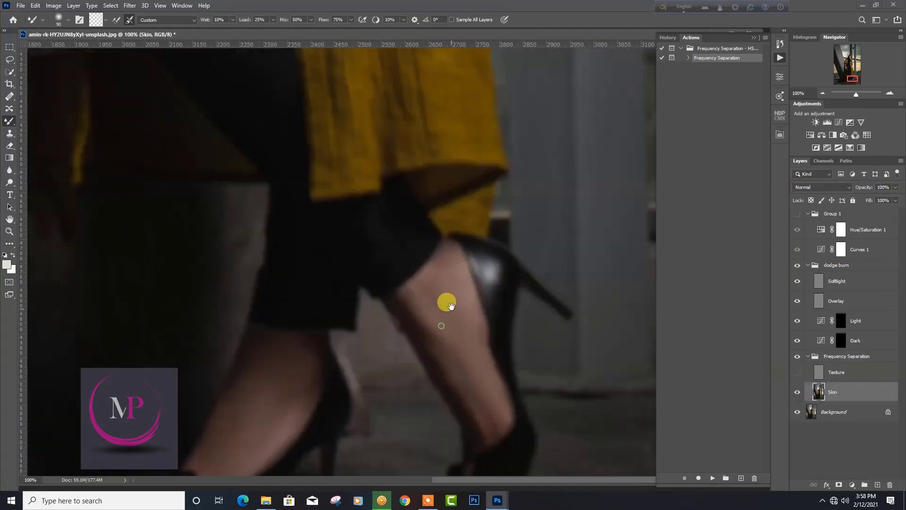
left_click_drag(391, 118, 391, 298)
left_click_drag(363, 118, 363, 307)
left_click(797, 371)
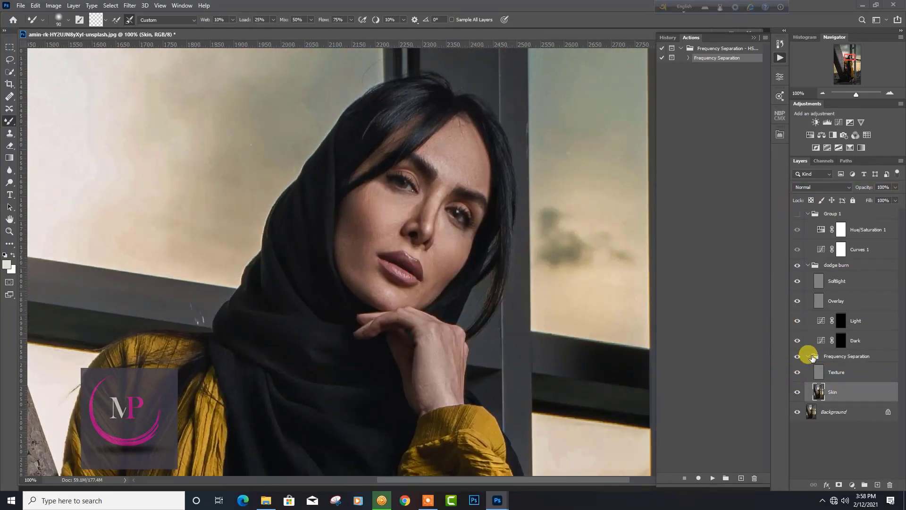
Step: Paint white with the standard Brush at 20% opacity and flow on the Light layer mask
left_click(808, 357)
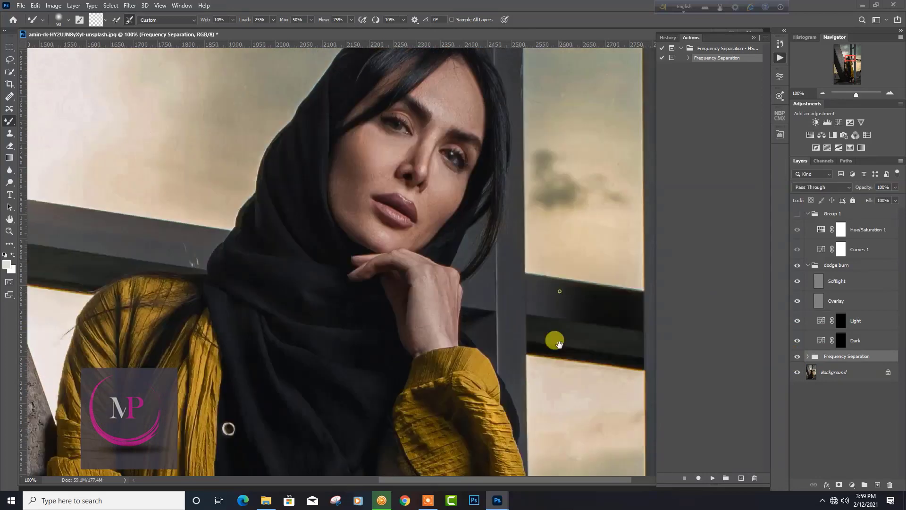
left_click(841, 324)
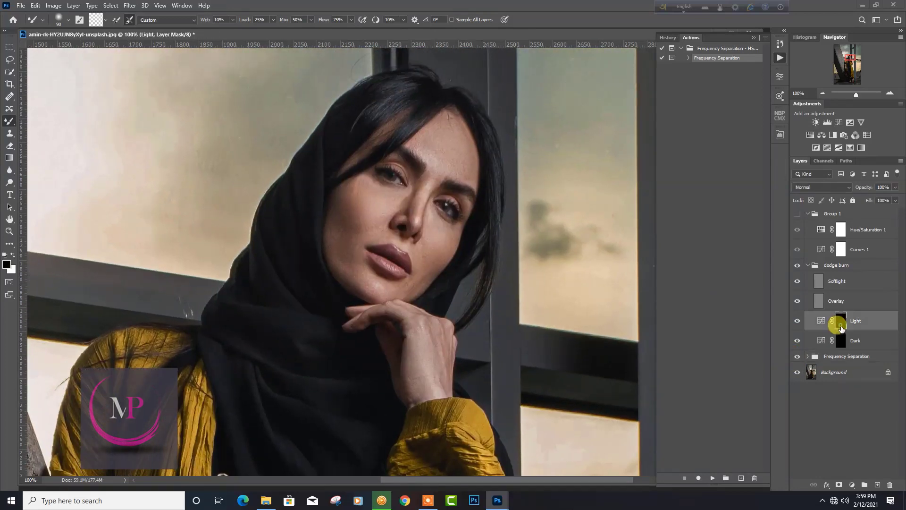
right_click(10, 125)
left_click(42, 122)
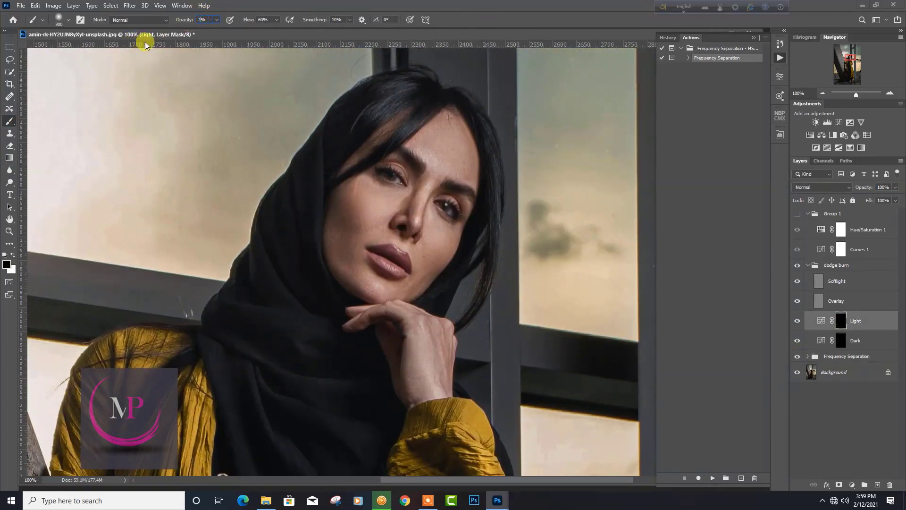
scroll(329, 123, "up", 3)
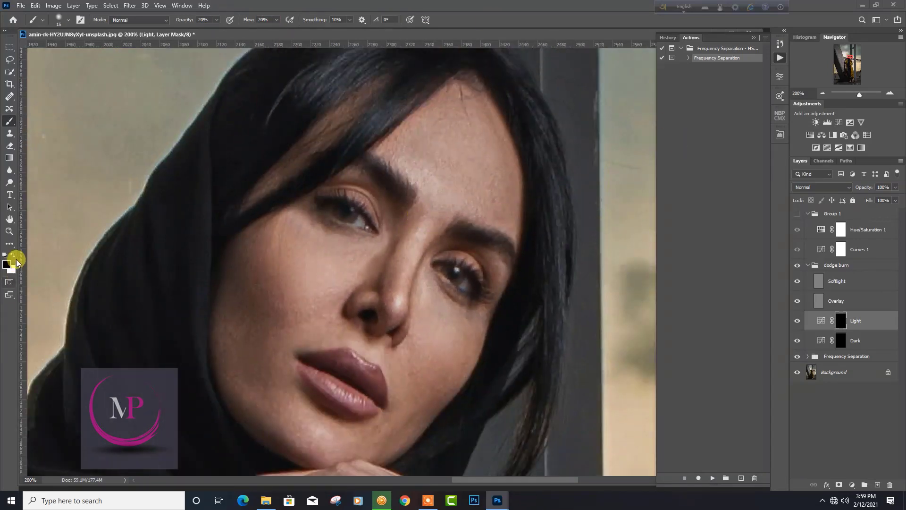
left_click(13, 255)
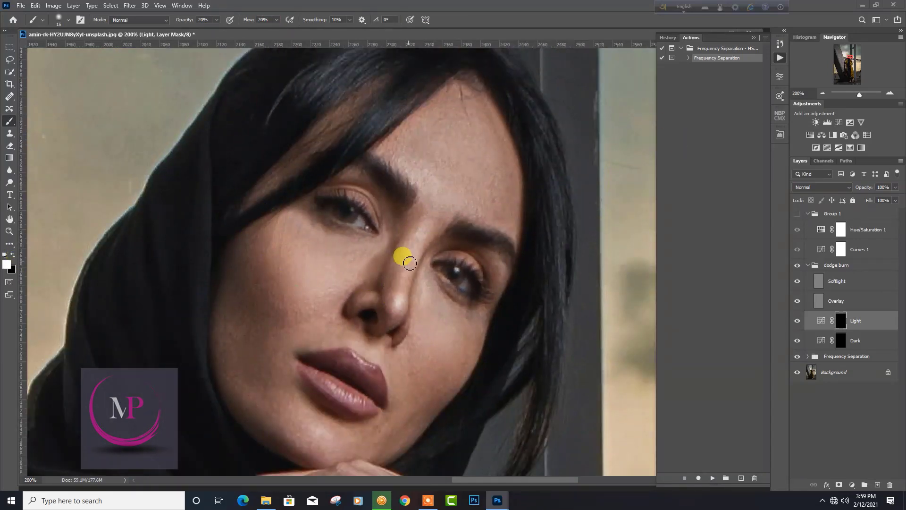
scroll(325, 359, "down", 5)
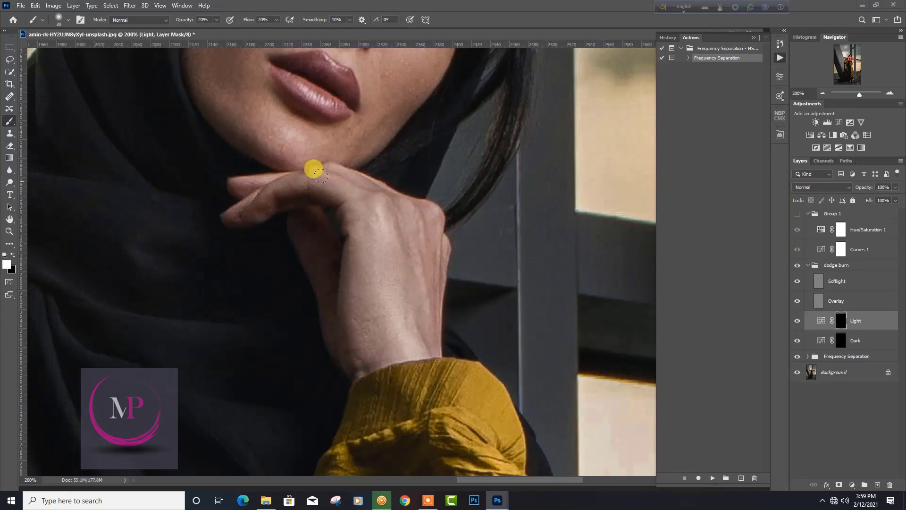
scroll(314, 168, "left", 10)
scroll(196, 87, "down", 5)
scroll(302, 236, "down", 5)
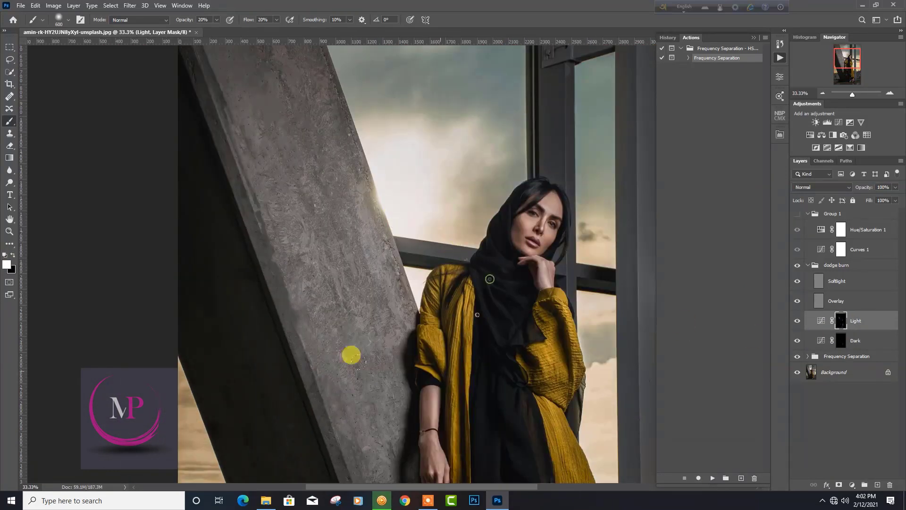
Step: Select all the retouching layers above Background and group them together
key("ctrl+minus")
key("ctrl+minus")
key("ctrl+minus")
left_click(808, 265)
left_click(847, 277)
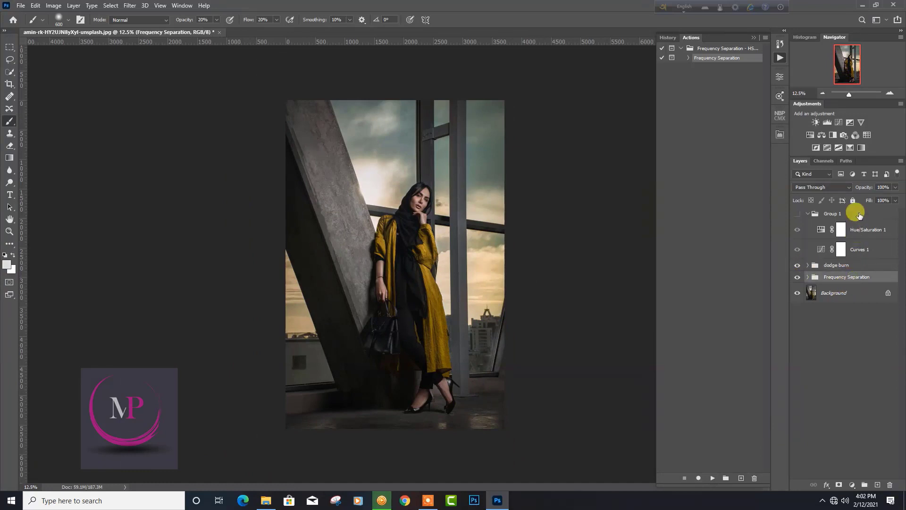
left_click(859, 215, "shift")
key("ctrl+g")
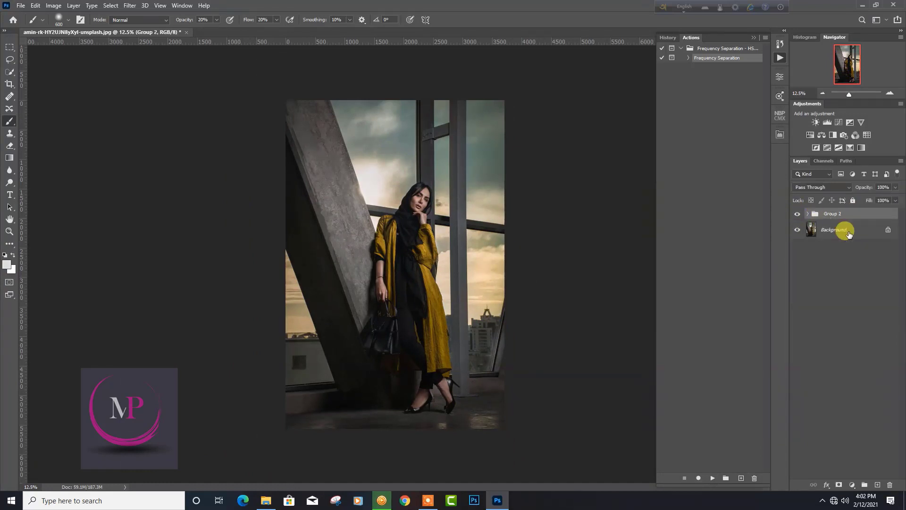
Step: Flatten the image into a single Background layer, confirming to discard hidden layers
right_click(848, 234)
key("Escape")
key("ctrl+plus")
key("ctrl+plus")
key("ctrl+plus")
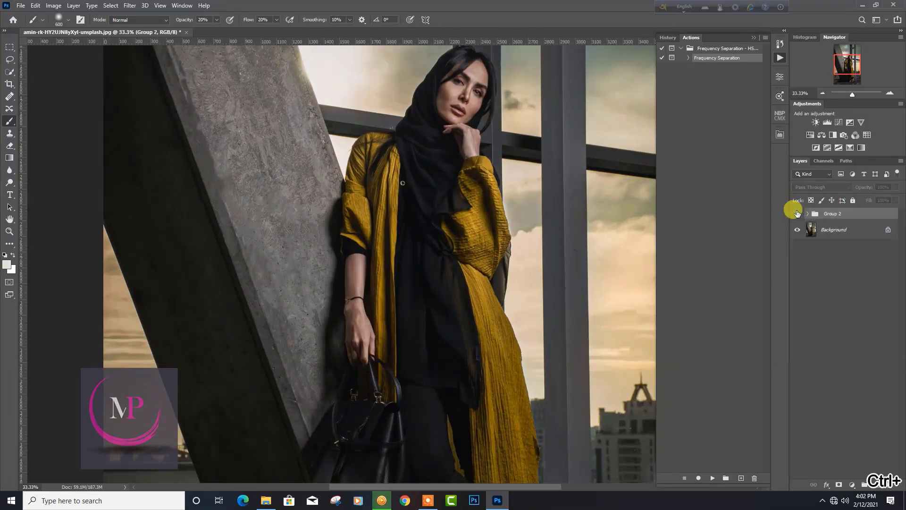
left_click(797, 213)
right_click(840, 229)
left_click(840, 326)
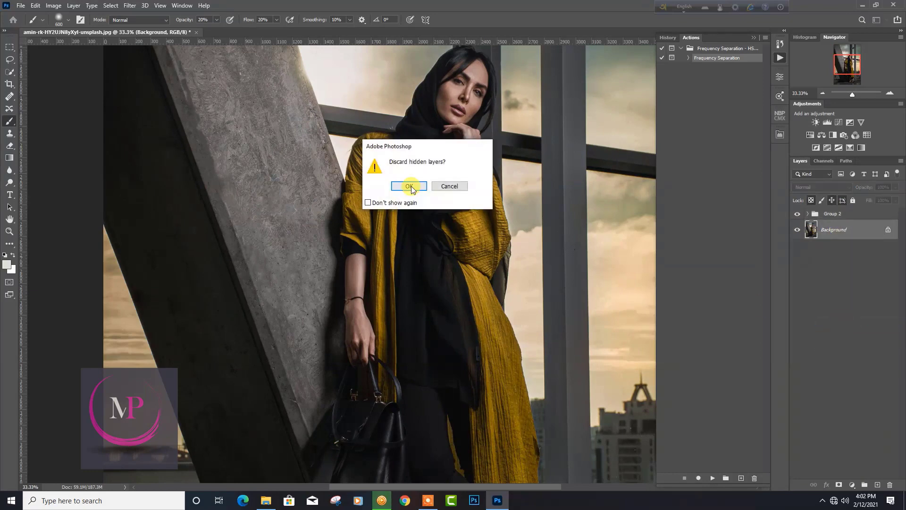
left_click(409, 186)
key("ctrl+minus")
key("ctrl+minus")
key("ctrl+minus")
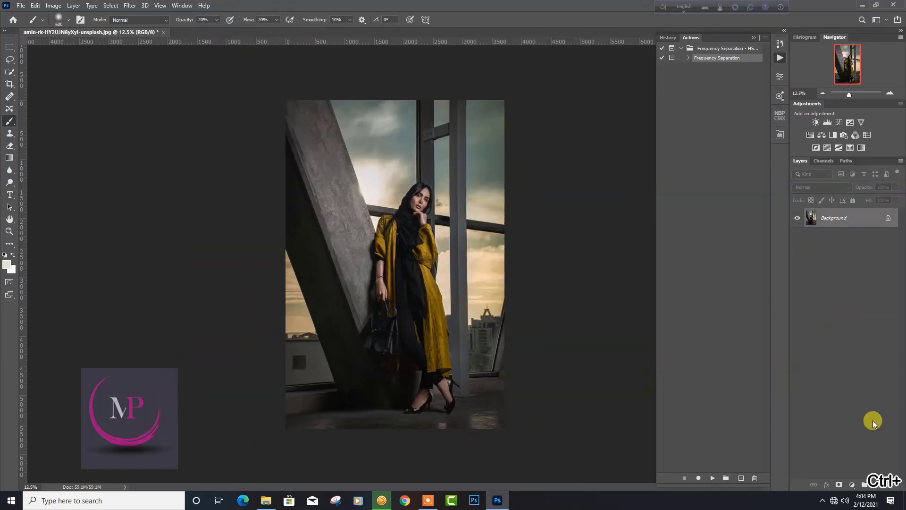
Step: Add a Selective Color adjustment layer and adjust the cyan in the Whites
left_click(852, 484)
left_click(864, 476)
left_click(708, 108)
left_click(694, 178)
left_click(708, 109)
left_click(697, 165)
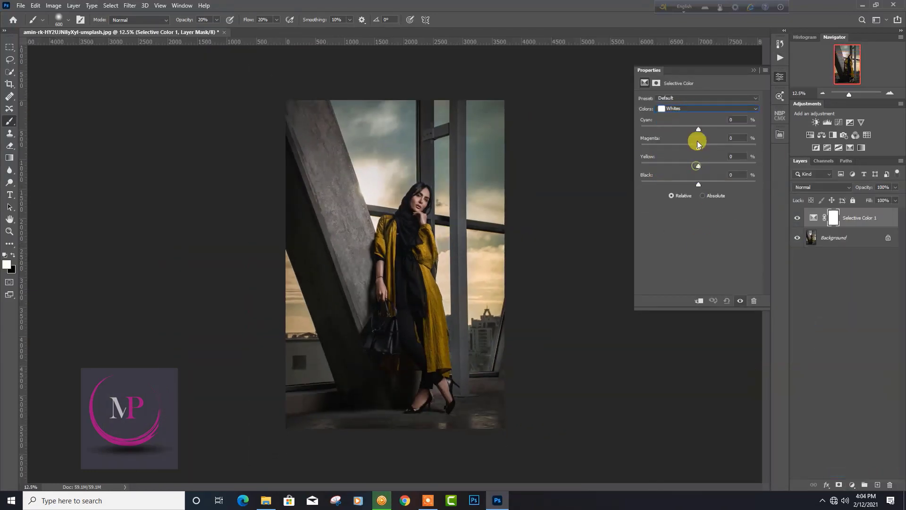
mouse_move(665, 137)
left_mouse_down()
mouse_move(646, 140)
mouse_move(696, 126)
left_mouse_up()
Step: Set the Neutrals to Cyan -4, Magenta -12 and pull the Blacks cyan to -16
left_click(692, 108)
left_click(680, 172)
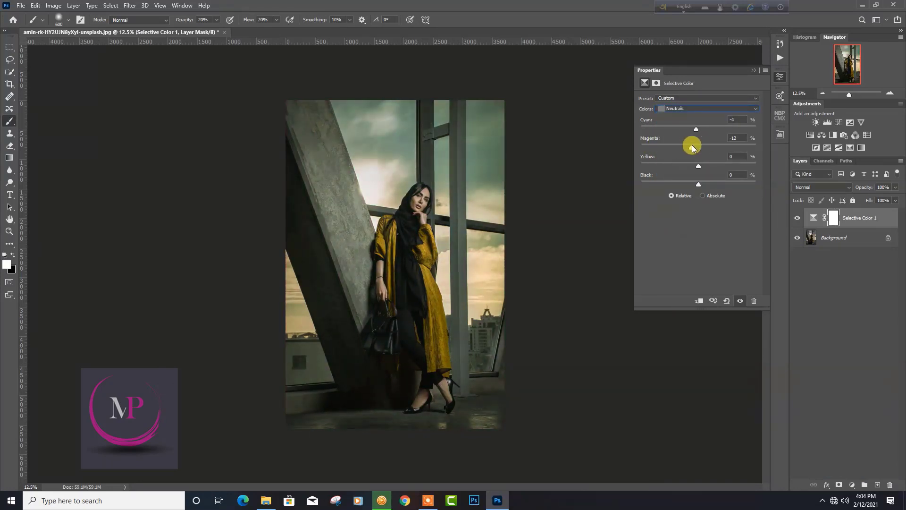
mouse_move(704, 163)
left_mouse_down()
mouse_move(690, 163)
mouse_move(706, 183)
left_mouse_up()
left_click(708, 109)
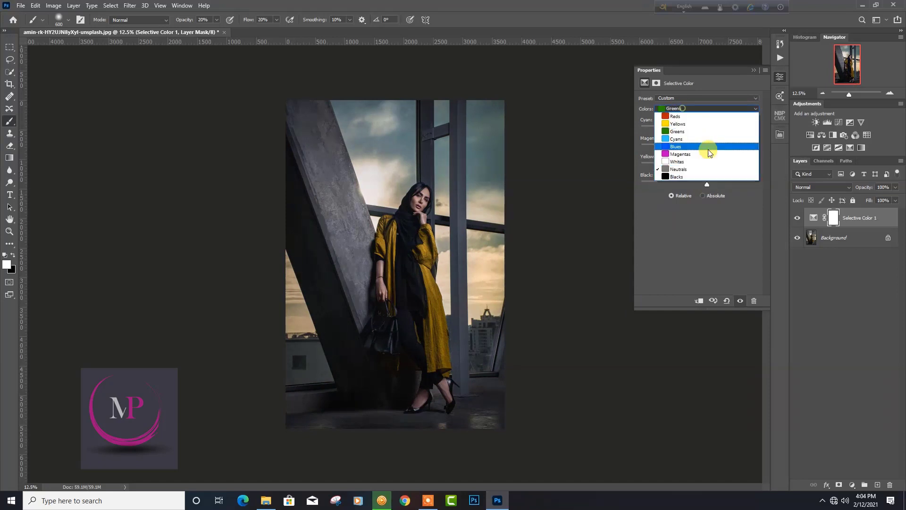
left_click(679, 179)
mouse_move(699, 128)
left_mouse_down()
mouse_move(689, 129)
mouse_move(702, 185)
mouse_move(699, 164)
left_mouse_up()
Step: Duplicate the Selective Color layer, hide the copy, and mask the original onto the concrete beam
left_click(754, 70)
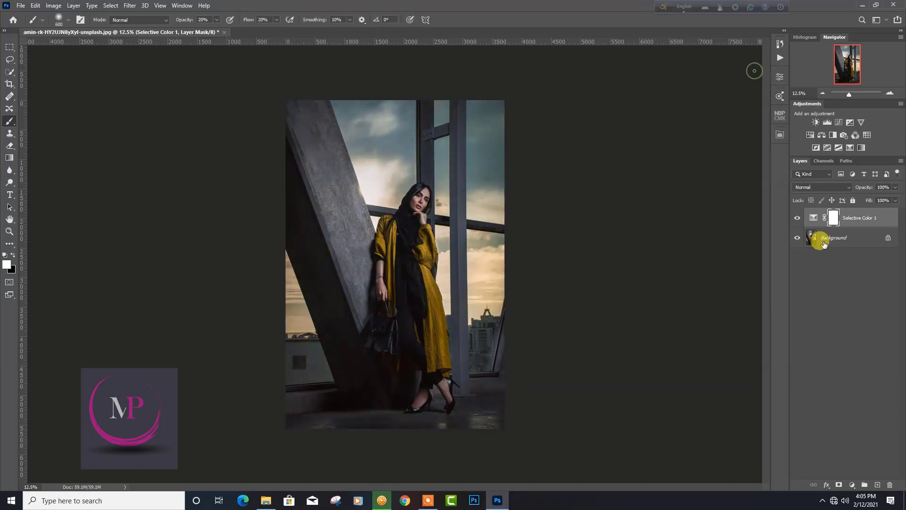
key("ctrl+j")
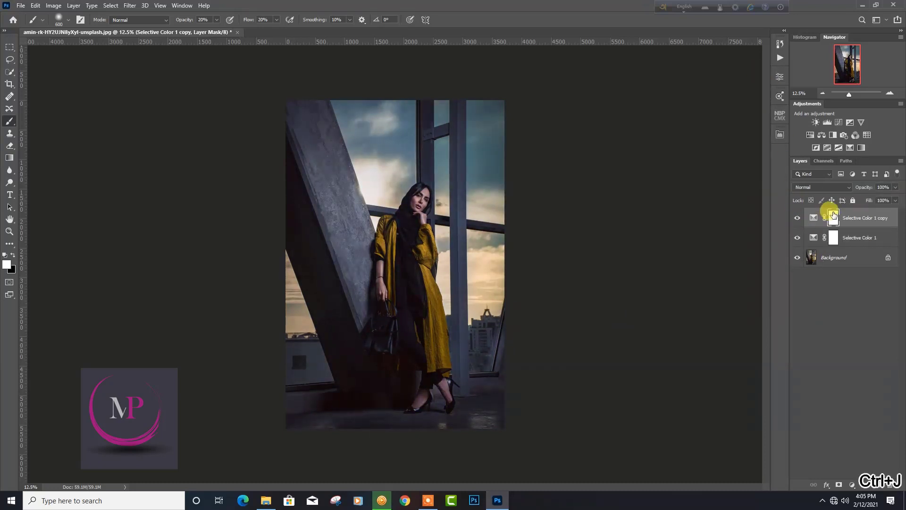
left_click(797, 218)
left_click(833, 238)
key("ctrl+i")
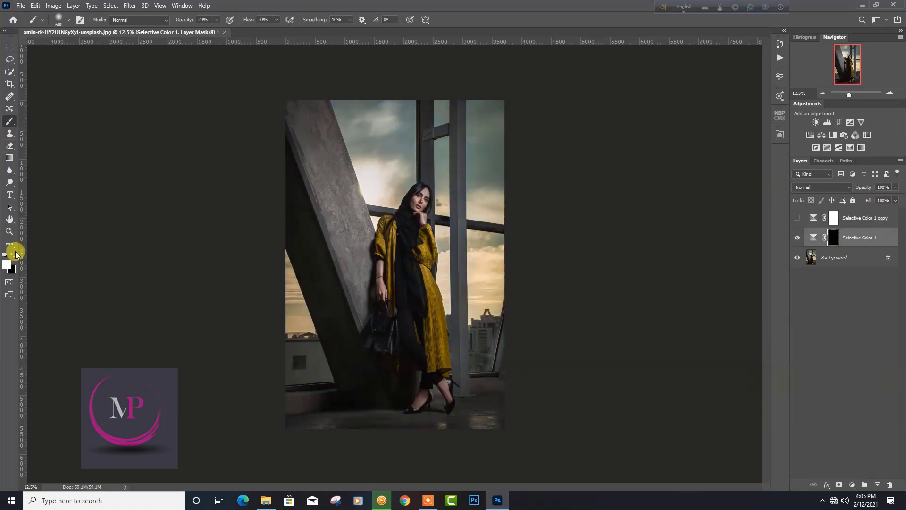
key("shift+0")
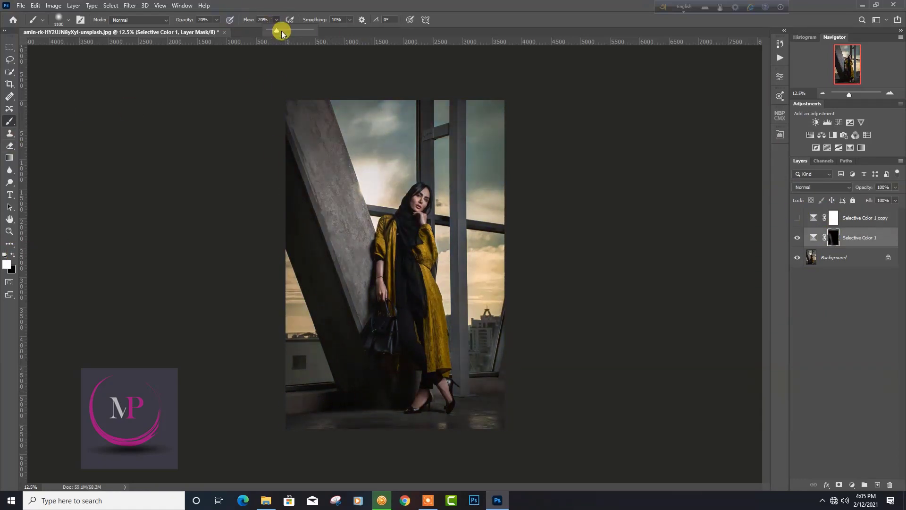
key("0")
key("bracketright")
left_click_drag(320, 215, 258, 357)
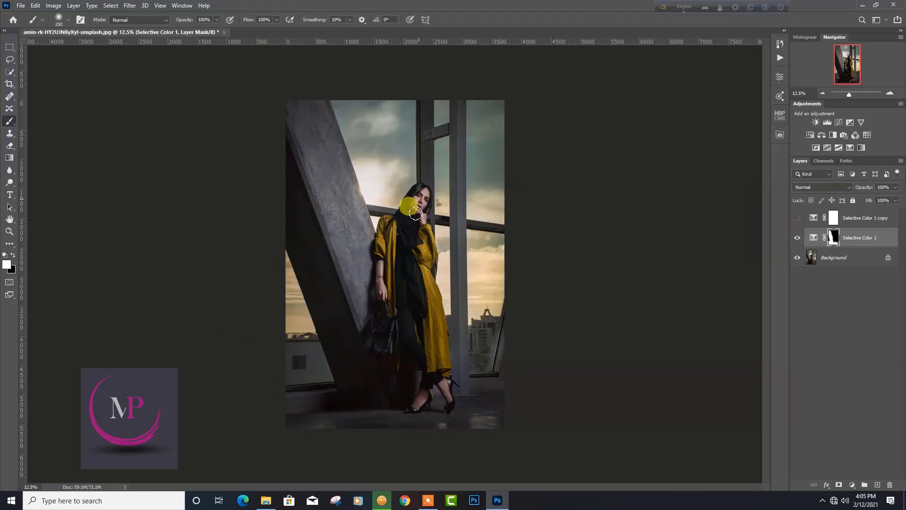
Step: Re-tune the original's Yellows and set its Blacks to Cyan -14, Magenta -9
double_click(813, 238)
left_click(684, 109)
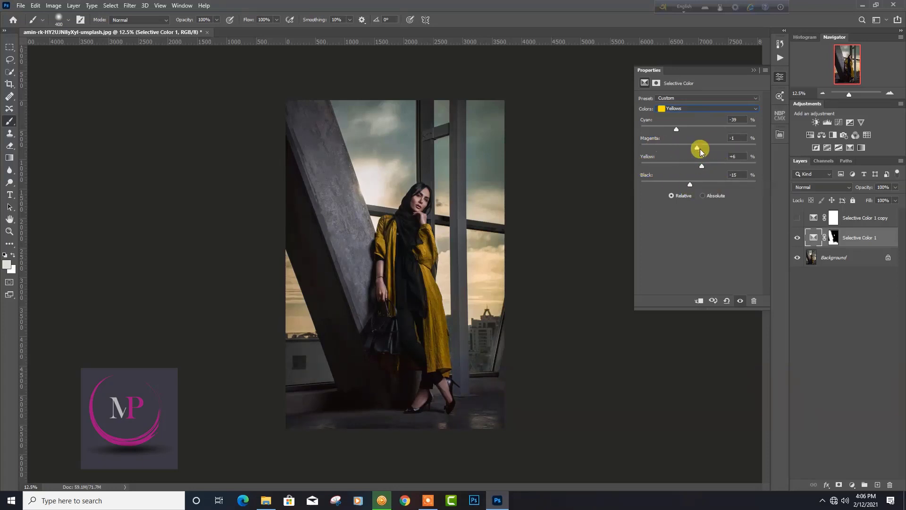
left_click(754, 69)
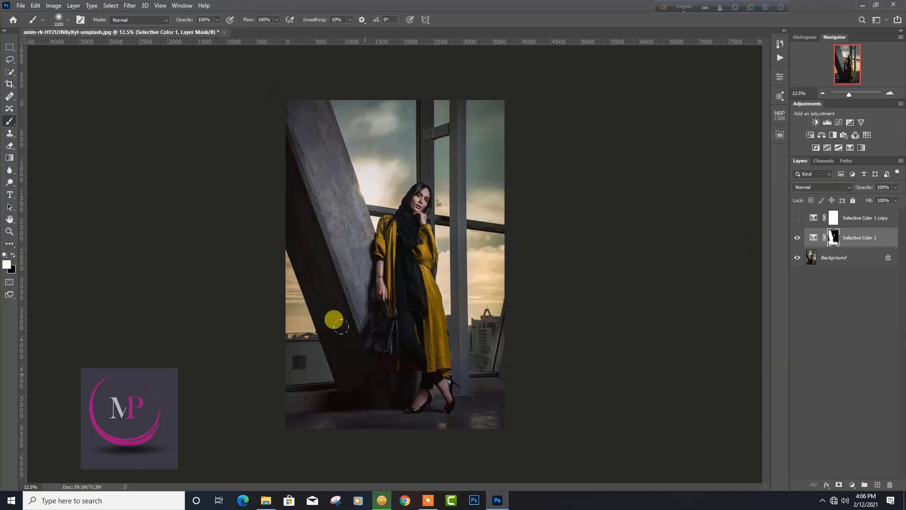
key("bracketright")
key("bracketright")
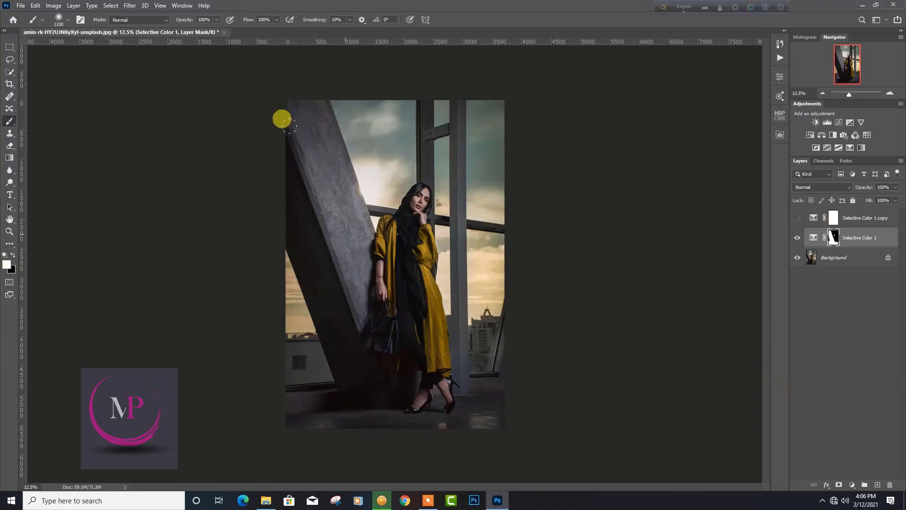
double_click(813, 238)
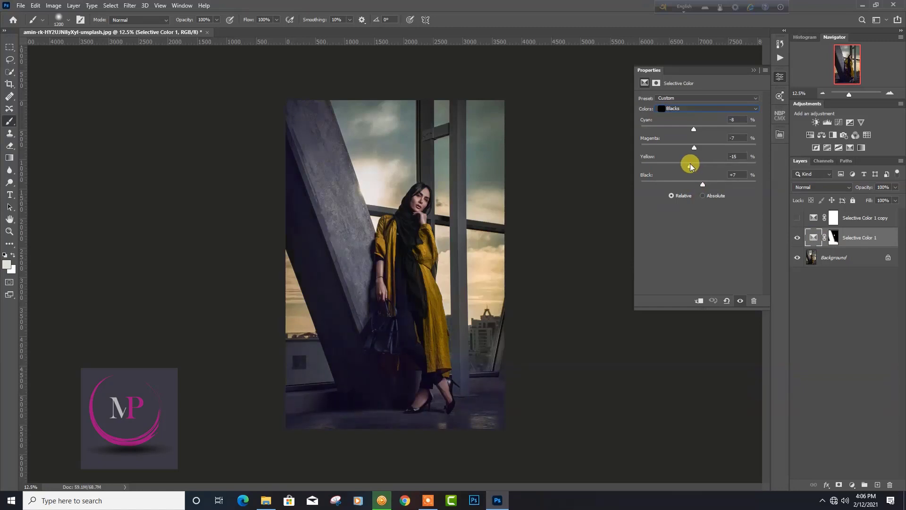
mouse_move(690, 166)
left_mouse_down()
mouse_move(689, 129)
mouse_move(689, 146)
left_mouse_up()
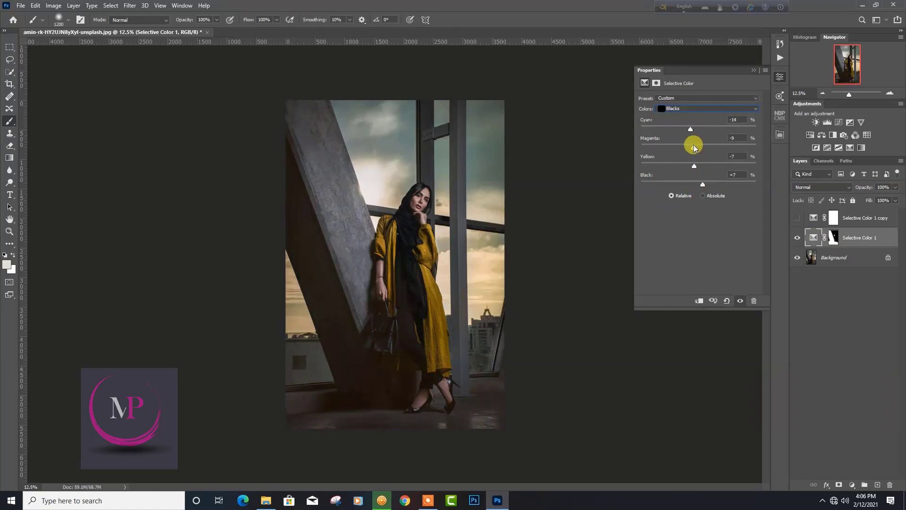
left_click(832, 238)
key("x")
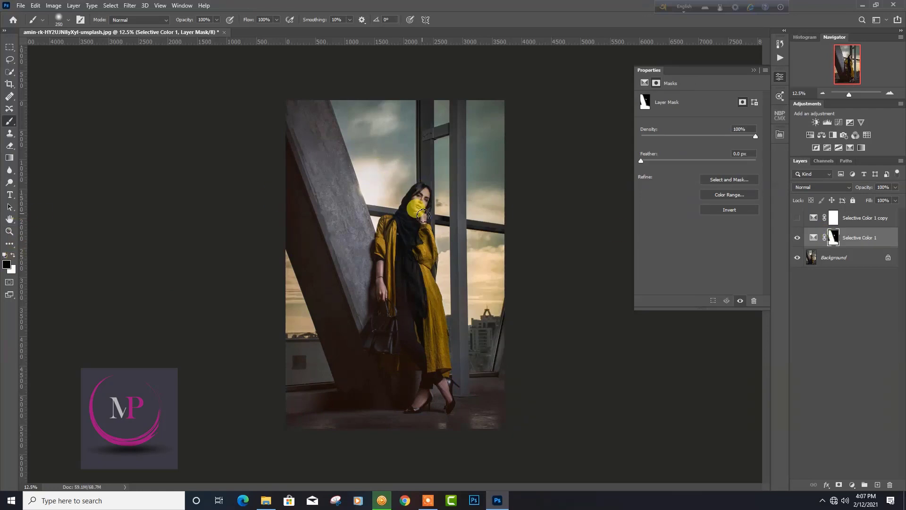
key("bracketright")
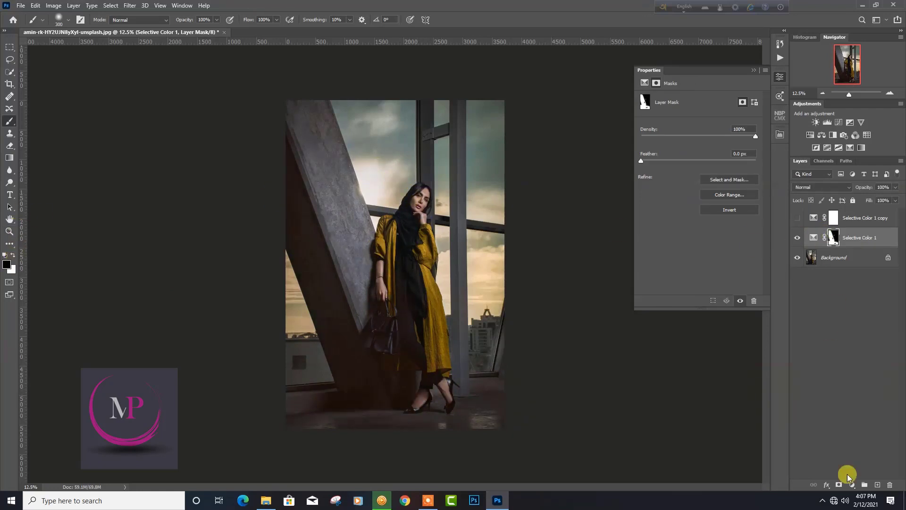
Step: Add a Curves adjustment layer with the curve pulled down to darken the photo
left_click(848, 475)
left_click(826, 365)
left_click_drag(709, 166, 711, 170)
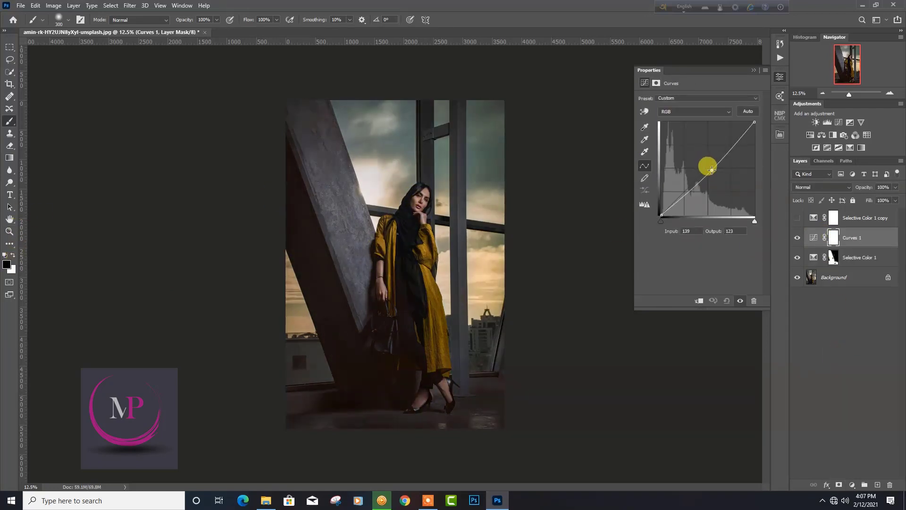
left_click(753, 70)
Step: Invert the Curves mask and paint the darkening onto the pillar, easing the left edge at 37% flow
key("ctrl+i")
key("x")
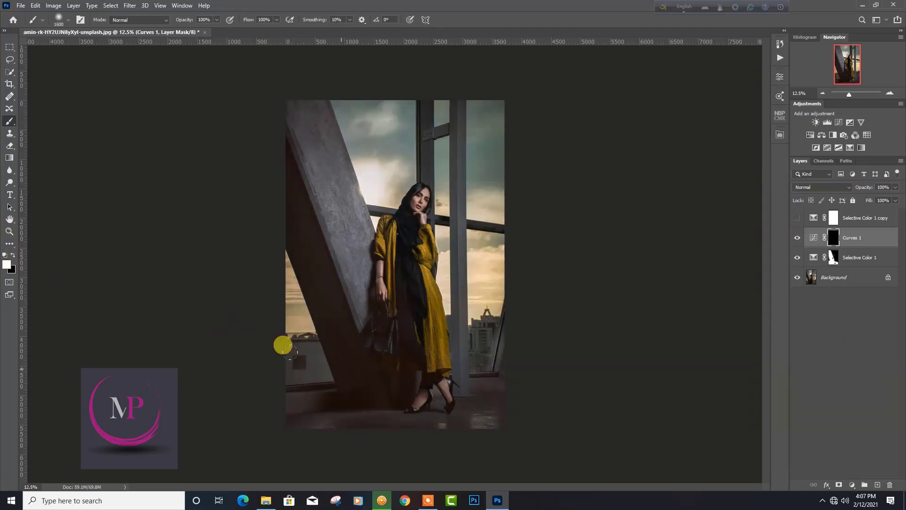
key("bracketleft")
key("bracketleft")
key("bracketleft")
left_click_drag(399, 418, 350, 316)
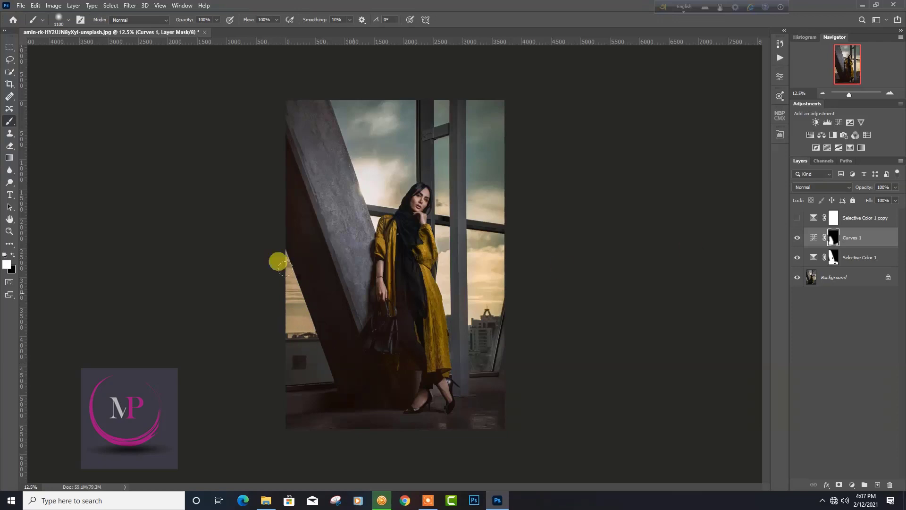
left_click_drag(281, 264, 303, 217)
key("ctrl+z")
left_click_drag(275, 156, 275, 117)
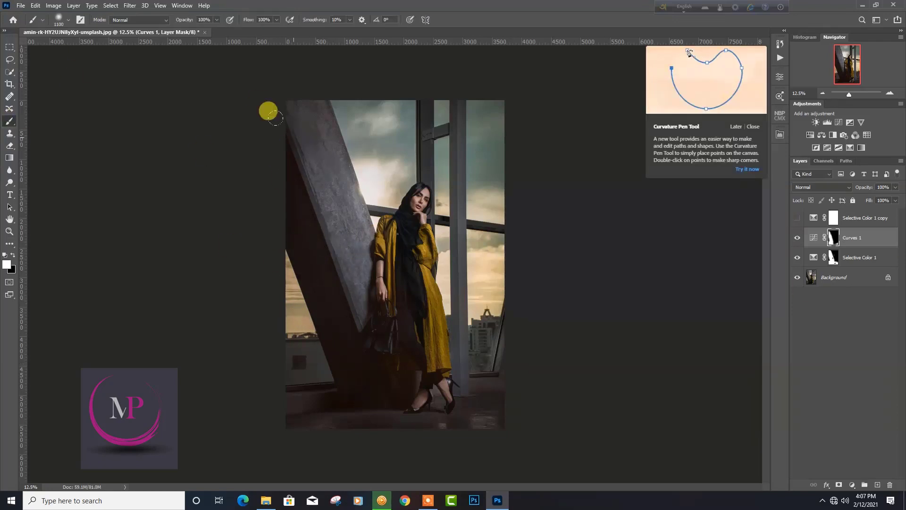
left_click_drag(276, 19, 250, 29)
key("x")
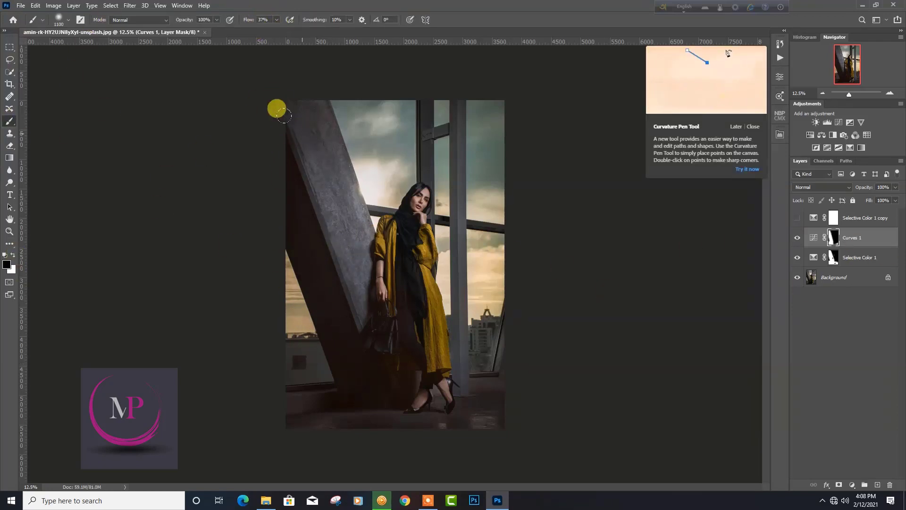
left_click_drag(334, 189, 333, 283)
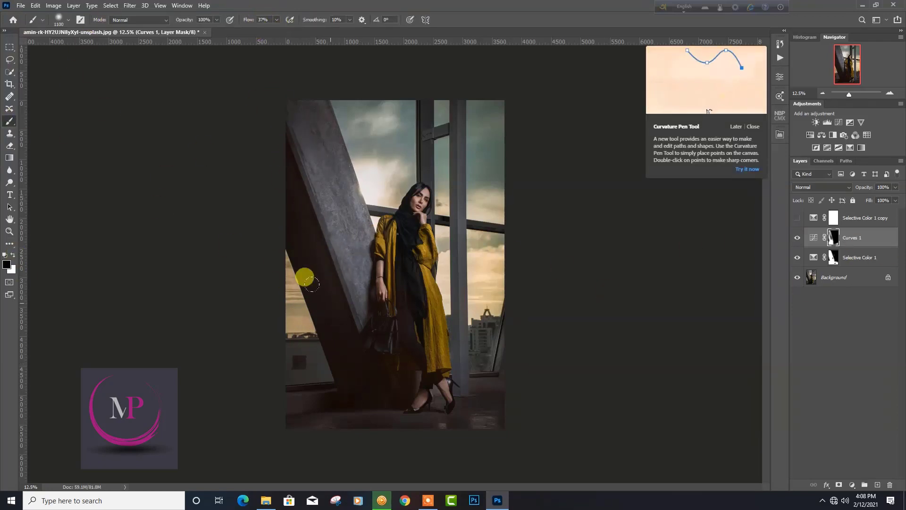
Step: Show the Selective Color copy, invert its mask, and paint it white over the sky
left_click(801, 218)
key("ctrl+i")
key("x")
key("bracketleft")
key("bracketleft")
key("bracketleft")
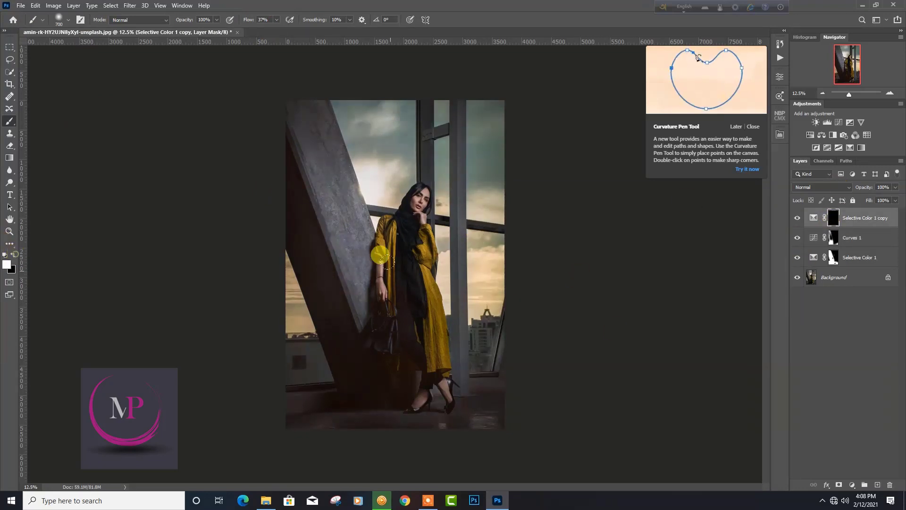
key("shift+0")
key("bracketleft")
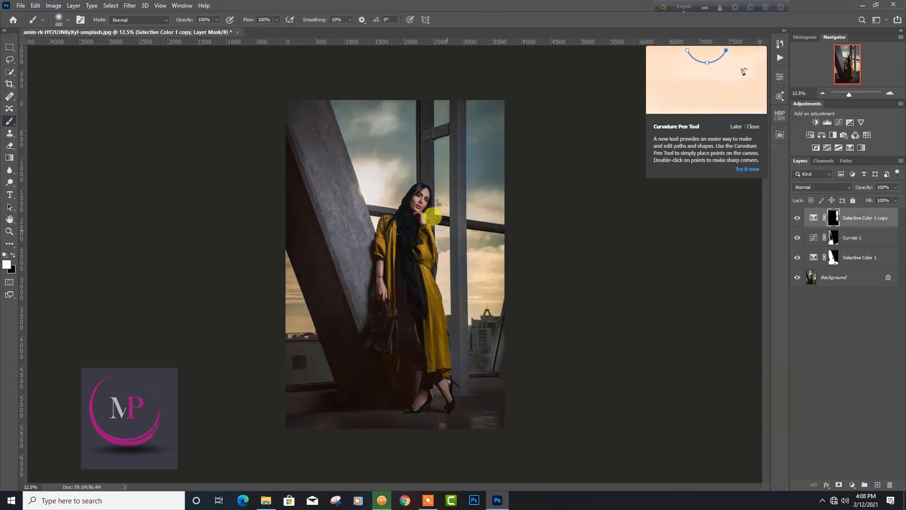
left_click_drag(434, 217, 425, 130)
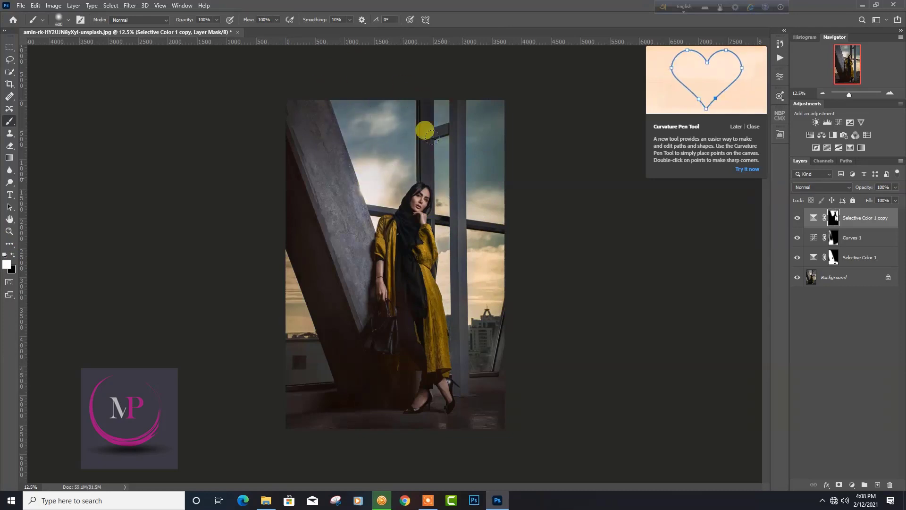
key("ctrl+minus")
Step: Add a Color Balance layer shifting the Midtones Cyan-Red slider to -25
key("bracketright")
key("bracketright")
key("bracketright")
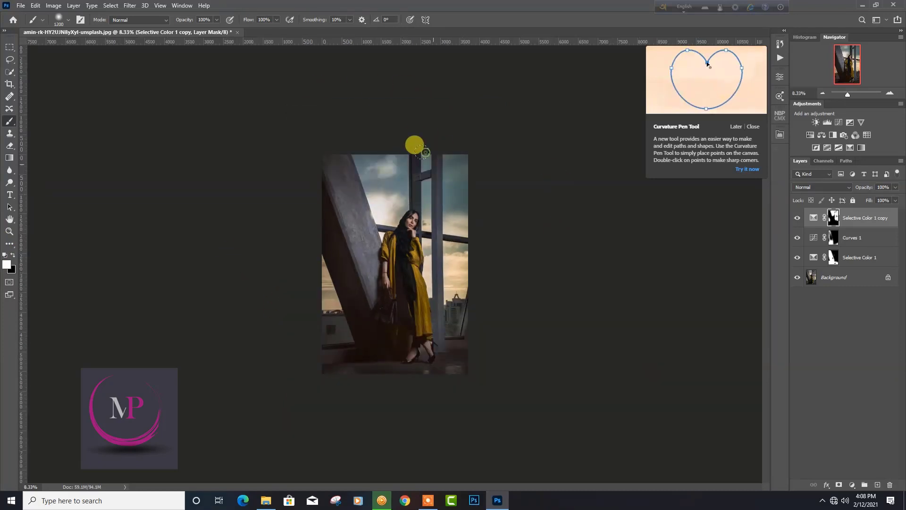
key("bracketleft")
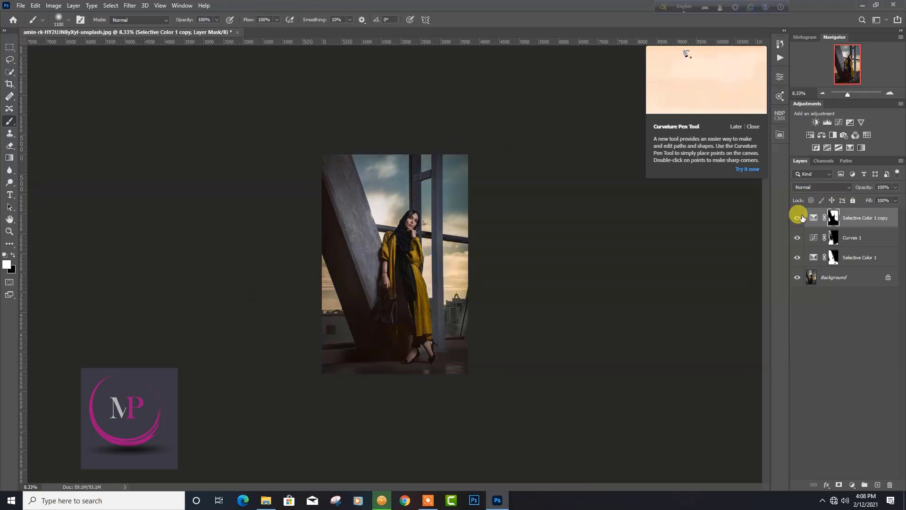
left_click(852, 485)
left_click(873, 400)
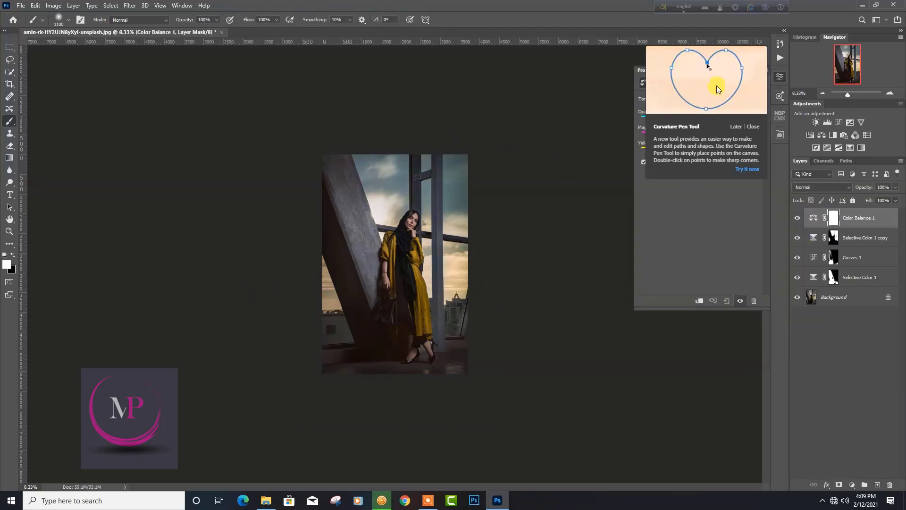
left_click(747, 169)
left_click(10, 121)
key("ctrl+plus")
mouse_move(686, 119)
left_mouse_down()
mouse_move(675, 119)
mouse_move(689, 137)
left_mouse_up()
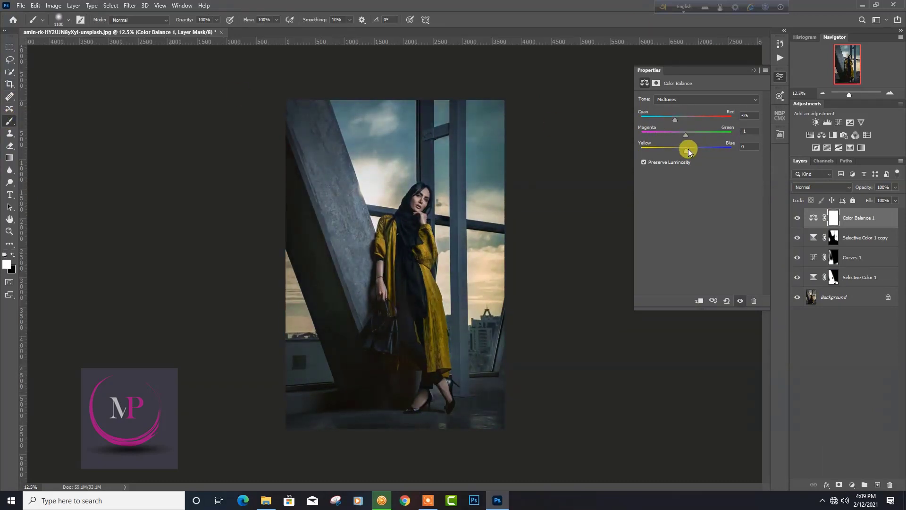
left_click(753, 70)
Step: Mask the Color Balance to the sky and windows, softening at 40% flow, with 64% opacity
key("ctrl+i")
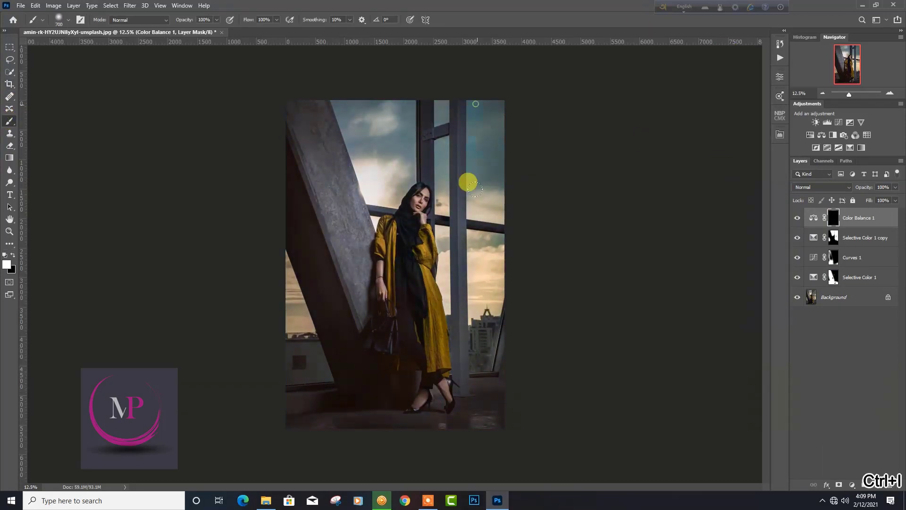
key("bracketright")
key("bracketright")
key("bracketright")
key("bracketleft")
mouse_move(432, 173)
left_mouse_down()
mouse_move(355, 126)
mouse_move(286, 315)
left_mouse_up()
key("bracketleft")
key("bracketleft")
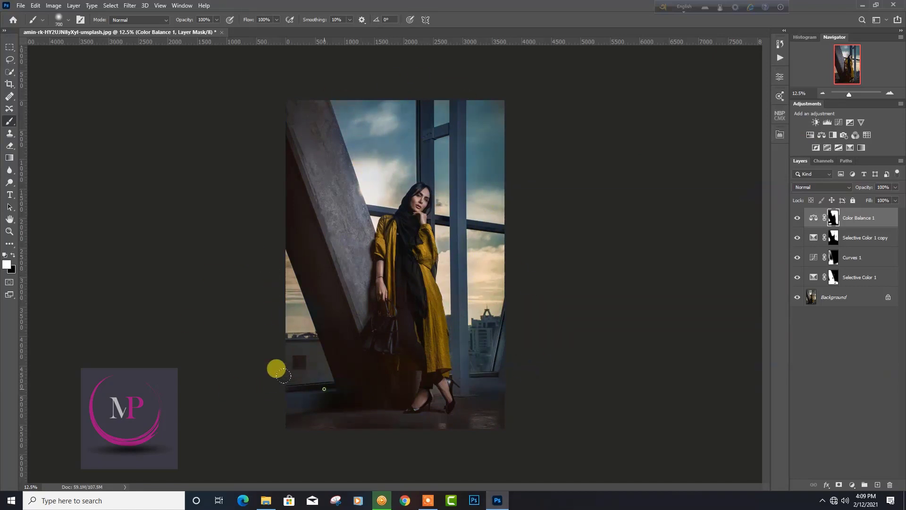
key("x")
key("bracketright")
key("bracketright")
key("bracketright")
left_click_drag(276, 20, 255, 29)
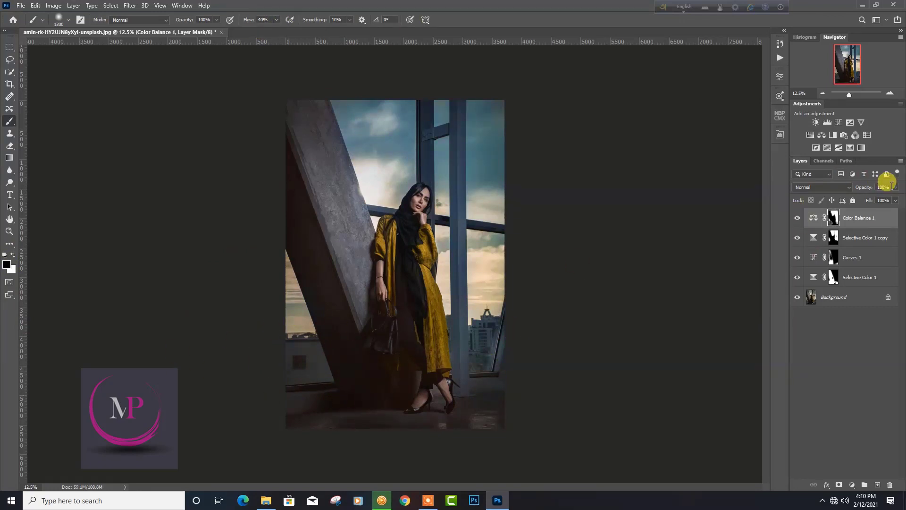
left_click_drag(893, 187, 880, 200)
Step: Flatten the image and review earlier states in the History panel
right_click(843, 302)
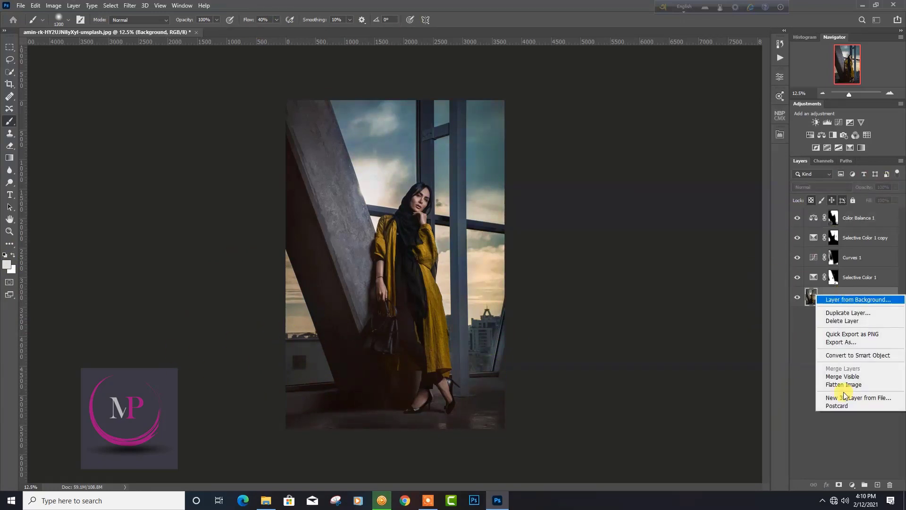
left_click(843, 390)
left_click(779, 44)
left_click(708, 51)
left_click(702, 277)
Step: Add a Color Balance shifting midtones and highlights toward cyan, then merge it down
left_click(852, 485)
left_click(868, 398)
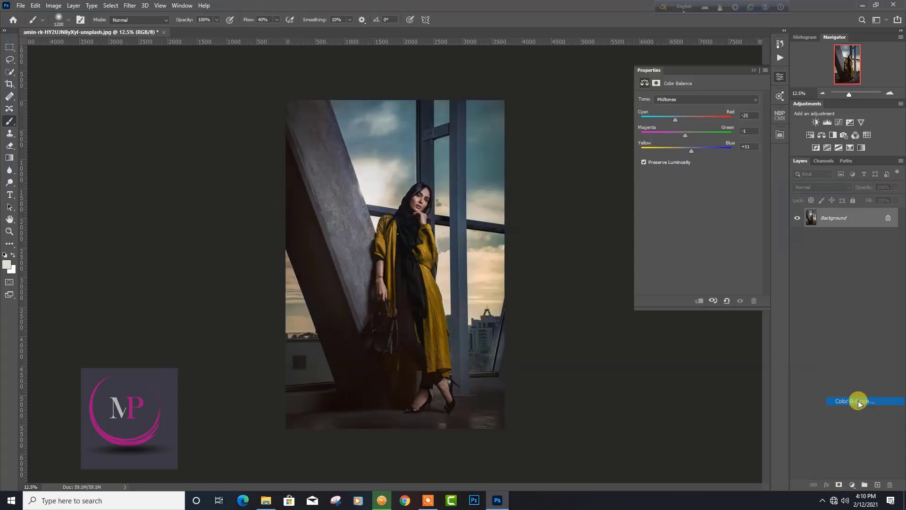
left_click_drag(686, 119, 686, 135)
left_click(681, 99)
left_click(675, 91)
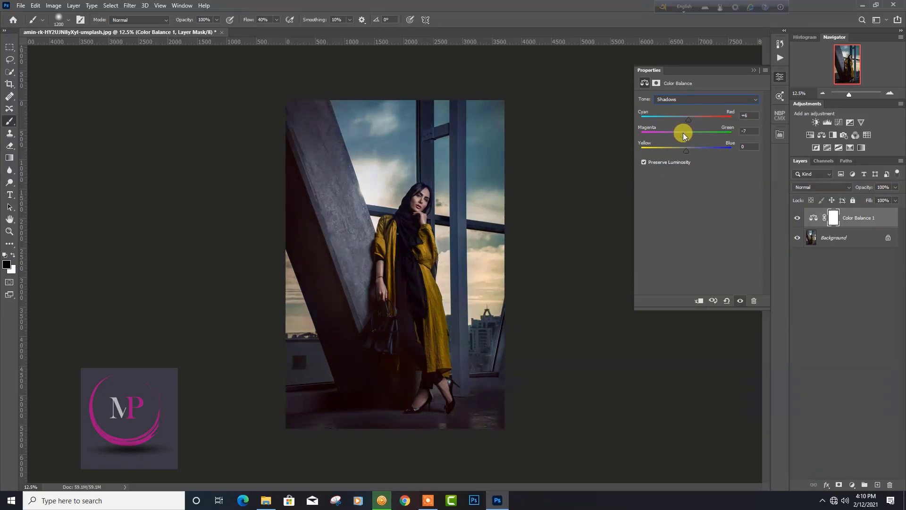
left_click(681, 99)
mouse_move(686, 118)
left_mouse_down()
mouse_move(688, 136)
mouse_move(667, 152)
mouse_move(679, 151)
left_mouse_up()
left_click(810, 228)
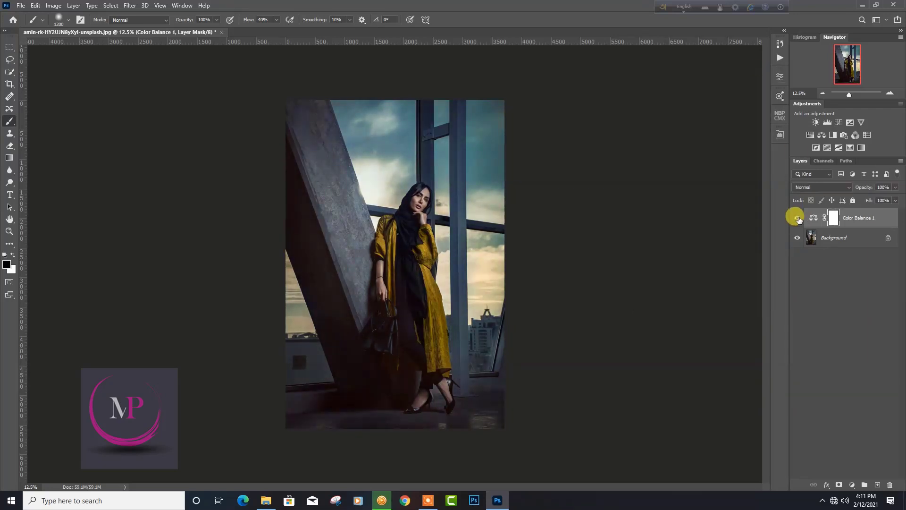
right_click(797, 219)
left_click(784, 319)
Step: Add a Selective Color tweak to the Blacks, at 48% layer opacity
left_click(850, 148)
left_click_drag(698, 129, 698, 165)
mouse_move(698, 184)
left_mouse_down()
mouse_move(697, 163)
mouse_move(697, 183)
left_mouse_up()
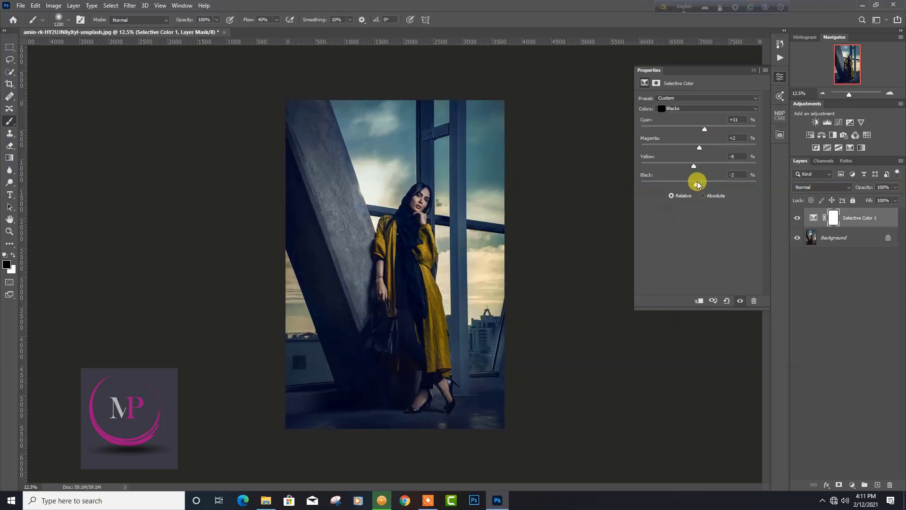
left_click_drag(701, 128, 695, 146)
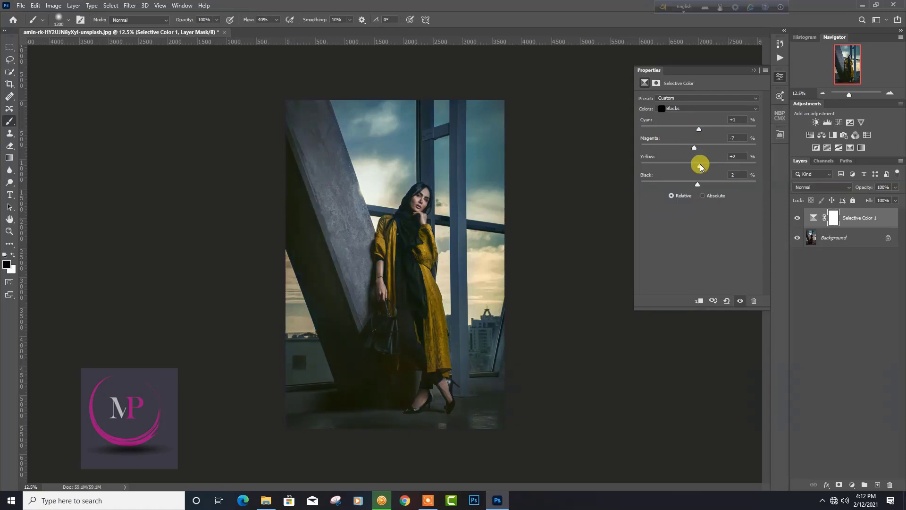
left_click_drag(892, 188, 869, 199)
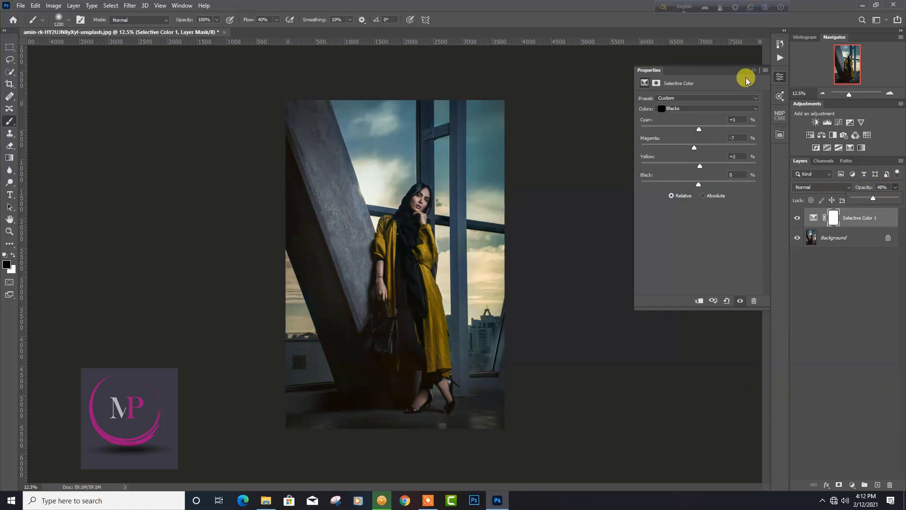
left_click(752, 70)
Step: Invert the Selective Color mask and paint it back in white over the woman's coat
key("ctrl+i")
left_click(13, 255)
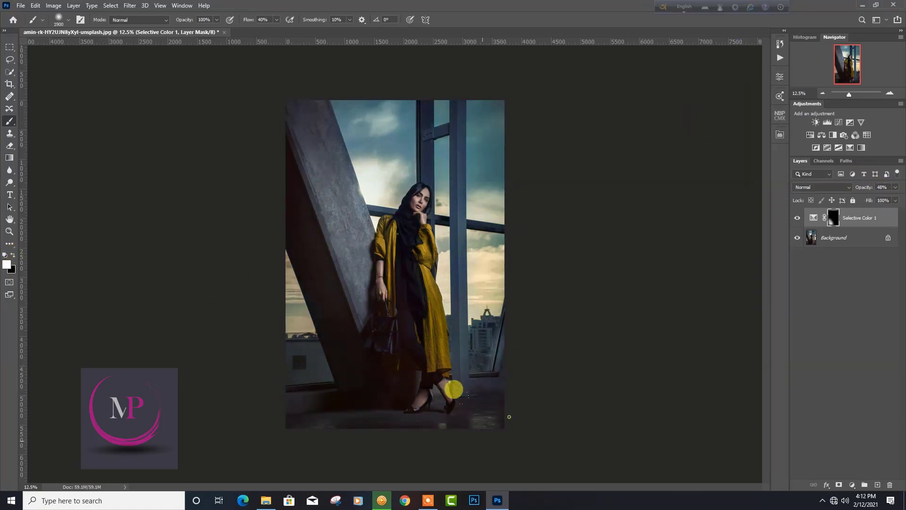
left_click_drag(373, 319, 387, 227)
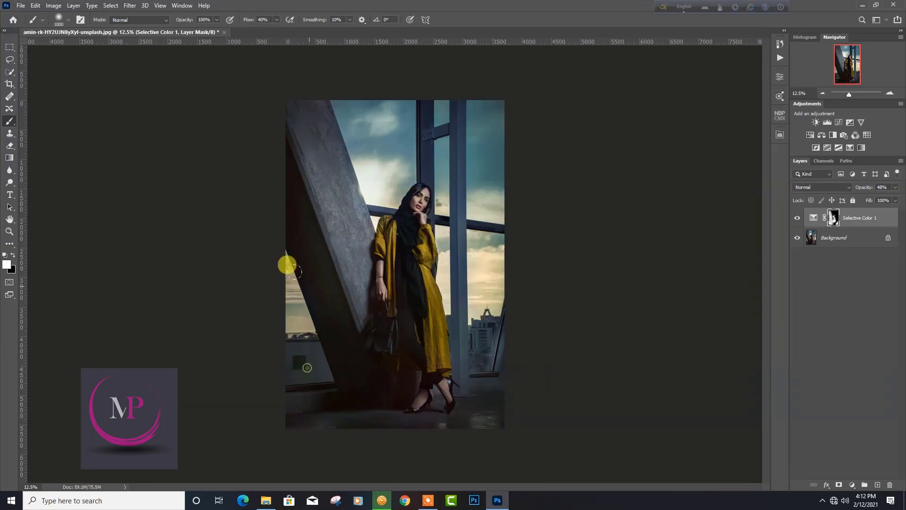
key("bracketright")
key("bracketright")
key("bracketright")
key("bracketleft")
key("bracketleft")
key("bracketleft")
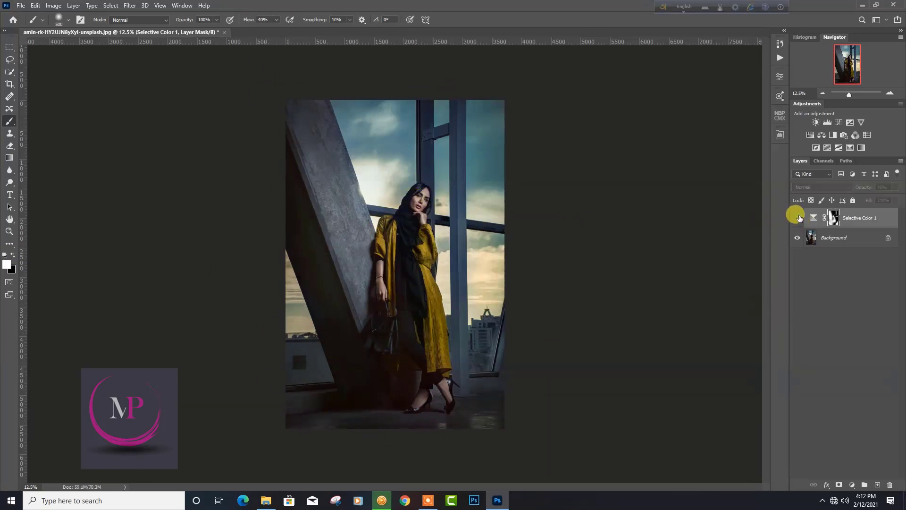
right_click(839, 223)
Step: Merge the colour adjustment down, add a new empty layer and pick a light yellow
left_click(859, 327)
key("i")
left_click(7, 265)
left_click(460, 202)
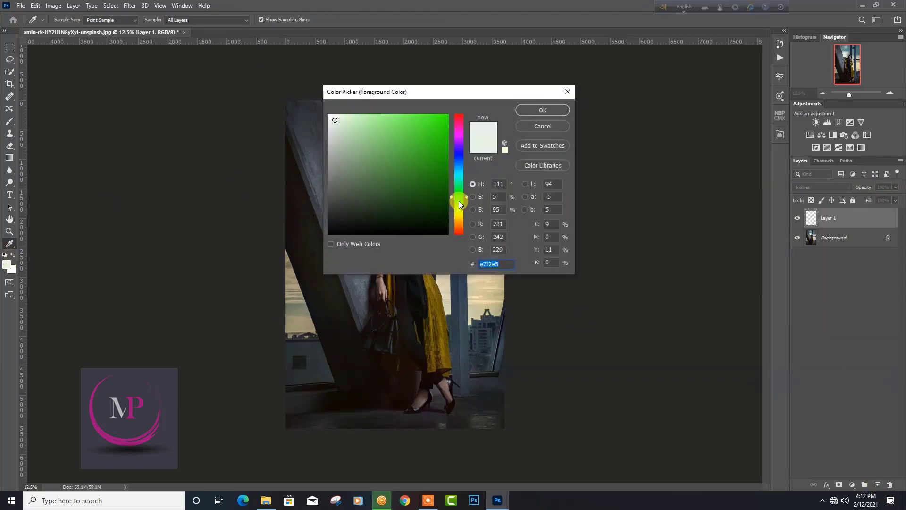
left_click_drag(459, 203, 459, 215)
left_click(356, 115)
left_click(543, 110)
Step: Dab a soft orange brush glow in the sky beside the woman's head
key("b")
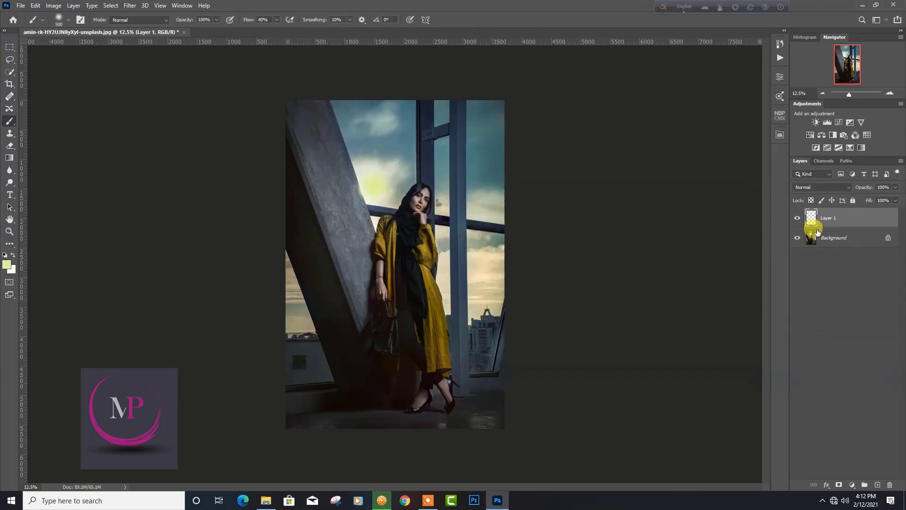
left_click(7, 264)
left_click_drag(425, 93, 550, 113)
left_click(584, 237)
left_click(564, 137)
left_click(663, 130)
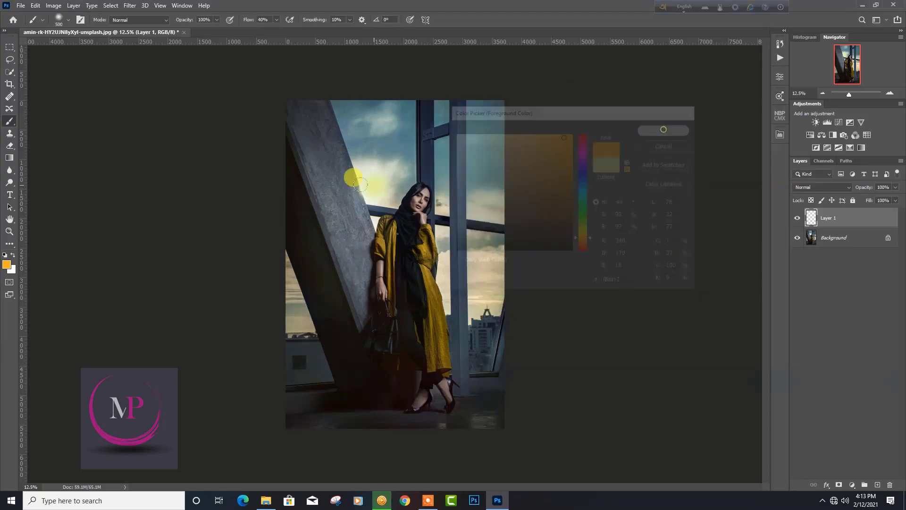
left_click(364, 184)
Step: Set the glow layer to Screen, enlarge it with Free Transform and lower Fill to 32%
left_click(822, 187)
left_click(812, 274)
left_click(14, 49)
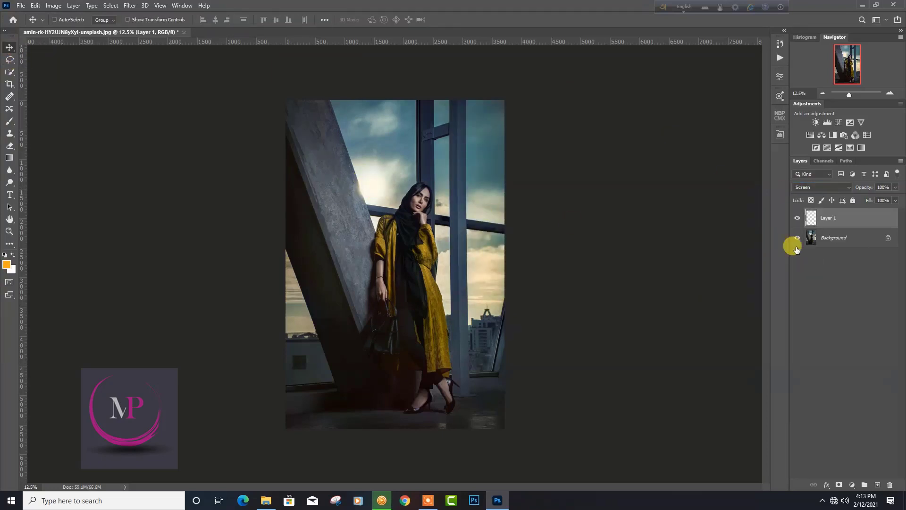
mouse_move(398, 209)
left_mouse_down()
mouse_move(391, 197)
mouse_move(384, 203)
left_mouse_up()
left_click(468, 19)
mouse_move(895, 200)
left_mouse_down()
mouse_move(866, 211)
mouse_move(871, 202)
left_mouse_up()
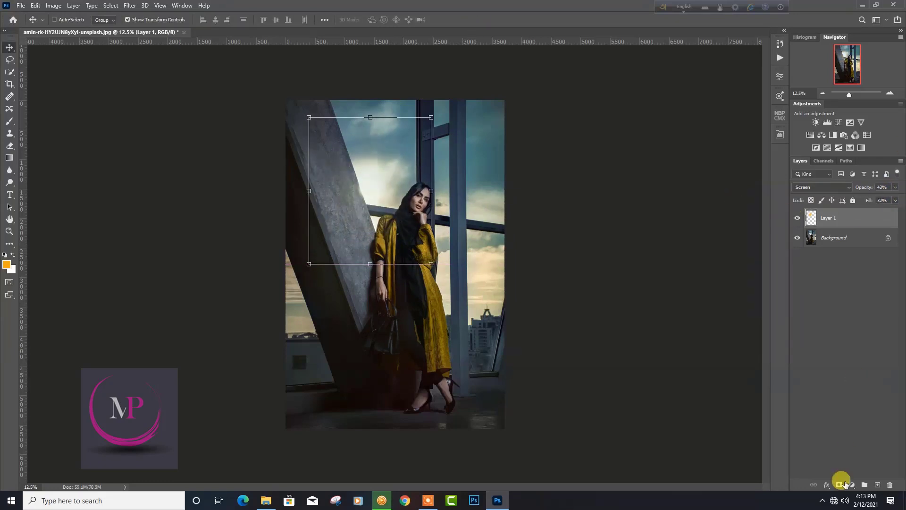
Step: Add a Color Balance above the glow, nudging Cyan–Red and shifting highlights toward green and yellow
left_click(853, 485)
left_click(802, 398)
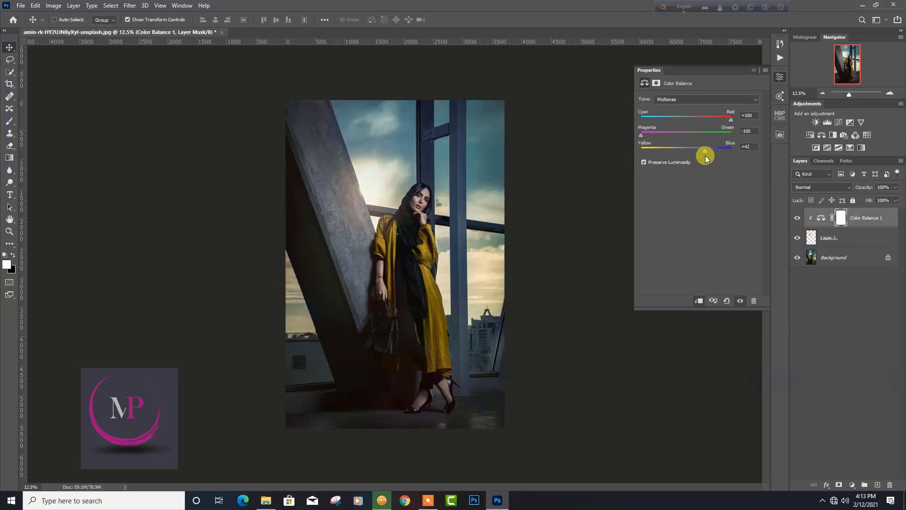
mouse_move(692, 133)
left_mouse_down()
mouse_move(650, 132)
mouse_move(698, 133)
left_mouse_up()
left_click(689, 99)
left_click(689, 115)
left_click_drag(690, 148, 669, 145)
left_click(833, 238, "shift")
Step: Group the glow with its Color Balance and set the group opacity to 72%
key("ctrl+g")
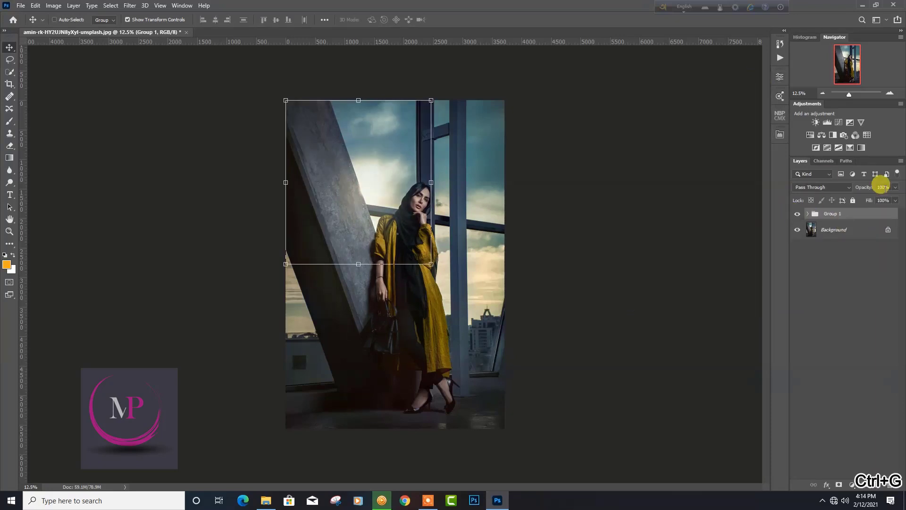
left_click_drag(896, 187, 880, 201)
left_click_drag(369, 177, 372, 194)
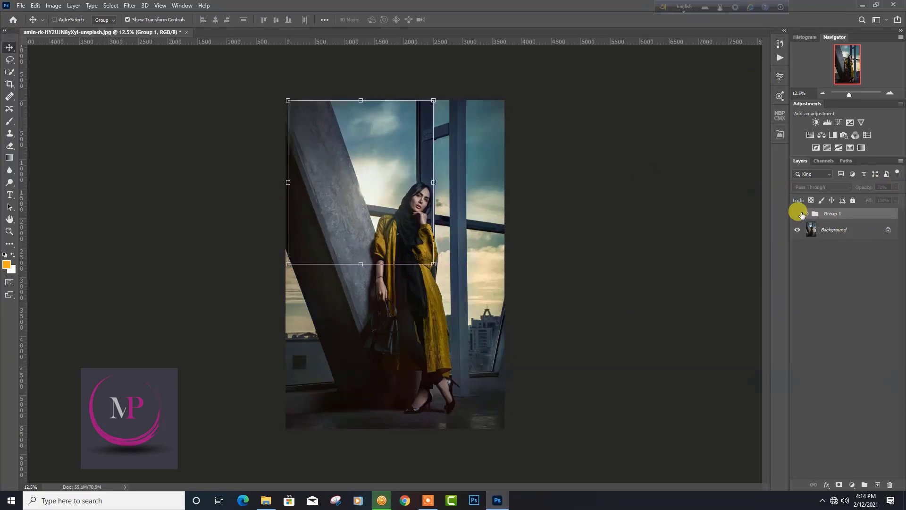
Step: Merge the glow group, then add a Curves layer with a slight brightening point
key("7")
key("2")
key("Delete")
left_click(838, 485)
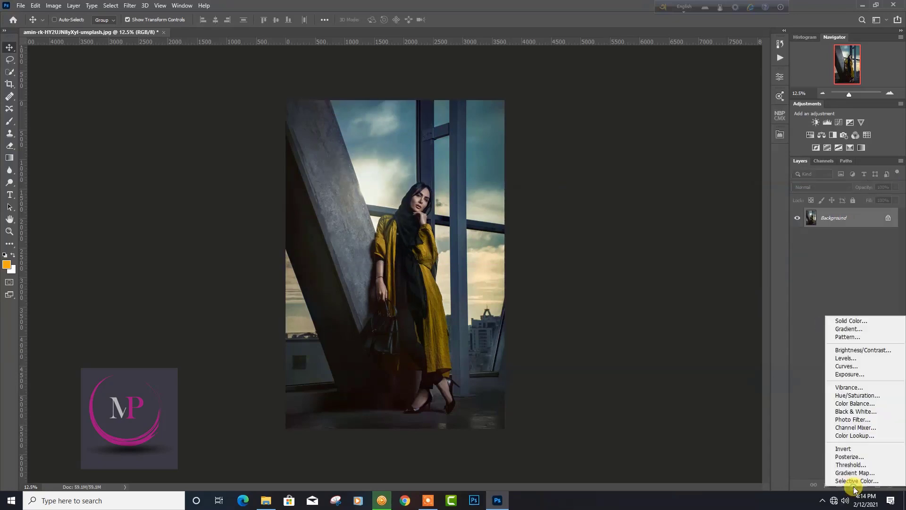
left_click(849, 372)
left_click_drag(693, 174, 705, 166)
left_click(753, 71)
Step: Invert the Curves mask and paint the brightening onto her face, figure and lower legs
key("ctrl+i")
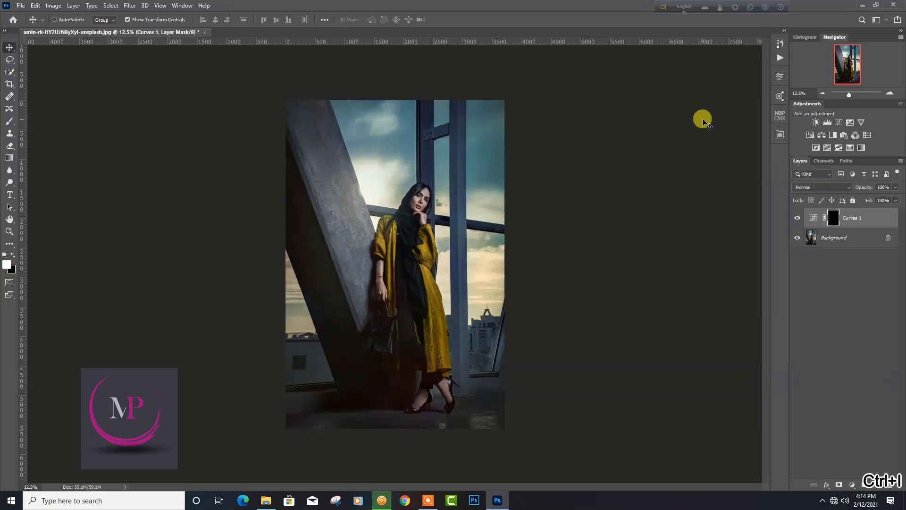
key("b")
key("bracketleft")
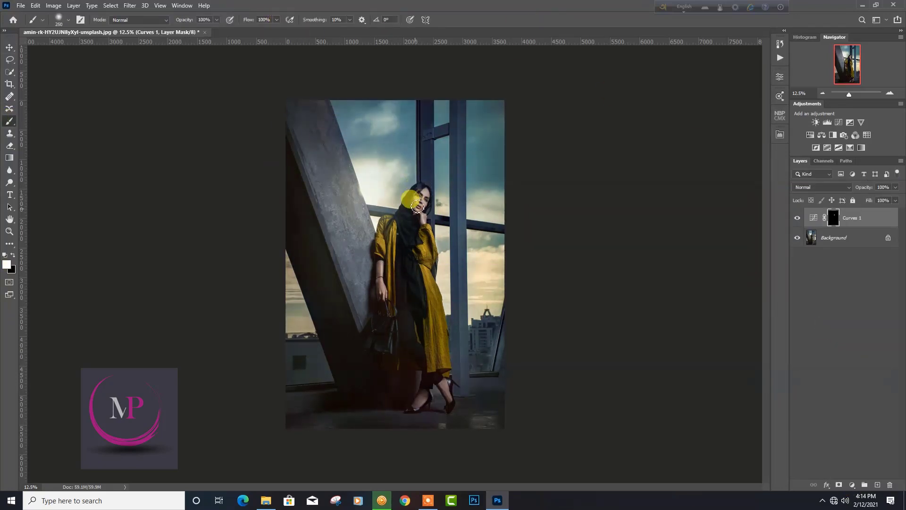
left_click(425, 198)
left_click(376, 268)
left_click(414, 244)
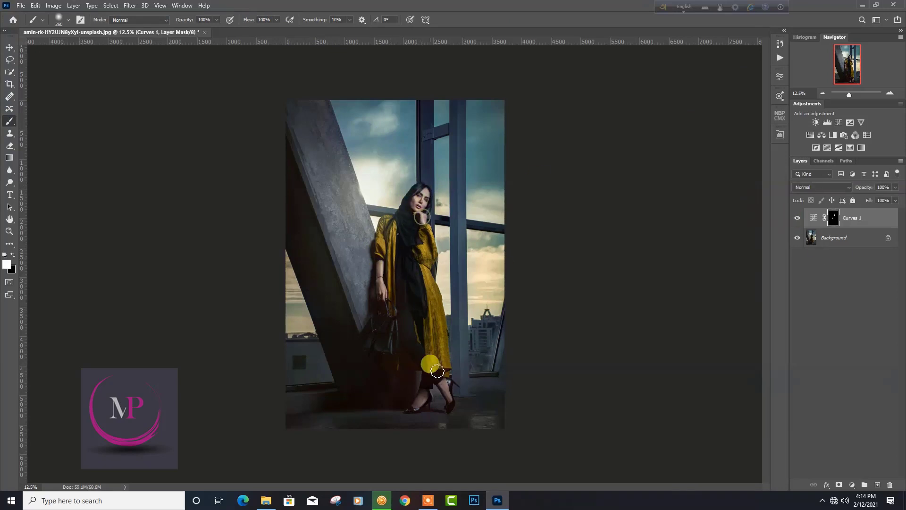
Step: Merge the Curves, add a Color Balance layer, flatten the image and open Camera Raw
right_click(806, 226)
left_click(842, 330)
left_click(852, 485)
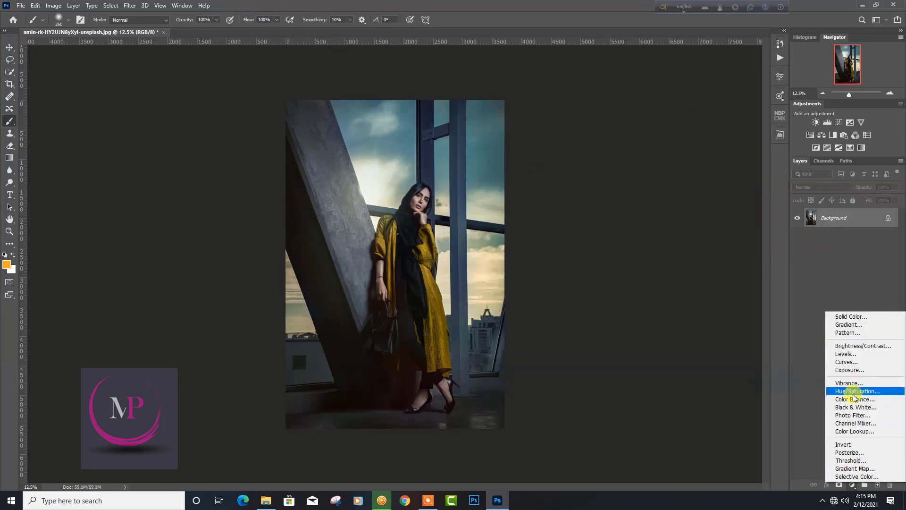
left_click(845, 395)
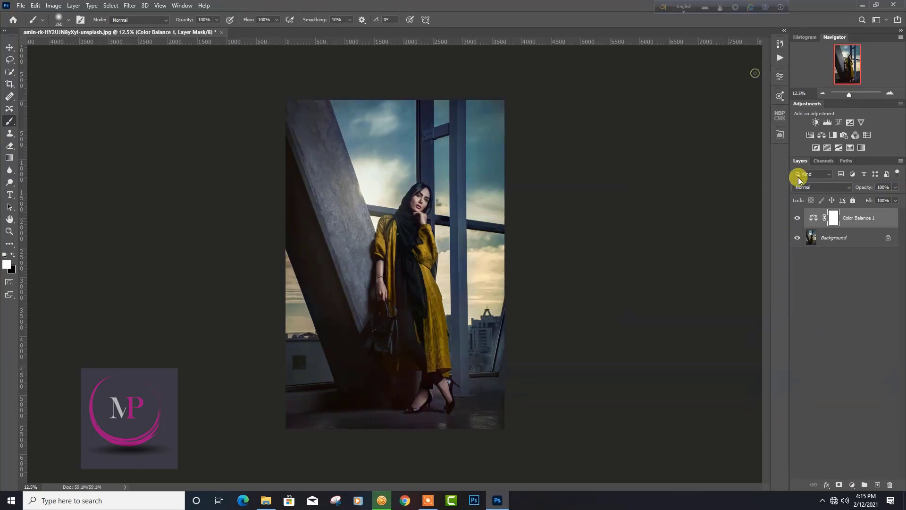
right_click(834, 235)
left_click(843, 326)
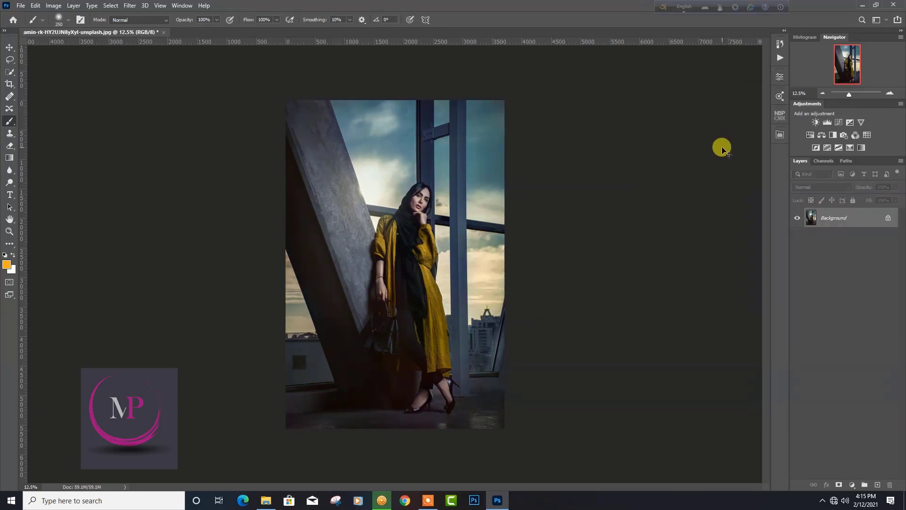
key("ctrl+shift+a")
left_click(700, 426)
Step: Darken the corners with a -31 Effects vignette in Camera Raw and apply it
mouse_move(748, 319)
left_mouse_down()
mouse_move(738, 316)
mouse_move(748, 346)
mouse_move(738, 318)
mouse_move(735, 325)
mouse_move(722, 313)
left_mouse_up()
left_click(700, 337)
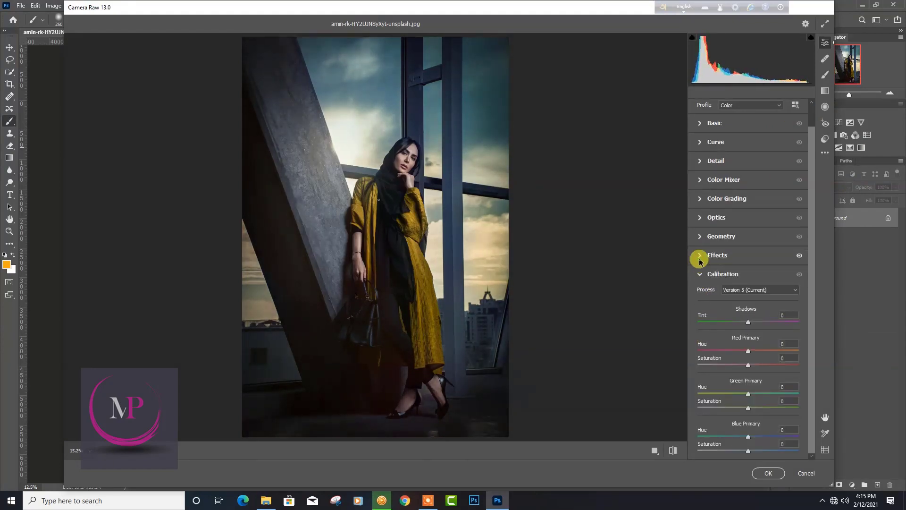
left_click(698, 257)
left_click(799, 277)
left_click(700, 240)
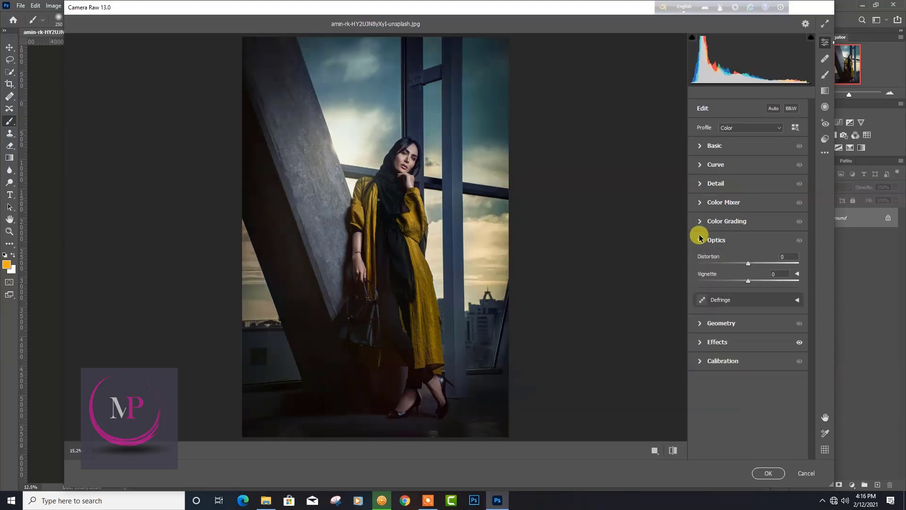
left_click_drag(748, 281, 730, 282)
left_click(703, 340)
key("Return")
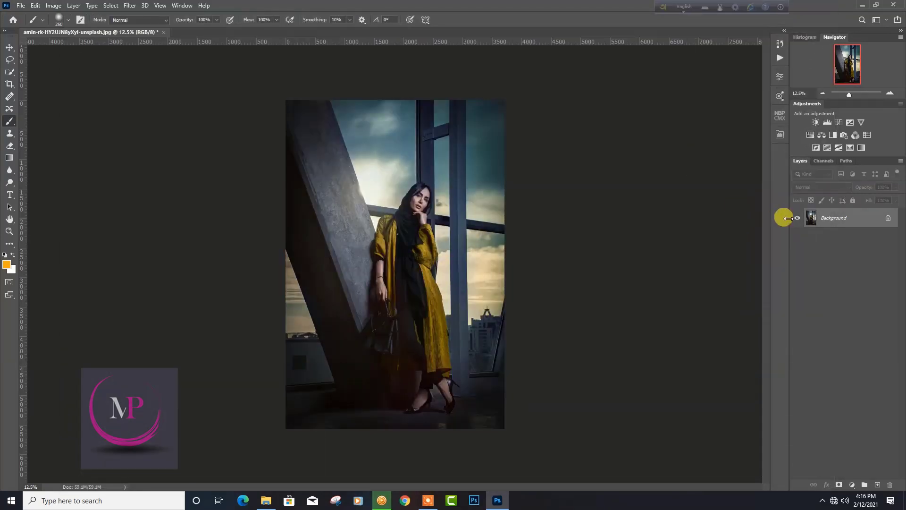
Step: Compare the image before and after the vignette, keeping the Camera Raw edit
key("ctrl+alt+z")
left_click(780, 43)
left_click(713, 267)
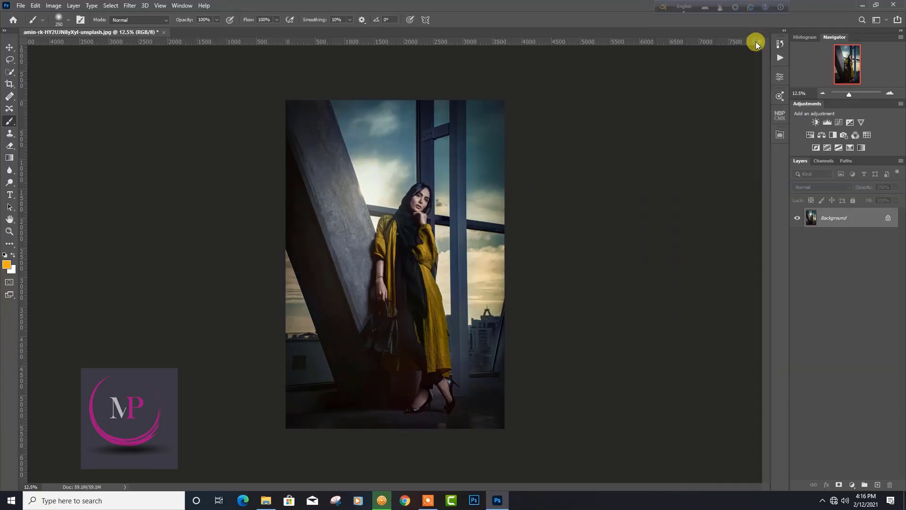
key("ctrl+plus")
key("ctrl+plus")
key("ctrl+plus")
key("ctrl+plus")
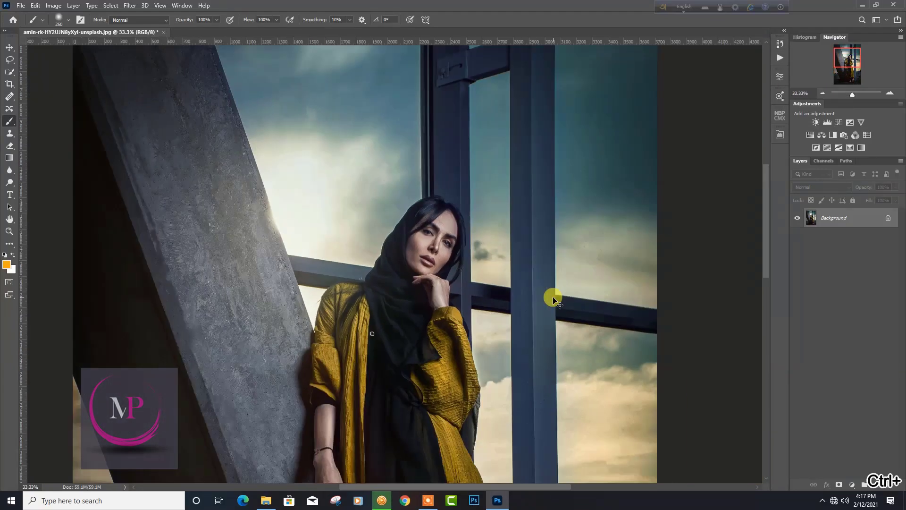
Step: On a duplicate layer, boost Camera Raw Reds saturation to +79 and Magentas to +69
key("ctrl+j")
key("ctrl+shift+a")
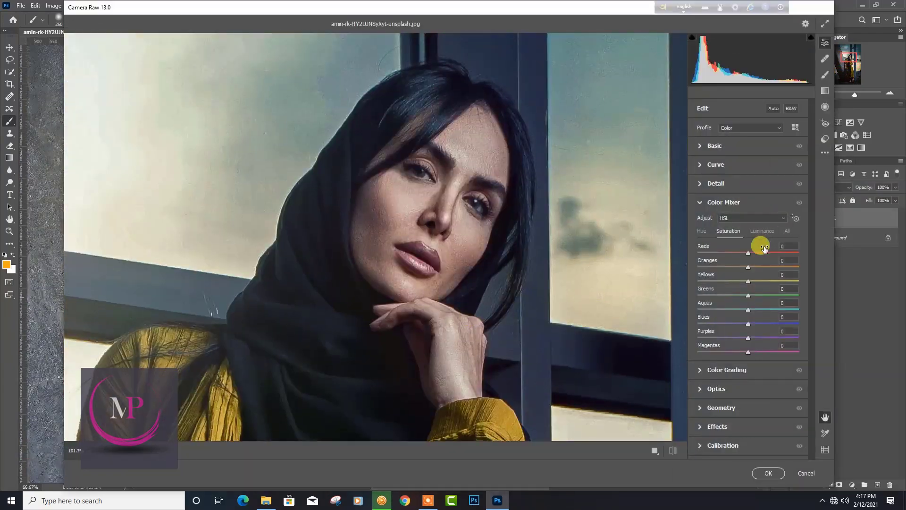
left_click_drag(755, 253, 788, 252)
left_click_drag(760, 351, 781, 351)
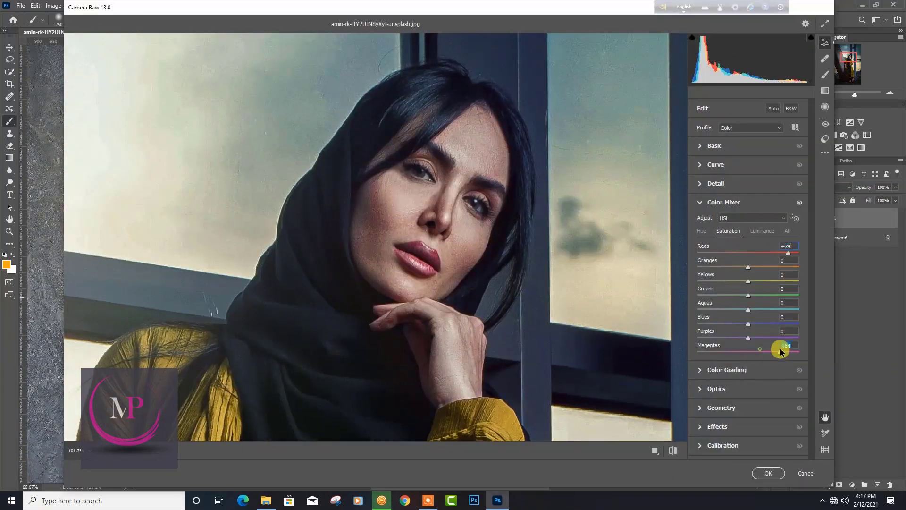
key("ctrl+alt+shift+h")
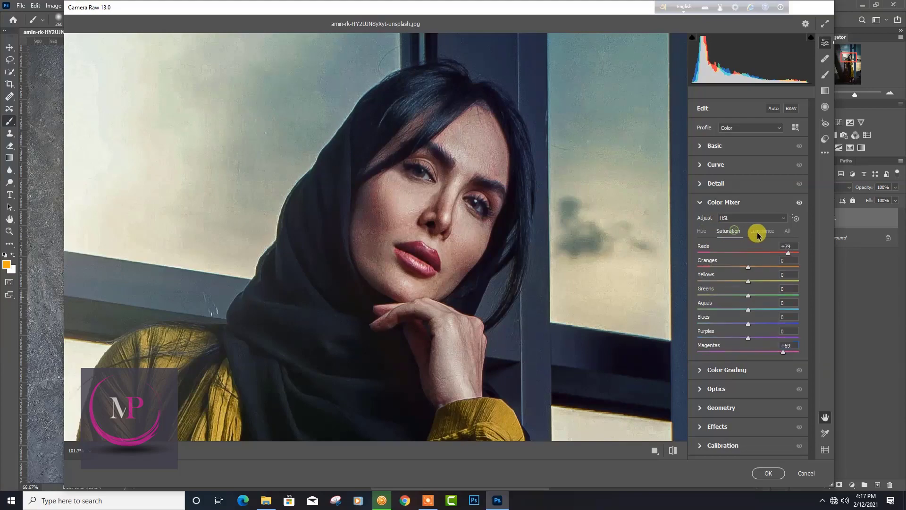
left_click(793, 471)
key("ctrl+plus")
key("ctrl+plus")
key("ctrl+plus")
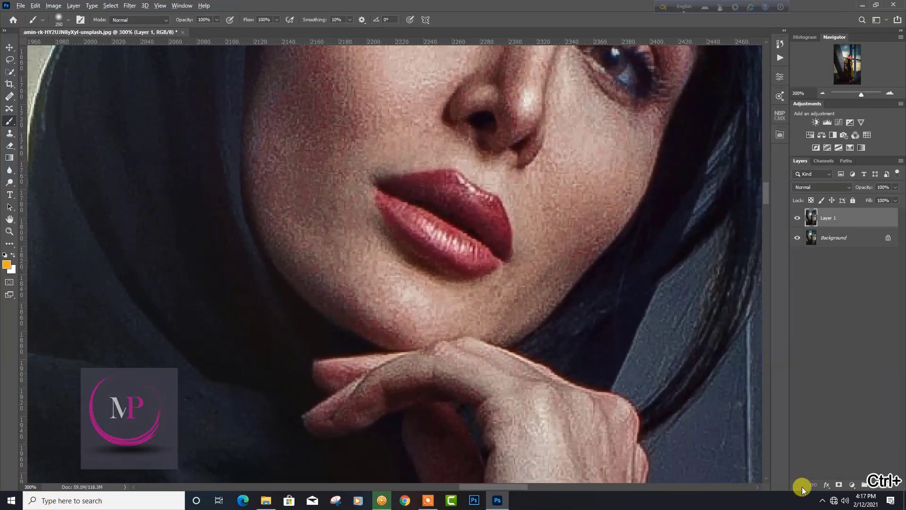
Step: Mask the saturated layer to show only on the lips, at 50% opacity
left_click(838, 485, "alt")
key("d")
mouse_move(387, 188)
left_mouse_down()
mouse_move(469, 239)
mouse_move(480, 231)
left_mouse_up()
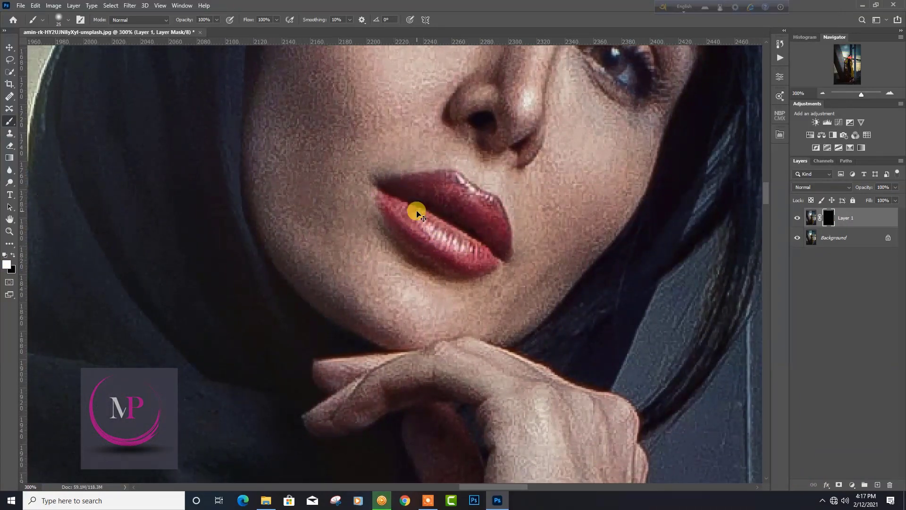
key("ctrl+0")
left_click_drag(896, 187, 892, 216)
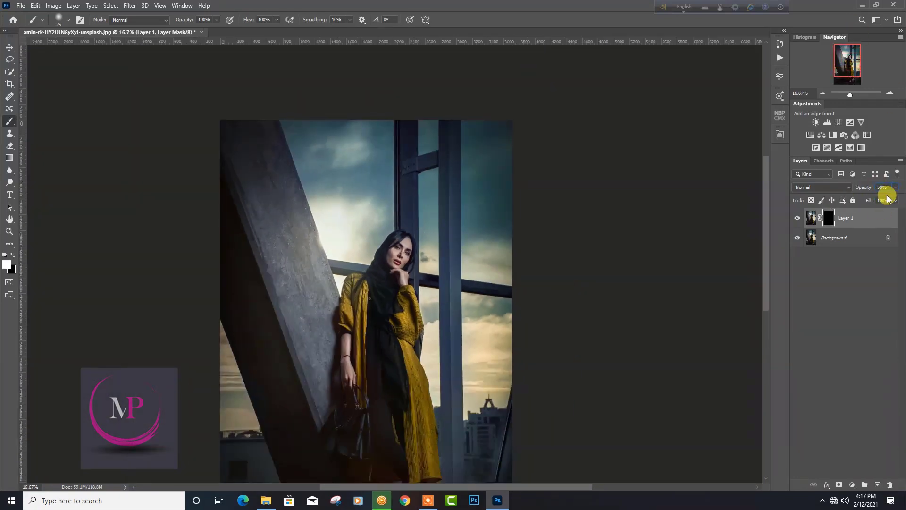
left_click(797, 219)
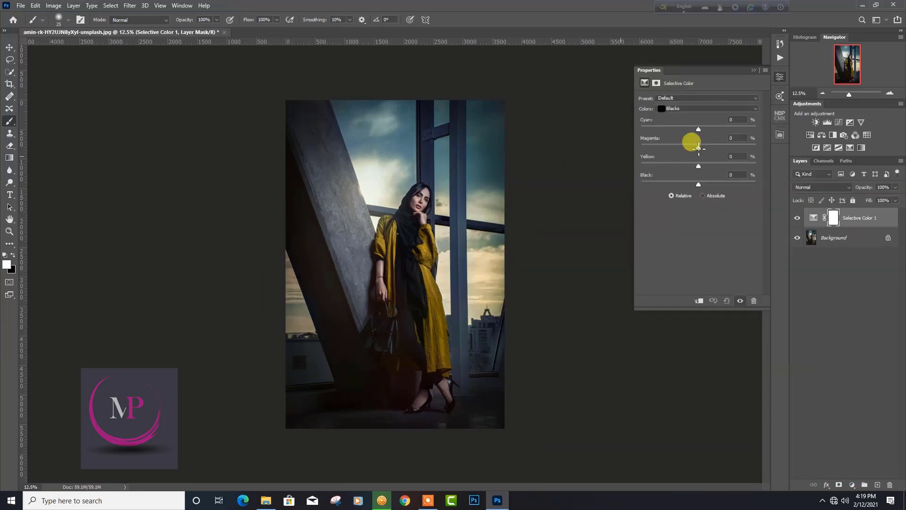
Step: Add a Selective Color tweak to the Blacks, then flatten the image
left_click_drag(696, 127, 696, 166)
left_click_drag(699, 184, 701, 185)
right_click(831, 218)
left_click(793, 410)
key("ctrl+plus")
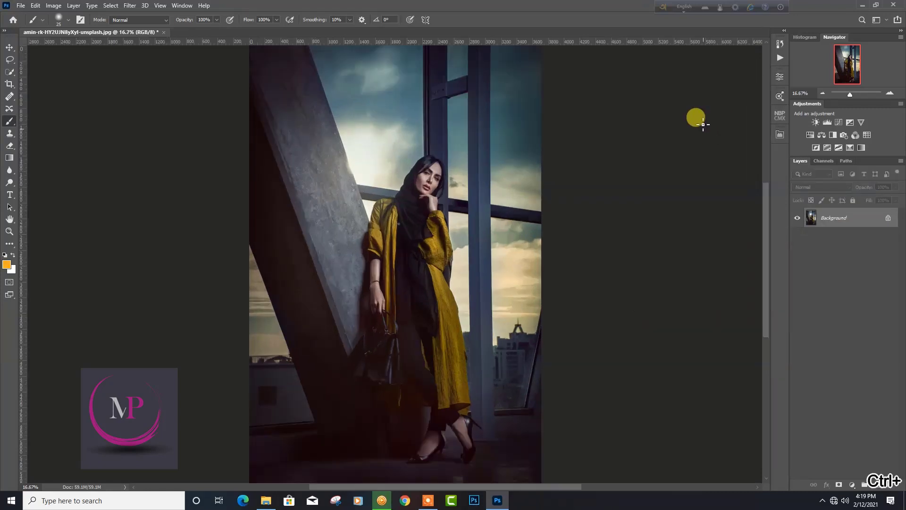